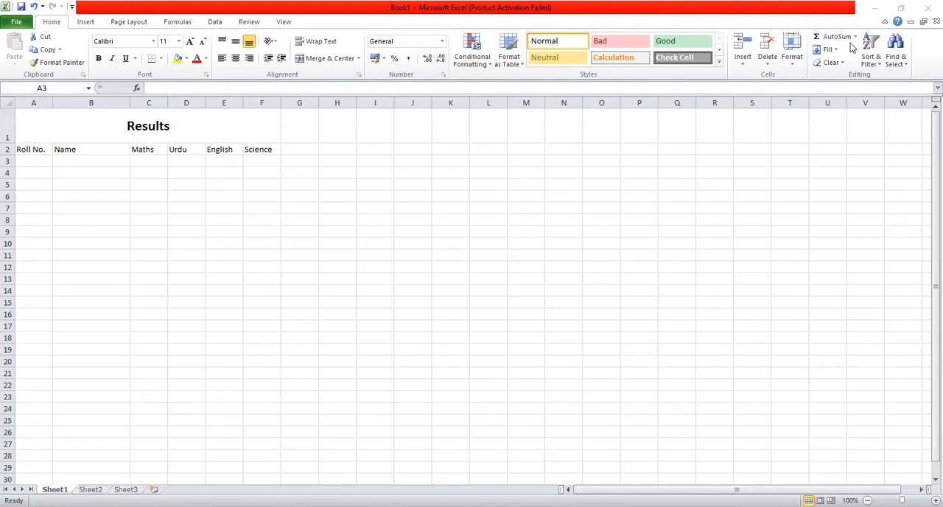
pyautogui.click(836, 49)
pyautogui.click(836, 50)
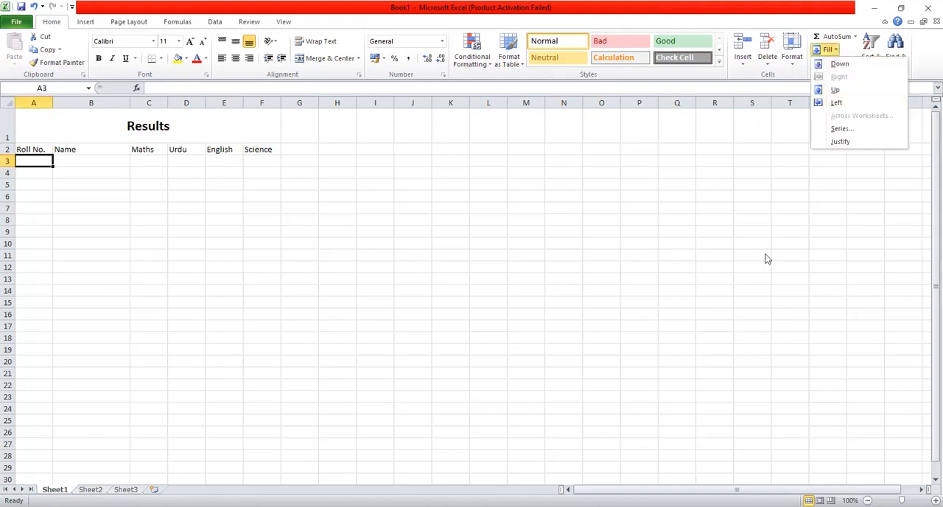
pyautogui.press('Escape')
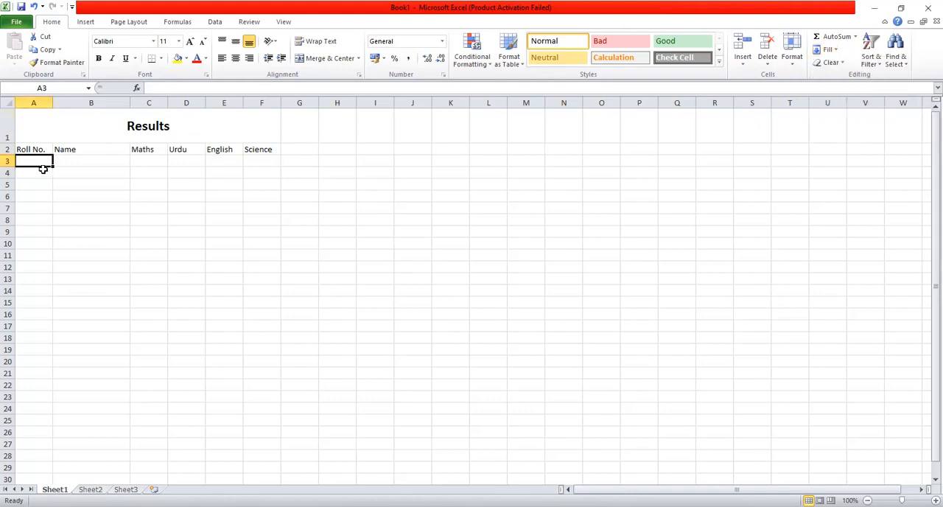
# Try top, middle and bottom vertical alignment on the merged Results title, ending with middle alignment
pyautogui.click(261, 132)
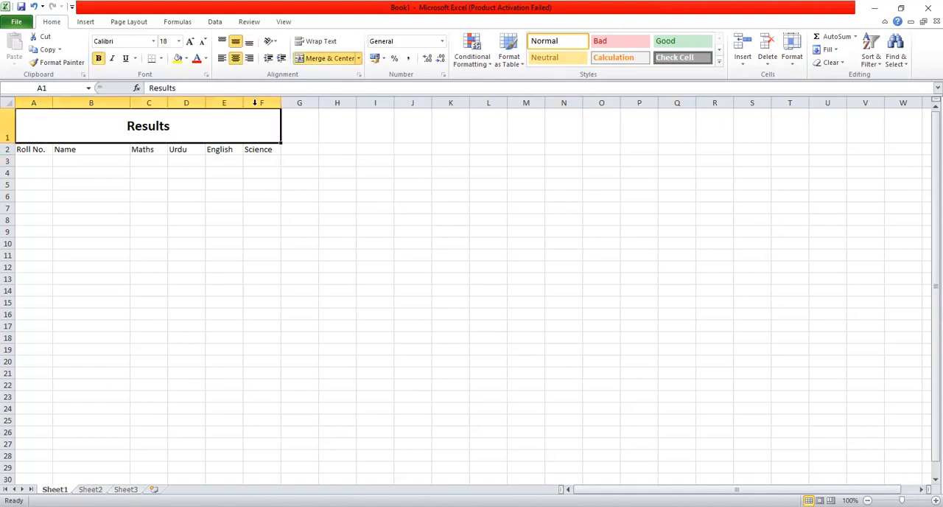
pyautogui.click(222, 40)
pyautogui.click(235, 42)
pyautogui.click(249, 42)
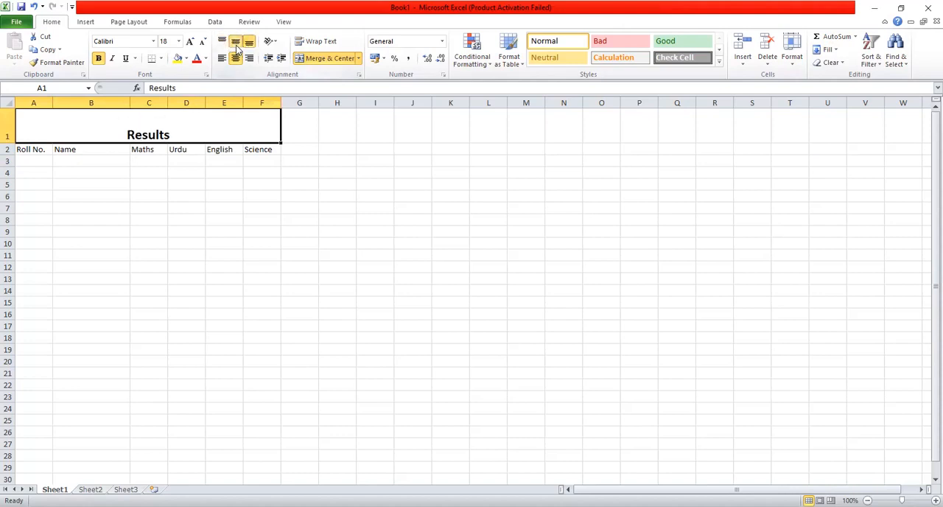
pyautogui.click(235, 42)
pyautogui.click(214, 223)
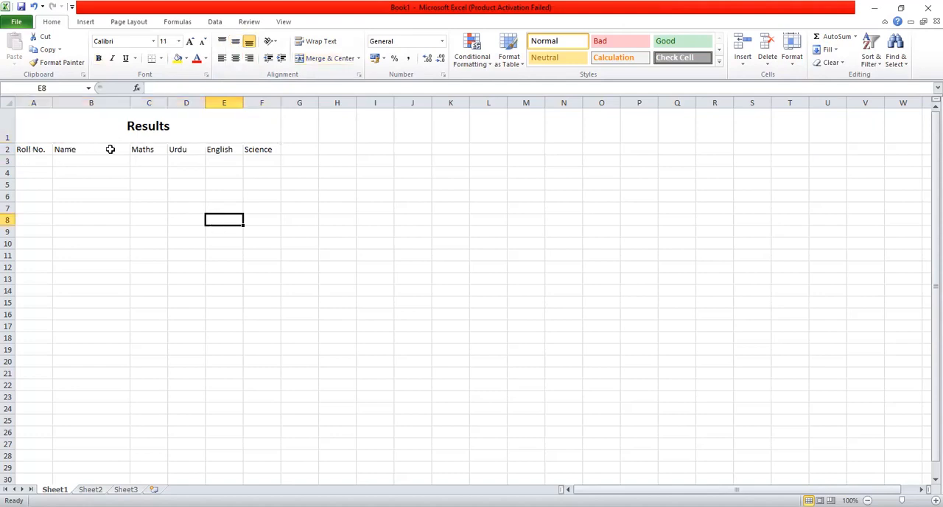
# Enter the roll numbers 1 and 2 in cells A3 and A4
pyautogui.click(46, 160)
pyautogui.write('1')
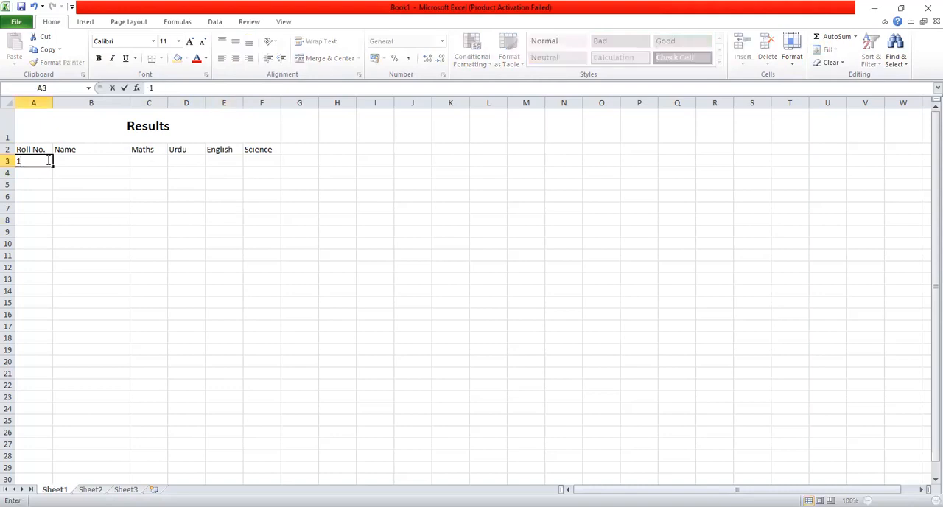
pyautogui.press('Return')
pyautogui.write('2')
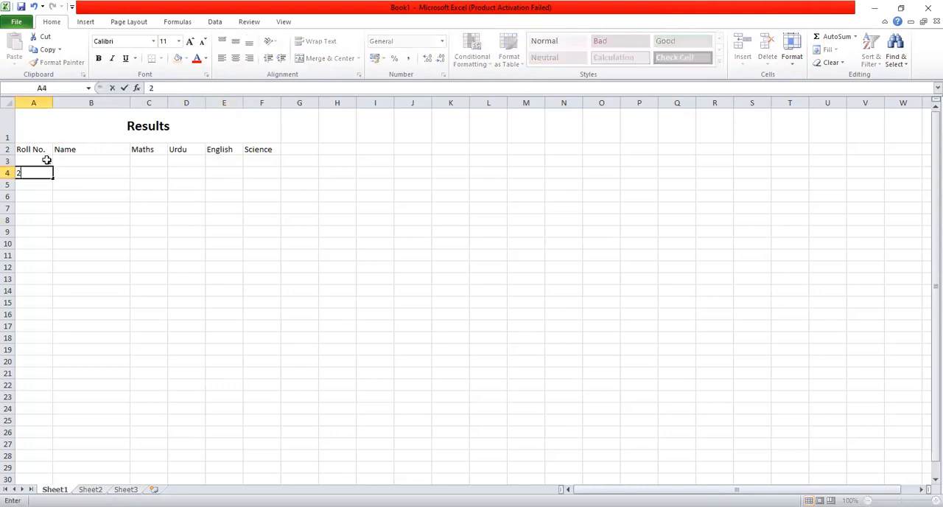
pyautogui.click(81, 181)
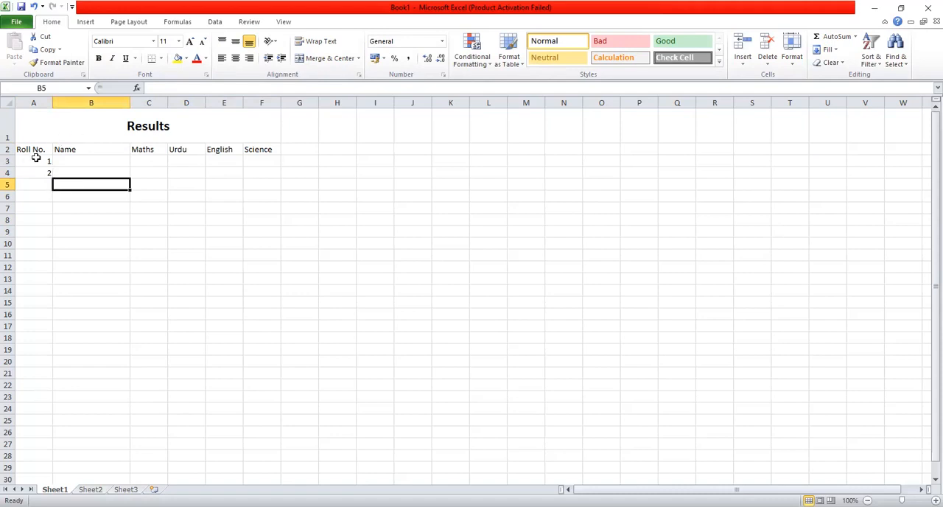
# Extend the roll numbers in A3:A4 down to A12 as a series ending at 10
pyautogui.click(35, 159)
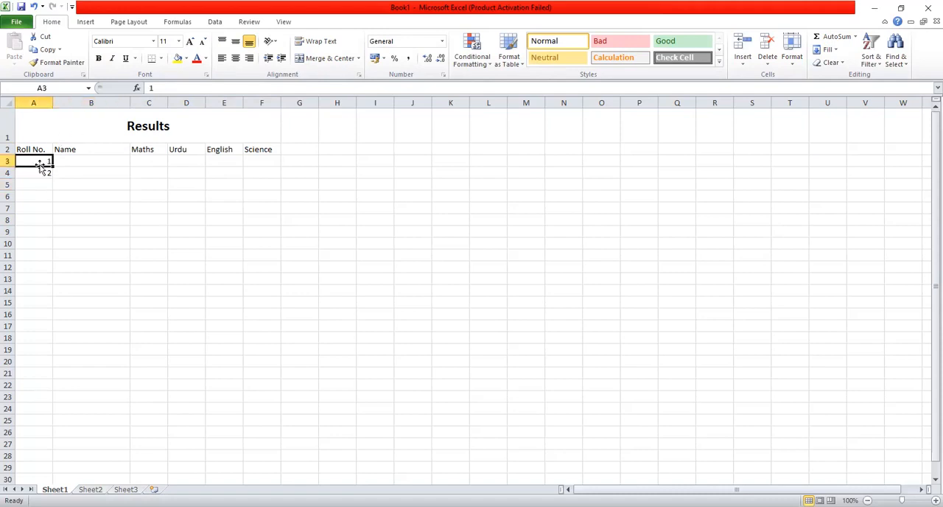
pyautogui.moveTo(40, 159); pyautogui.dragTo(47, 178)
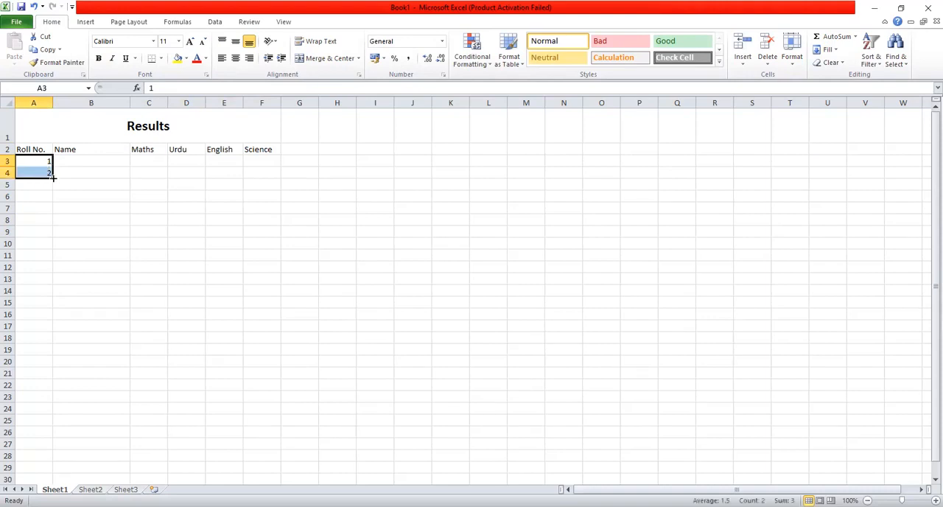
pyautogui.moveTo(52, 177); pyautogui.dragTo(51, 251)
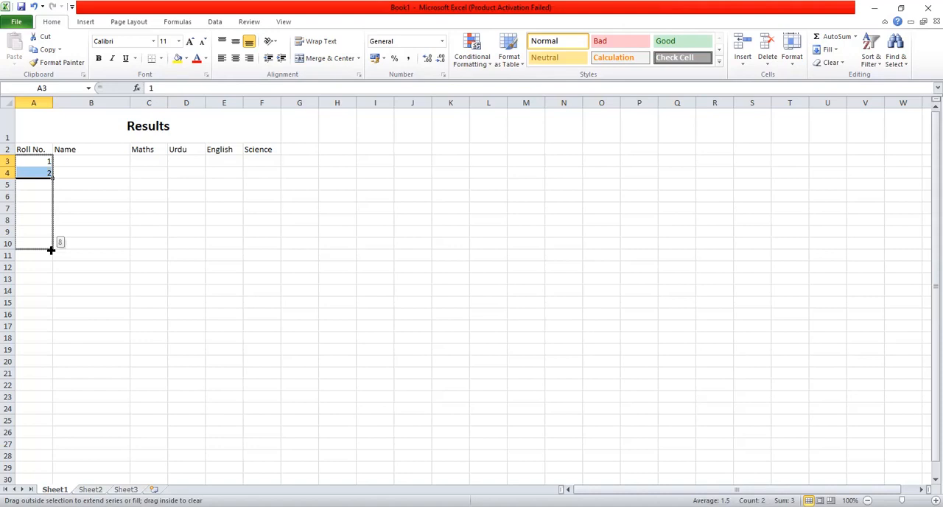
pyautogui.moveTo(51, 251); pyautogui.dragTo(49, 274)
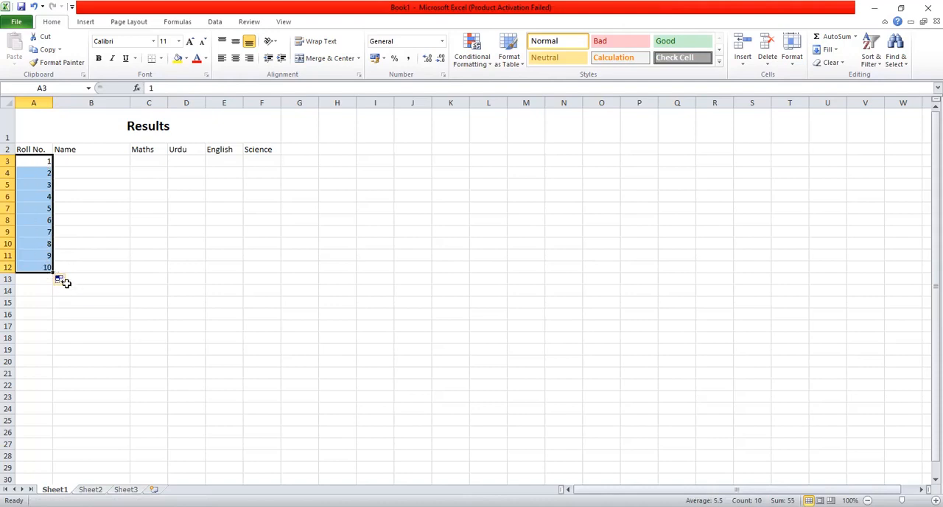
# Switch the roll number fill to Copy Cells and back to Fill Series to compare the auto fill options
pyautogui.click(70, 282)
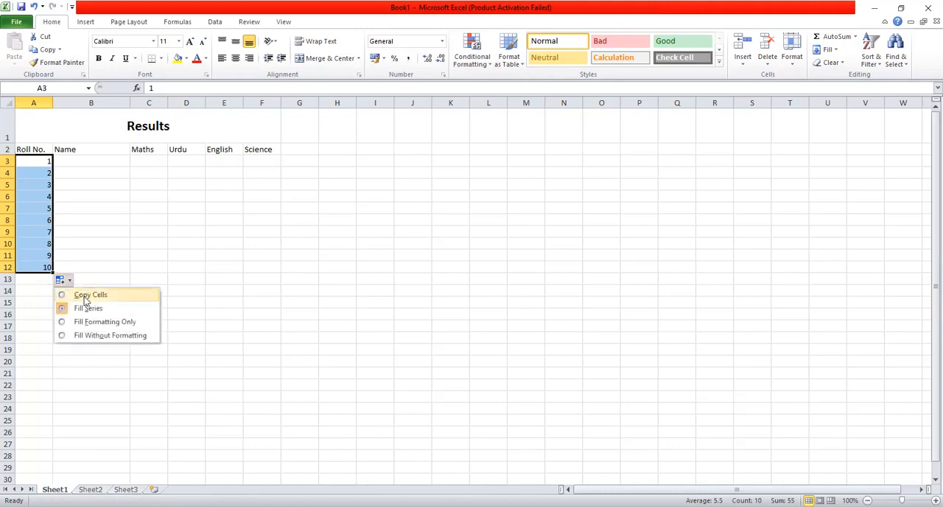
pyautogui.click(84, 296)
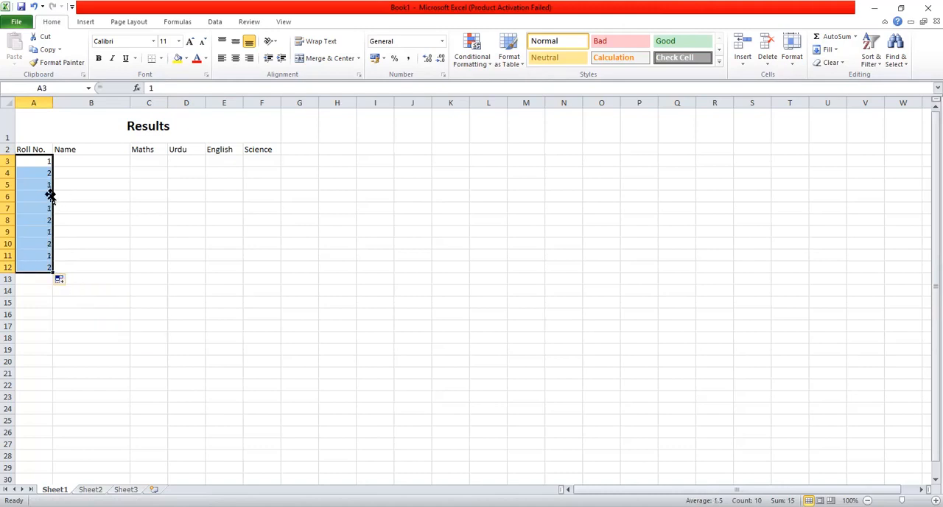
pyautogui.click(64, 280)
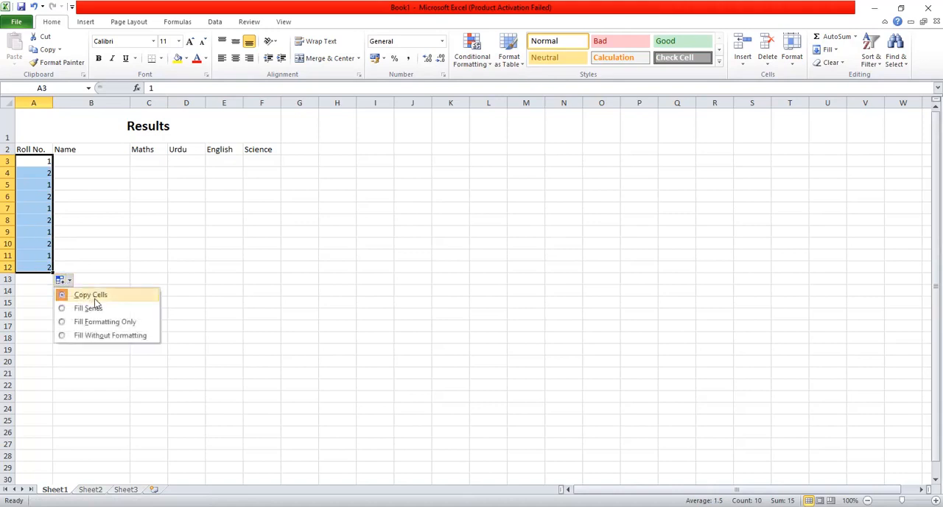
pyautogui.click(88, 308)
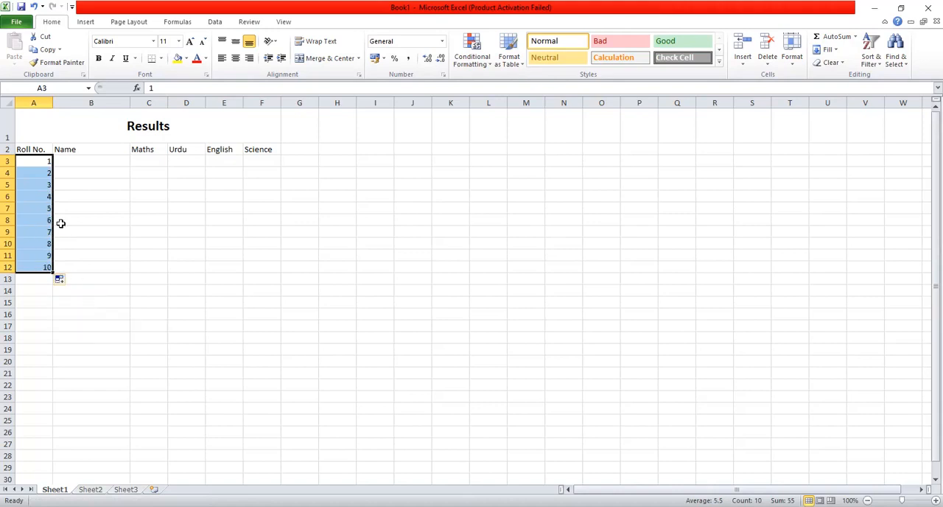
pyautogui.click(68, 281)
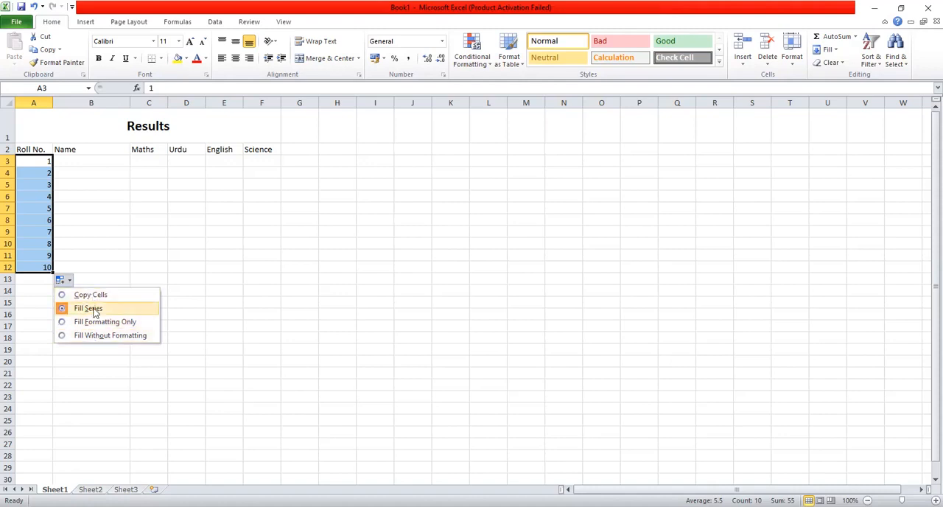
pyautogui.click(95, 222)
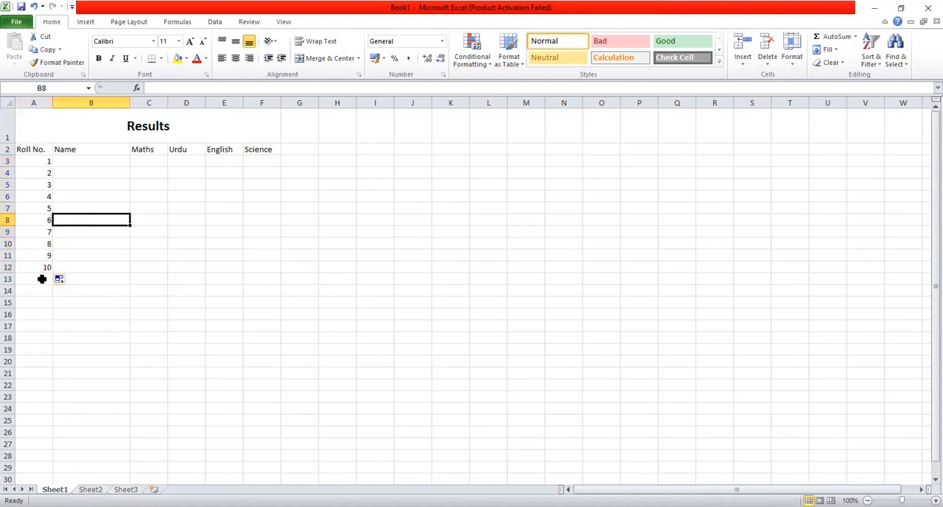
# Enter the students' names for roll numbers 1 to 4 in cells B3 to B6
pyautogui.click(71, 160)
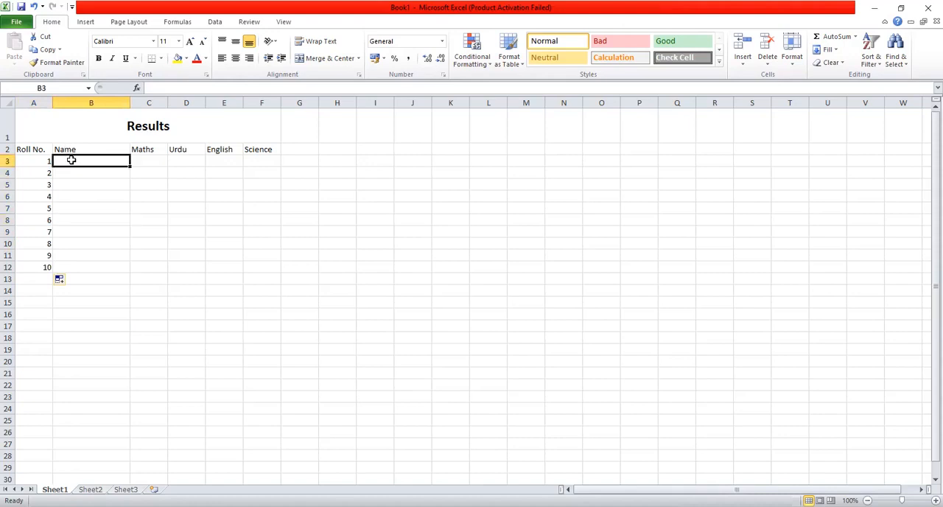
pyautogui.write('Ayesha')
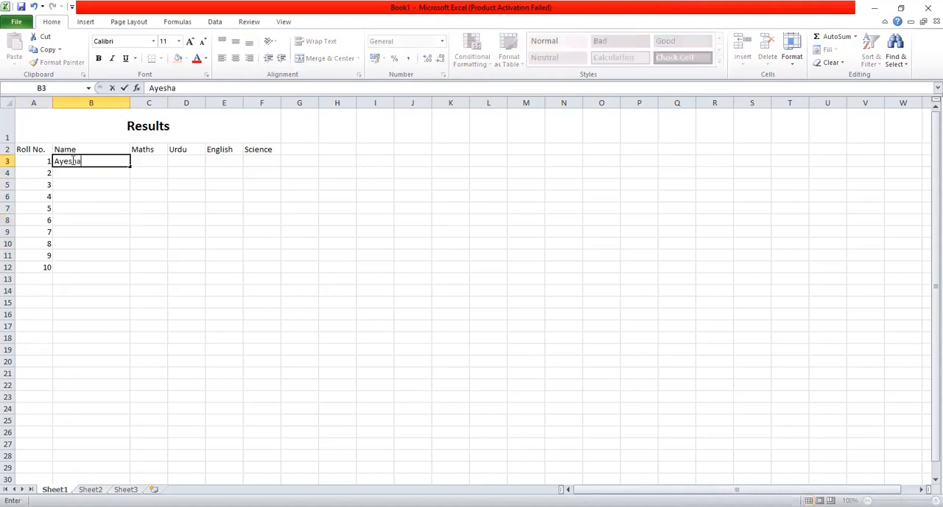
pyautogui.press('Return')
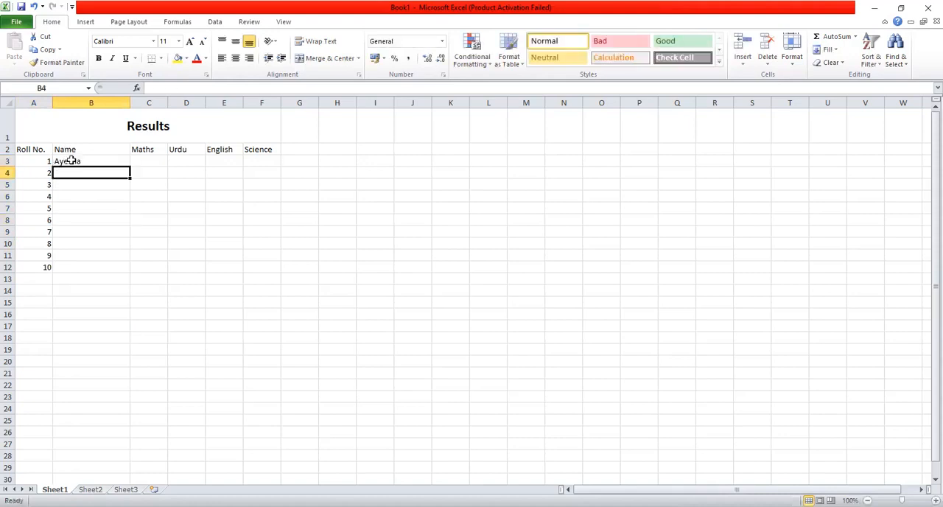
pyautogui.write('Arooj')
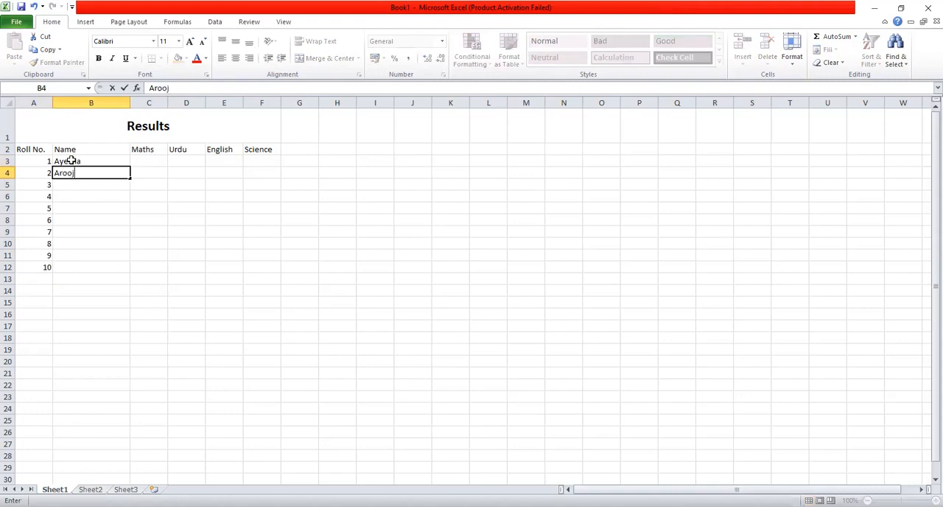
pyautogui.press('Return')
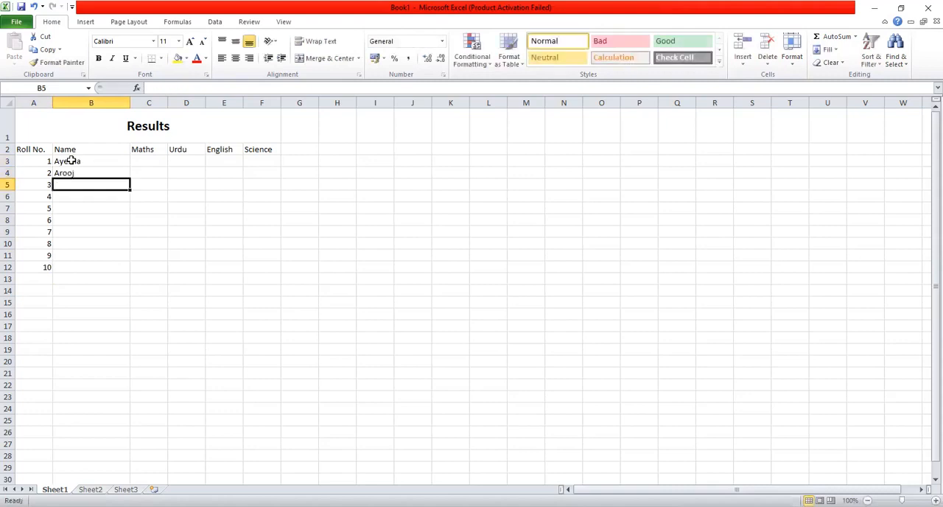
pyautogui.write('Komal')
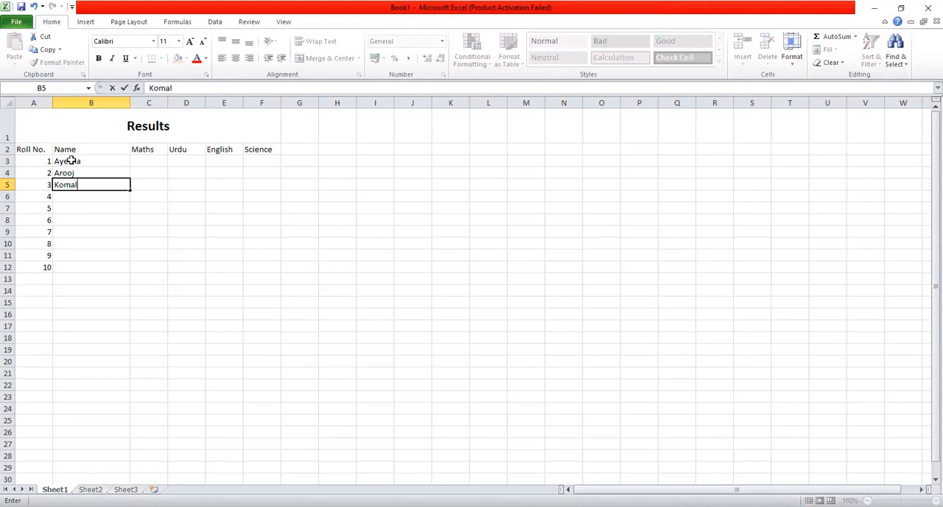
pyautogui.press('Return')
pyautogui.write('S')
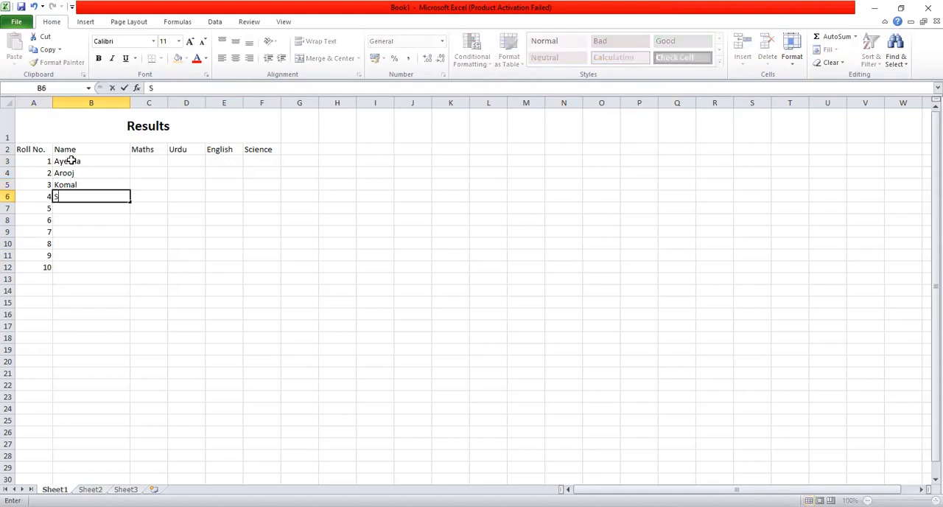
pyautogui.write('humaila')
pyautogui.press('Return')
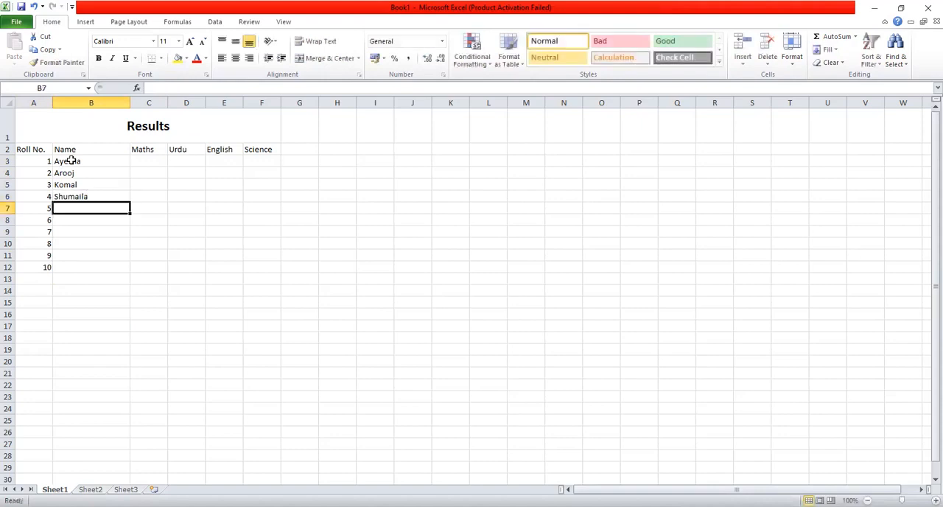
# Enter the students' names for roll numbers 5 to 7 in cells B7 to B9
pyautogui.write('Ali')
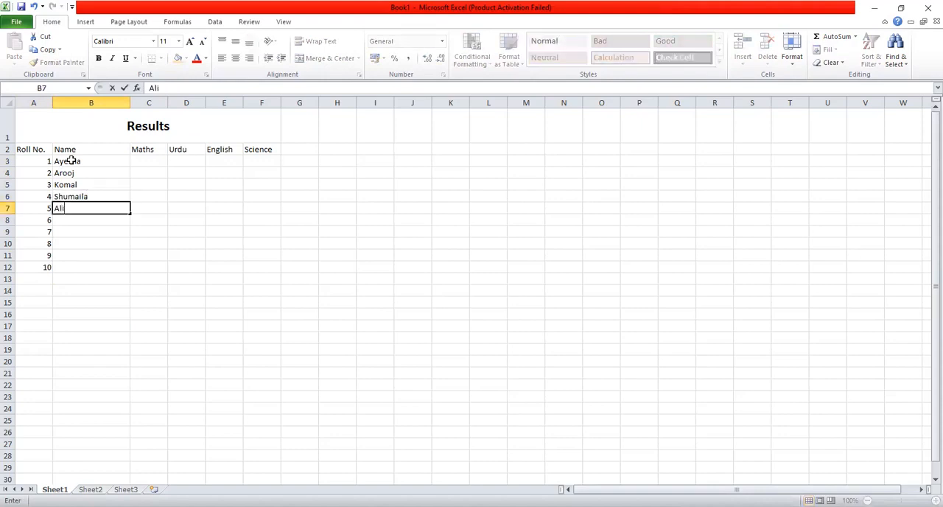
pyautogui.press('Return')
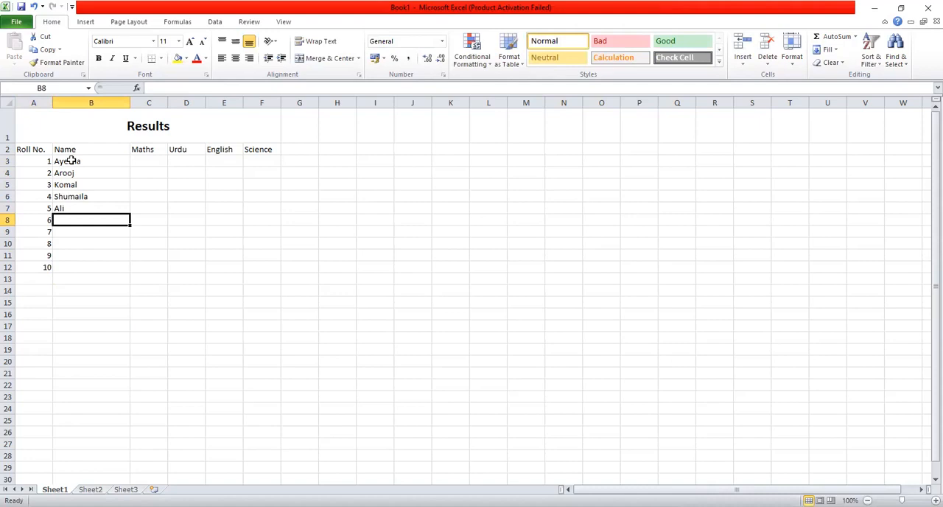
pyautogui.write('Sarmad')
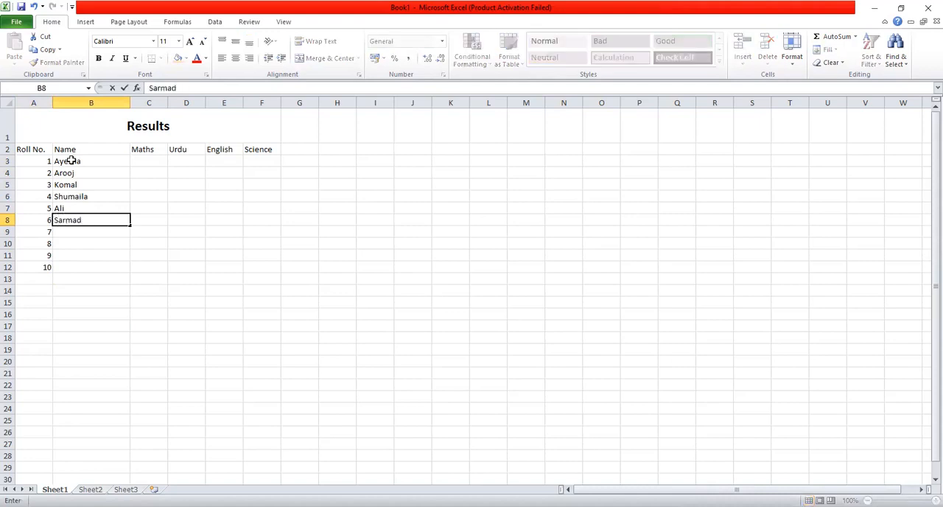
pyautogui.press('Return')
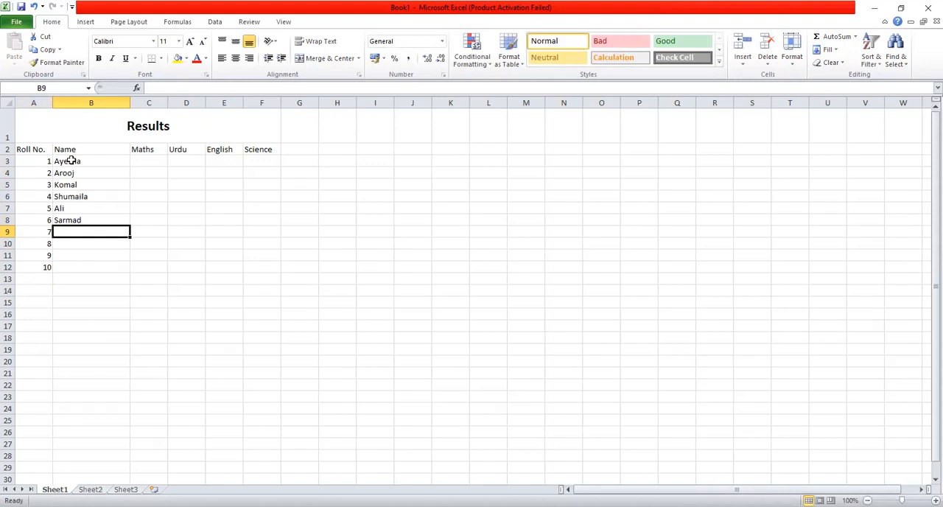
pyautogui.write('Sana')
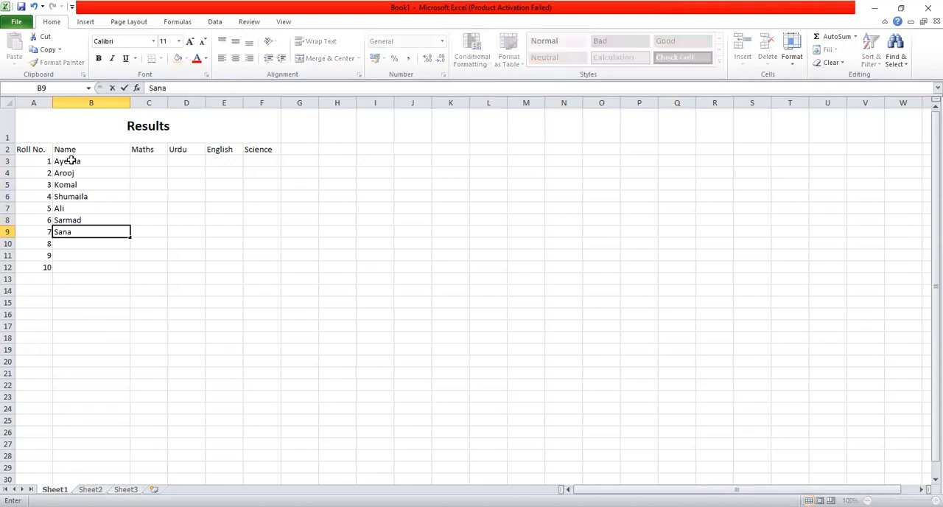
pyautogui.press('Return')
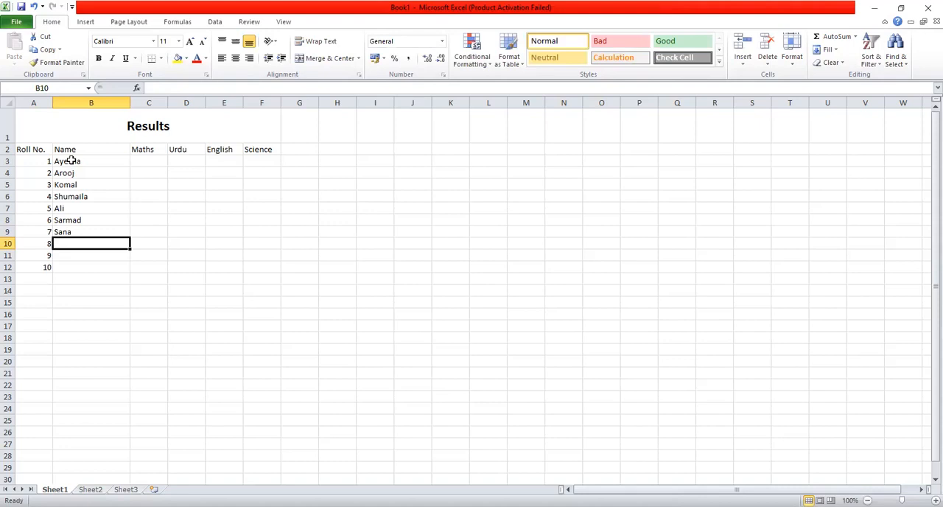
# Enter the students' names for roll numbers 8 to 10 in cells B10 to B12
pyautogui.write('Zobia')
pyautogui.press('Return')
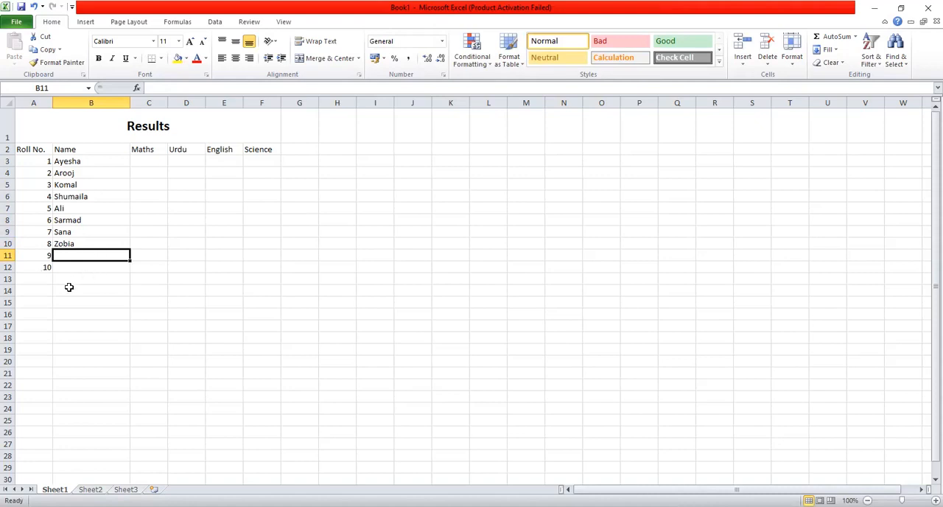
pyautogui.write('Anm')
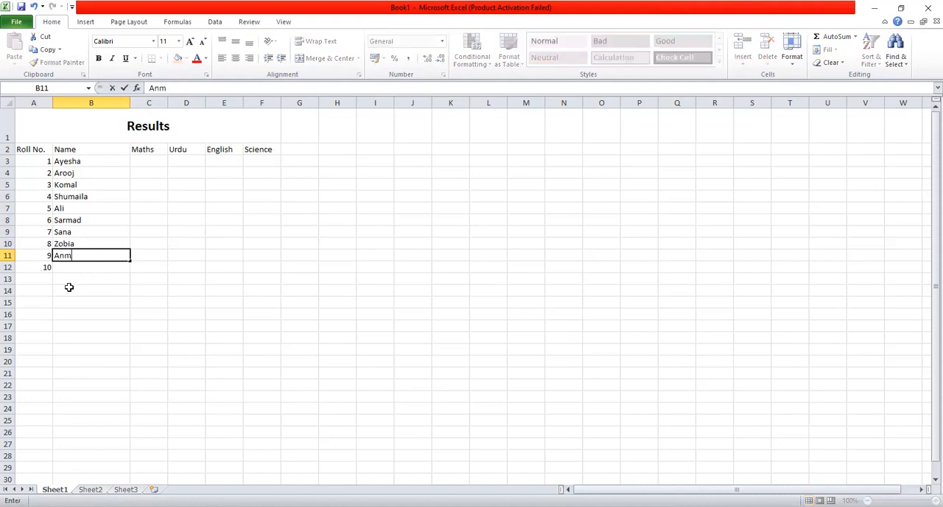
pyautogui.press('BackSpace')
pyautogui.write('um')
pyautogui.press('Return')
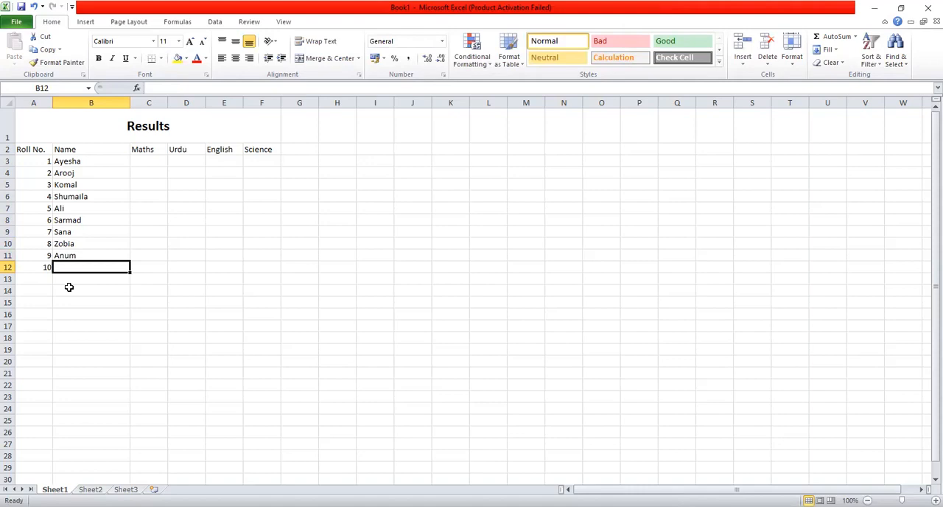
pyautogui.write('Mohsin')
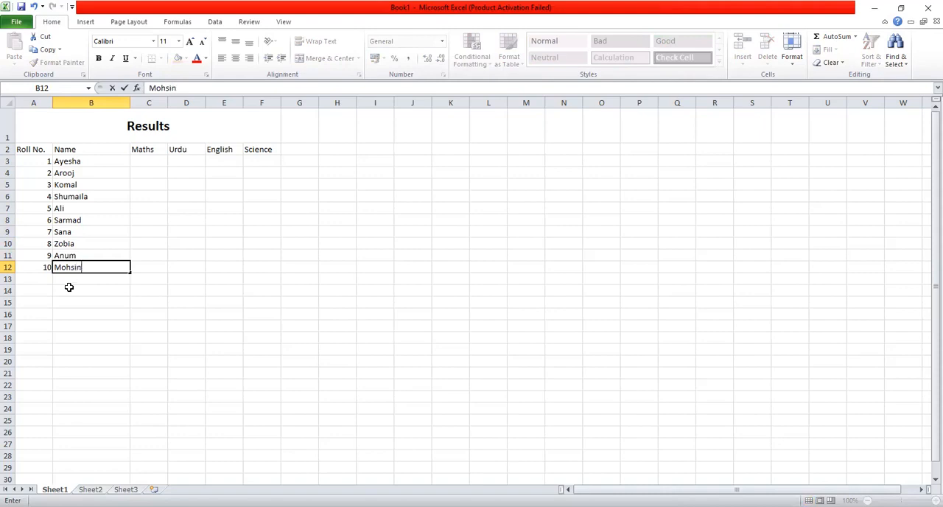
# Enter the Maths marks 23, 25, 35 and 67 in cells C3 to C6
pyautogui.click(146, 160)
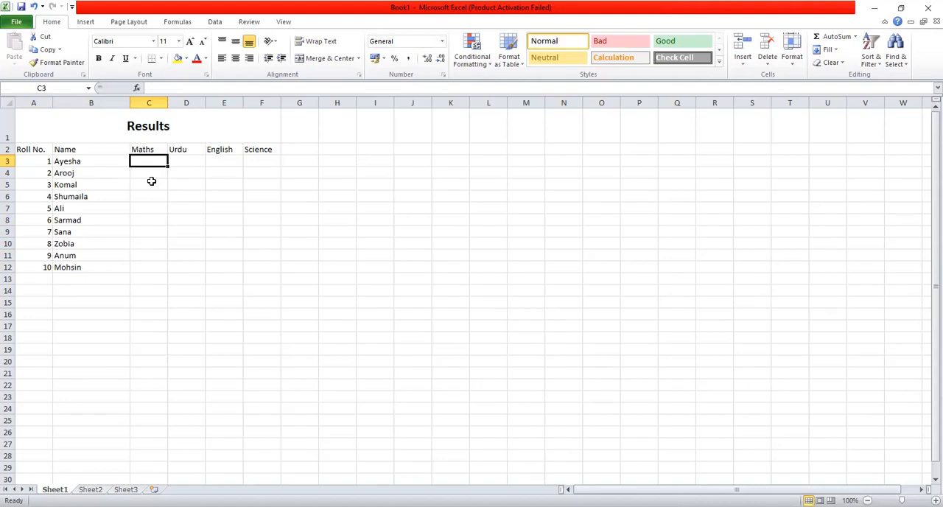
pyautogui.write('23')
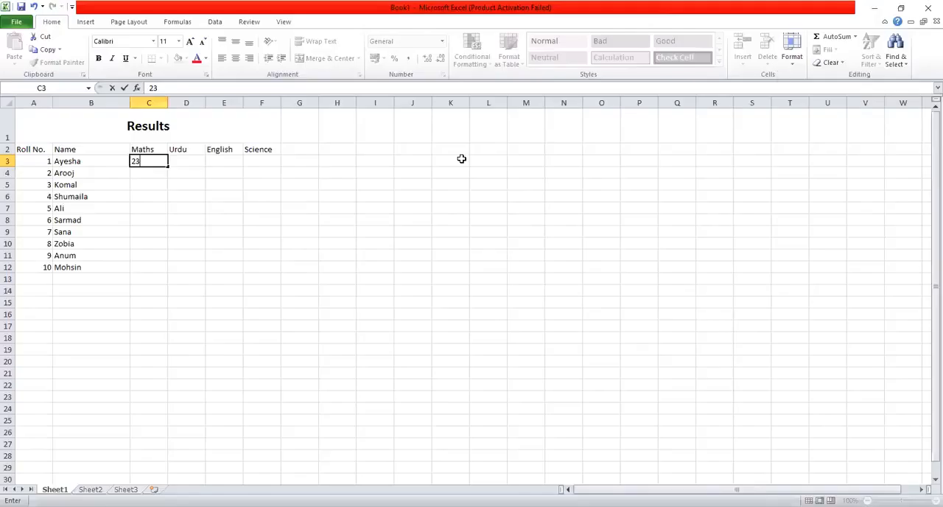
pyautogui.click(145, 174)
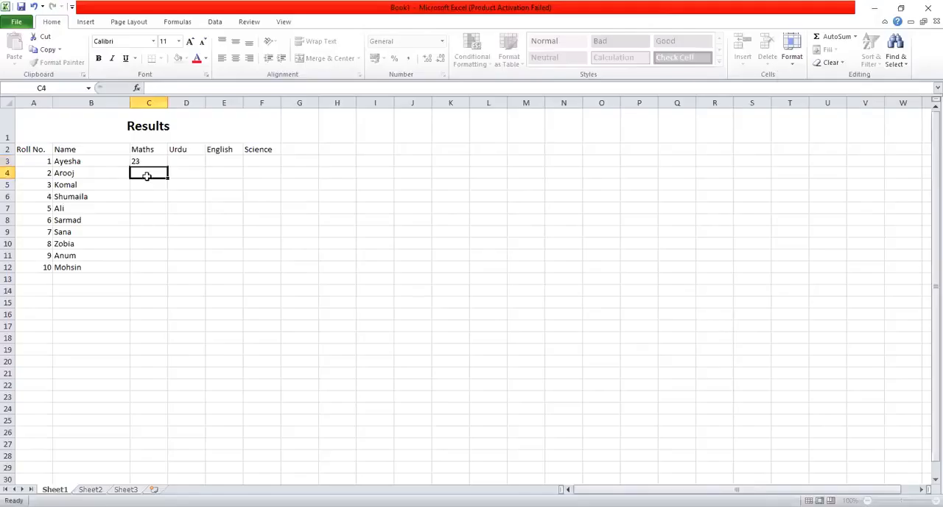
pyautogui.write('25')
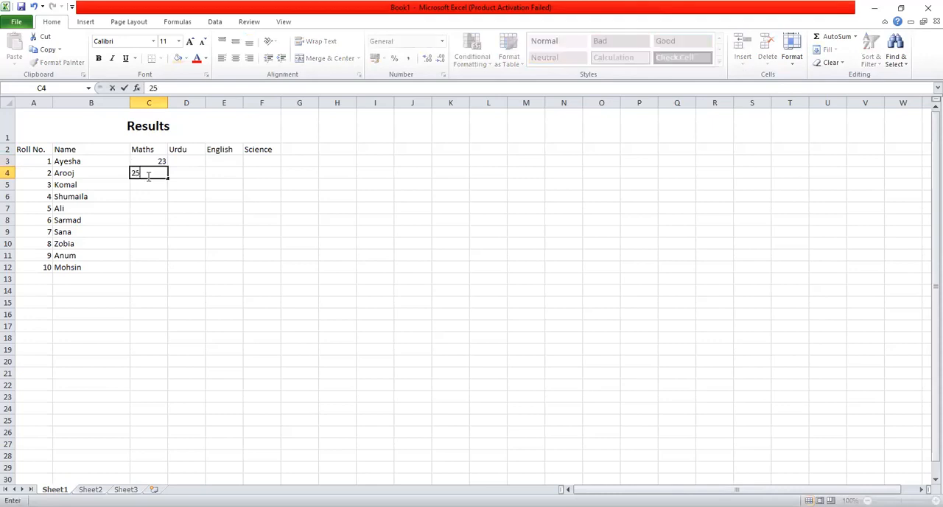
pyautogui.click(147, 185)
pyautogui.write('3')
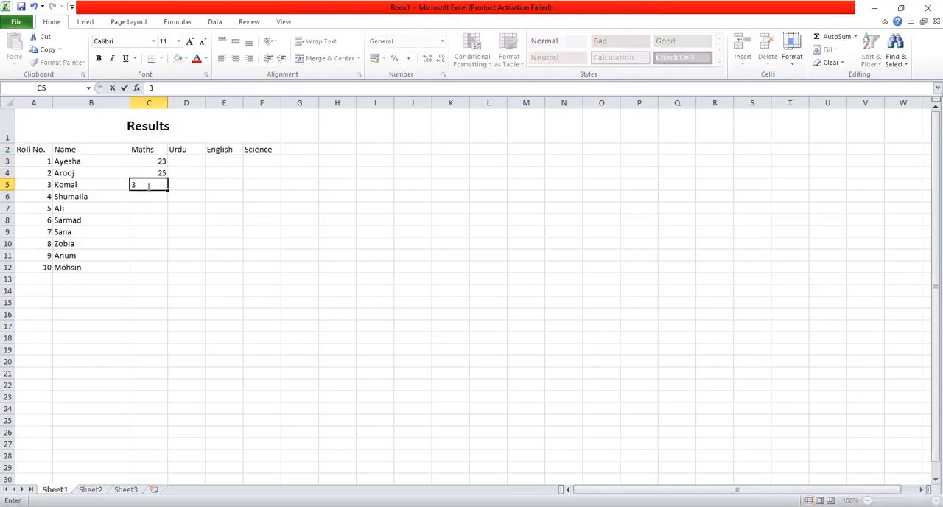
pyautogui.write('5')
pyautogui.click(147, 200)
pyautogui.write('67')
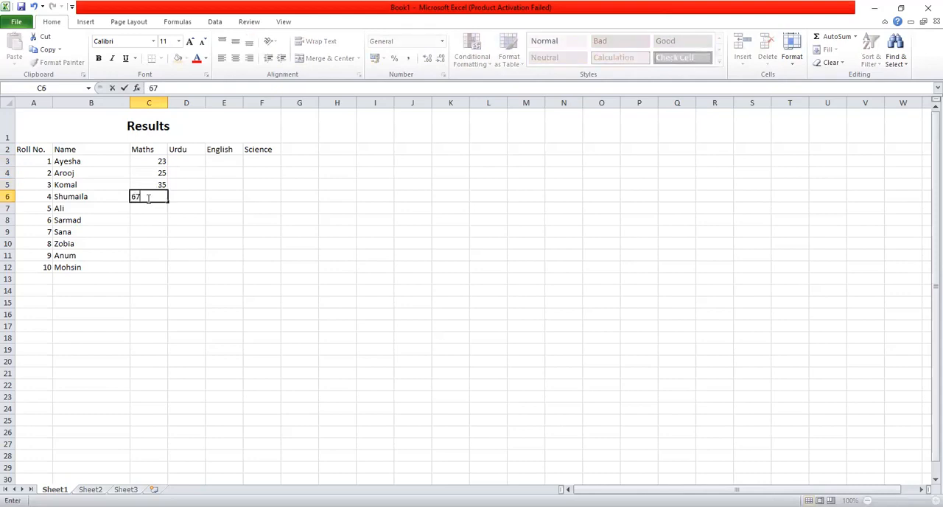
# Auto-fill the Maths marks from C3 down to C12 and set the fill to Fill Series
pyautogui.click(148, 175)
pyautogui.click(151, 162)
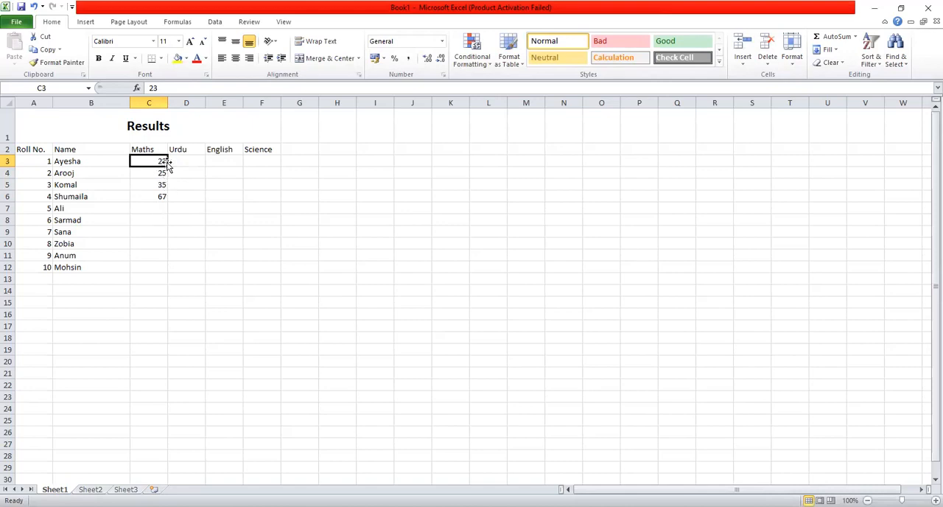
pyautogui.moveTo(168, 165); pyautogui.dragTo(163, 200)
pyautogui.moveTo(167, 240); pyautogui.dragTo(168, 271)
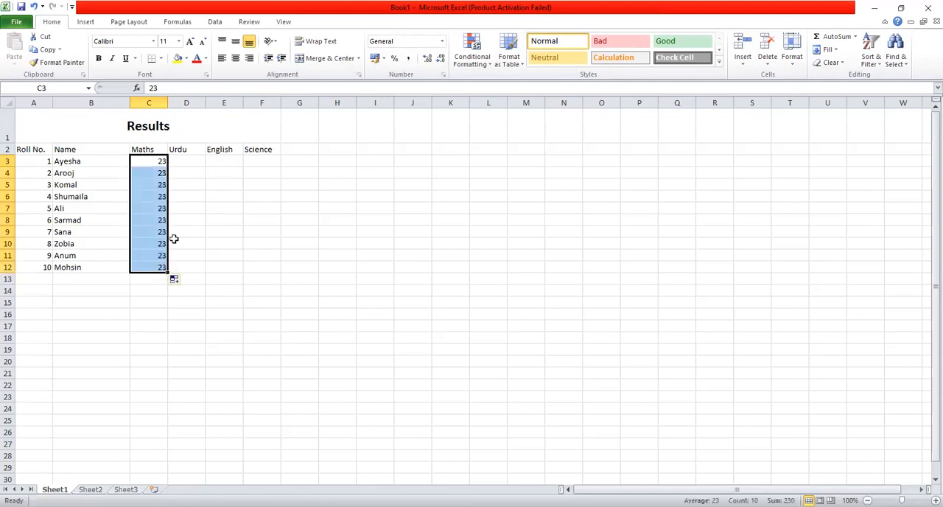
pyautogui.click(187, 280)
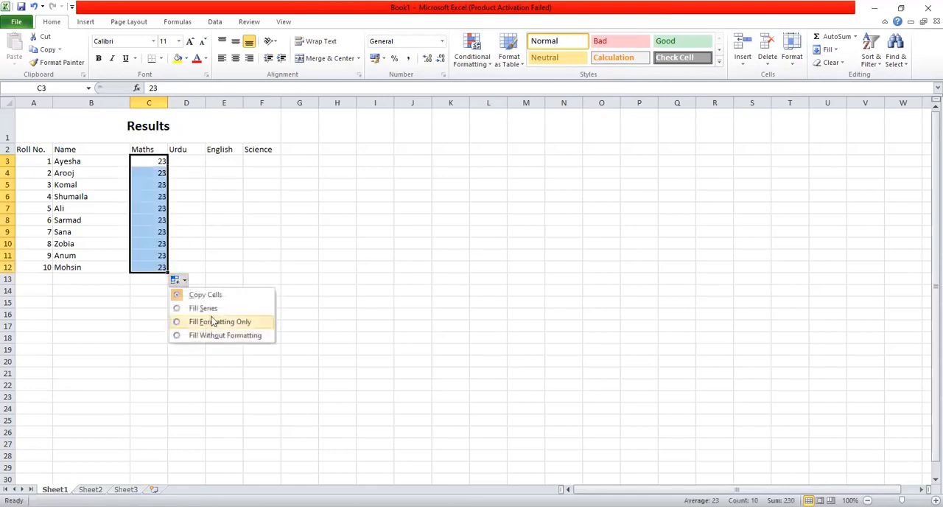
pyautogui.click(206, 308)
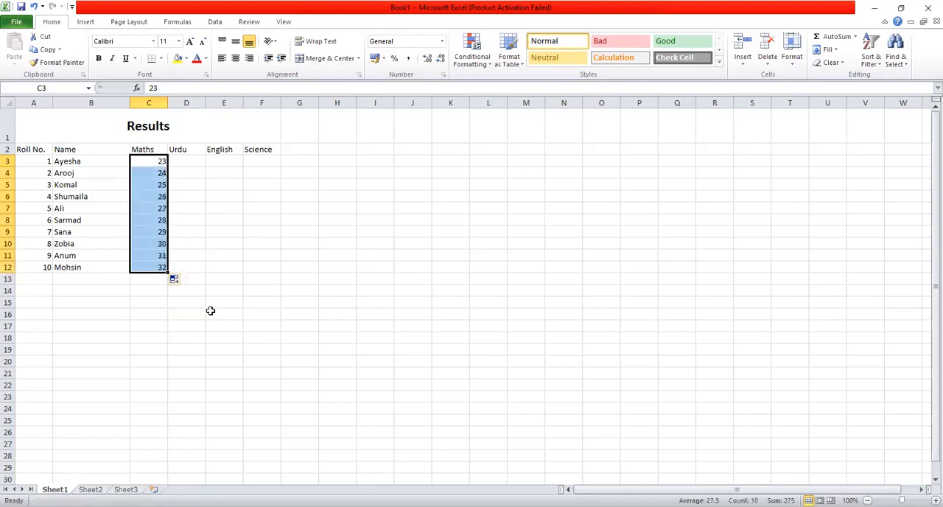
pyautogui.click(258, 231)
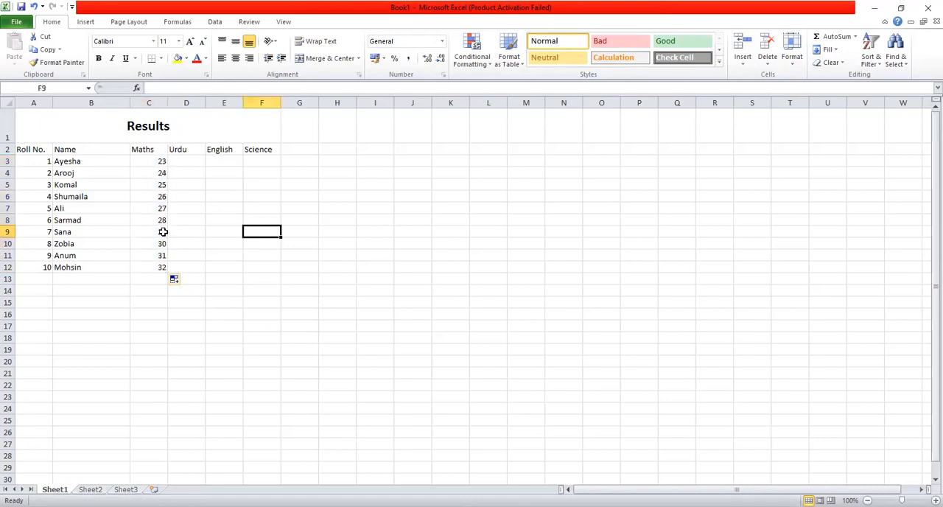
# Enter the Urdu marks 38 and 39 in cells D3 and D4
pyautogui.click(197, 161)
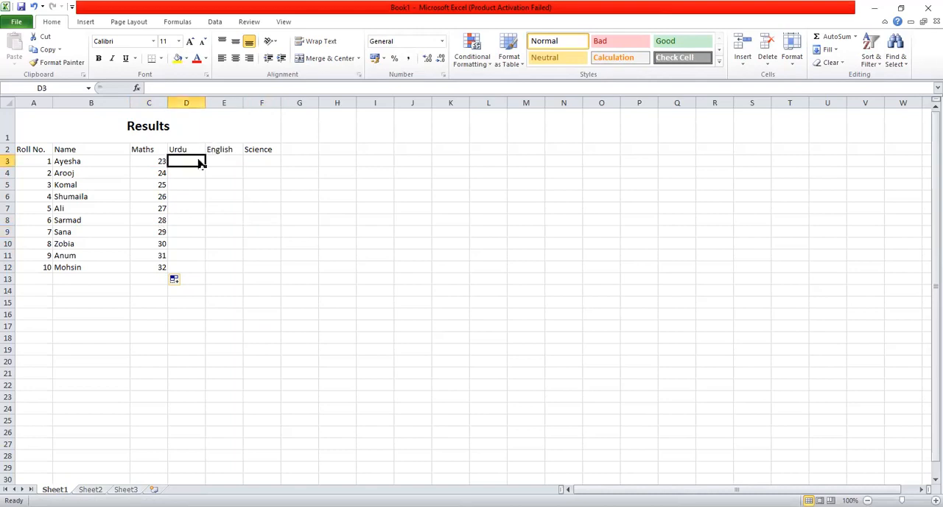
pyautogui.write('5')
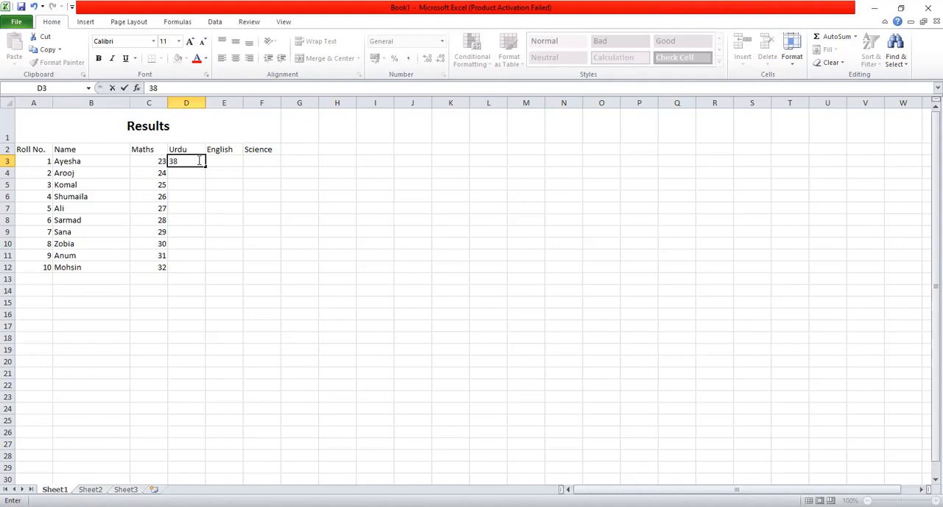
pyautogui.press('Return')
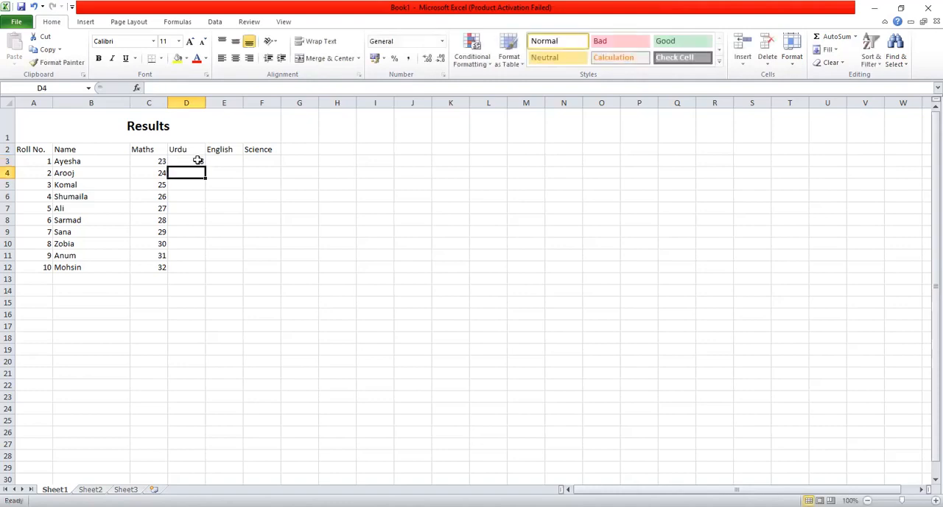
pyautogui.write('39')
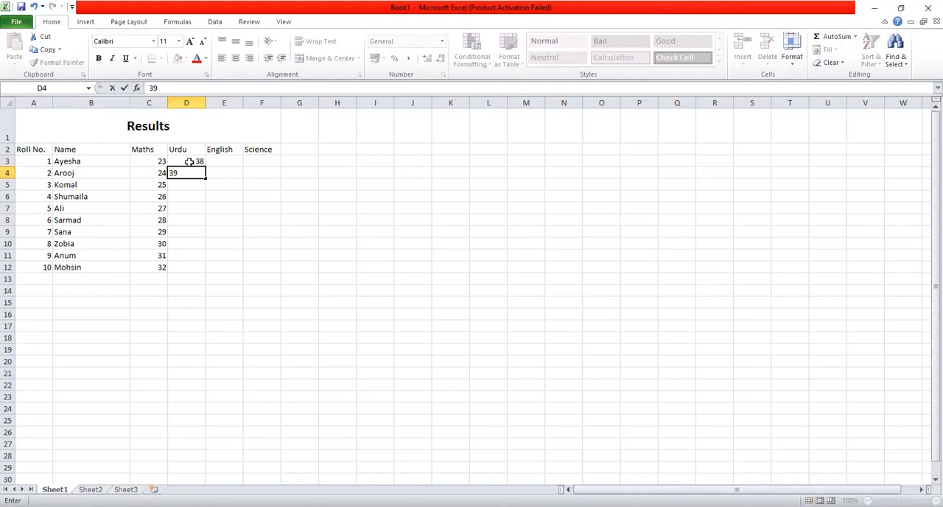
# Try the Fill Down command on cell D3, and re-enter 38 there as the Urdu mark
pyautogui.click(200, 161)
pyautogui.moveTo(205, 167); pyautogui.dragTo(200, 162)
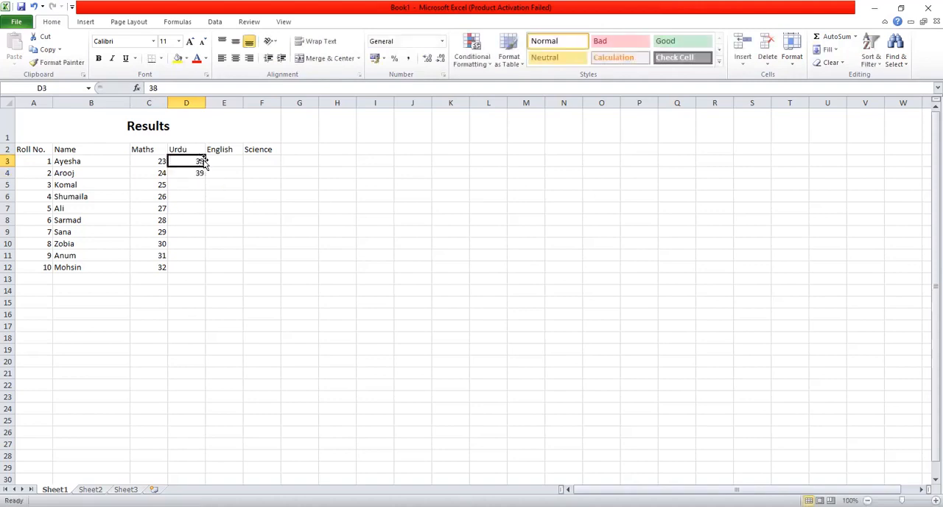
pyautogui.click(830, 49)
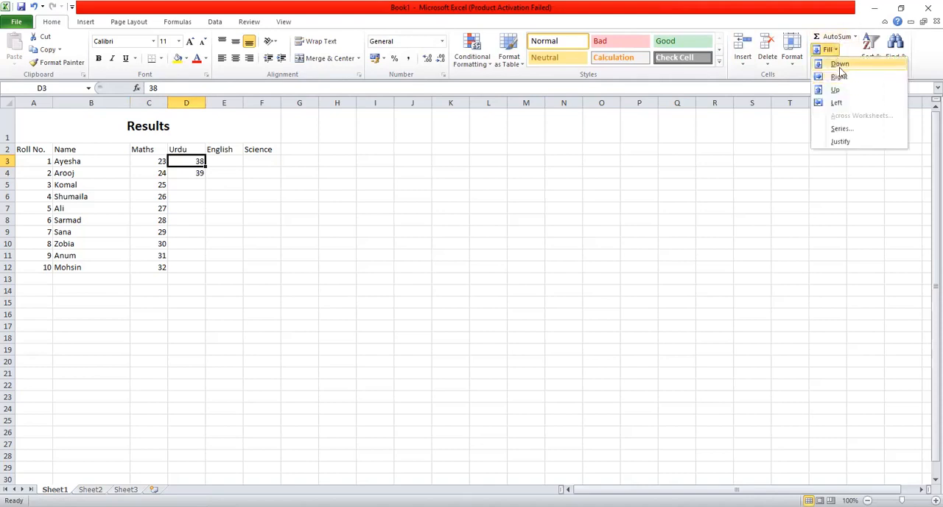
pyautogui.click(839, 65)
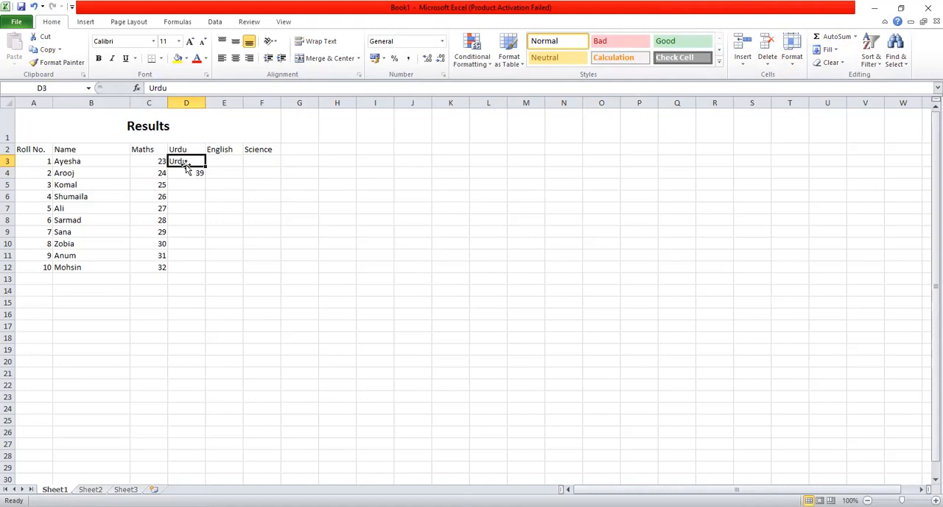
pyautogui.press('BackSpace')
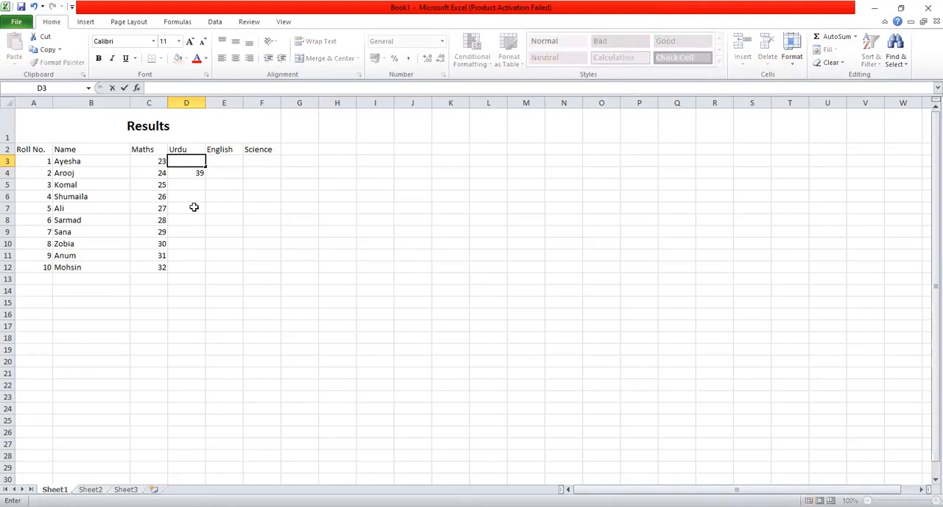
pyautogui.write('38')
# Copy the Urdu mark from D4 into D5 with the Fill Down command
pyautogui.click(197, 183)
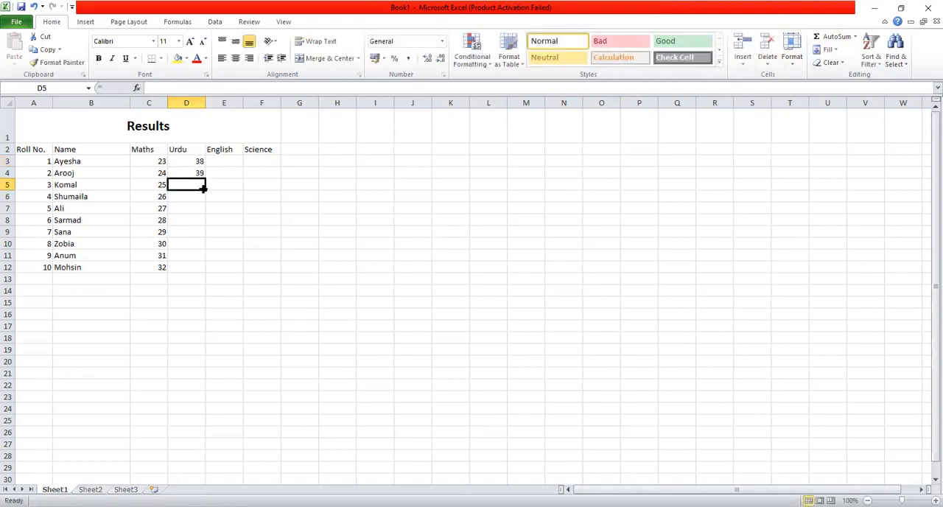
pyautogui.click(830, 49)
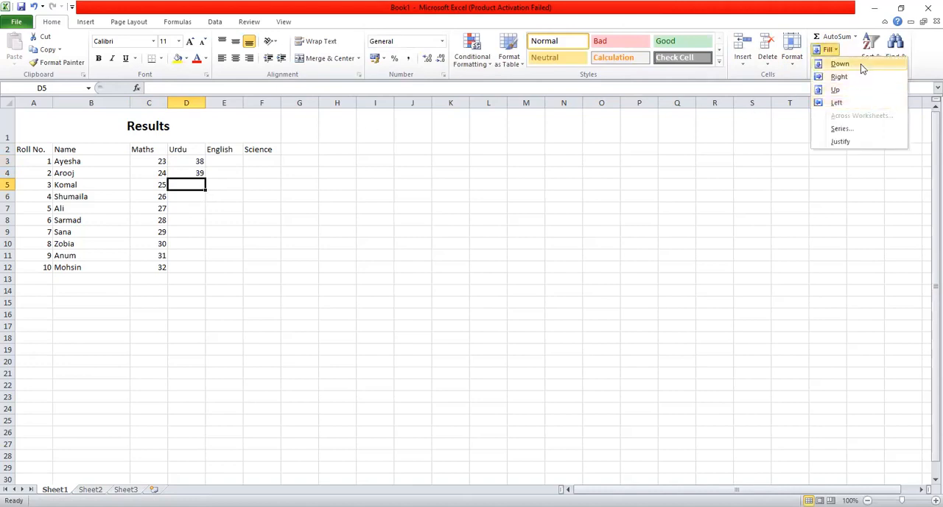
pyautogui.click(862, 68)
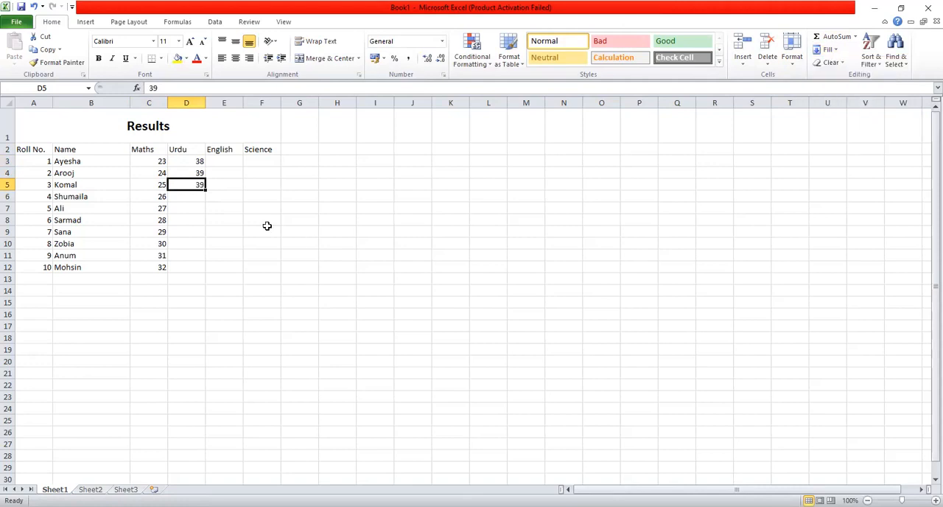
# Try the Fill Series command on the empty Urdu cell D6, with a linear series in columns and step value 1
pyautogui.click(200, 199)
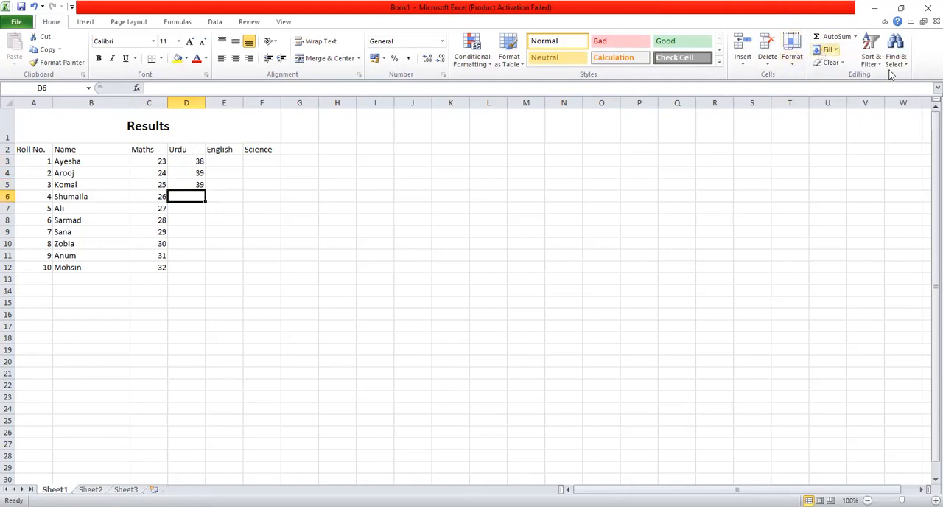
pyautogui.click(826, 50)
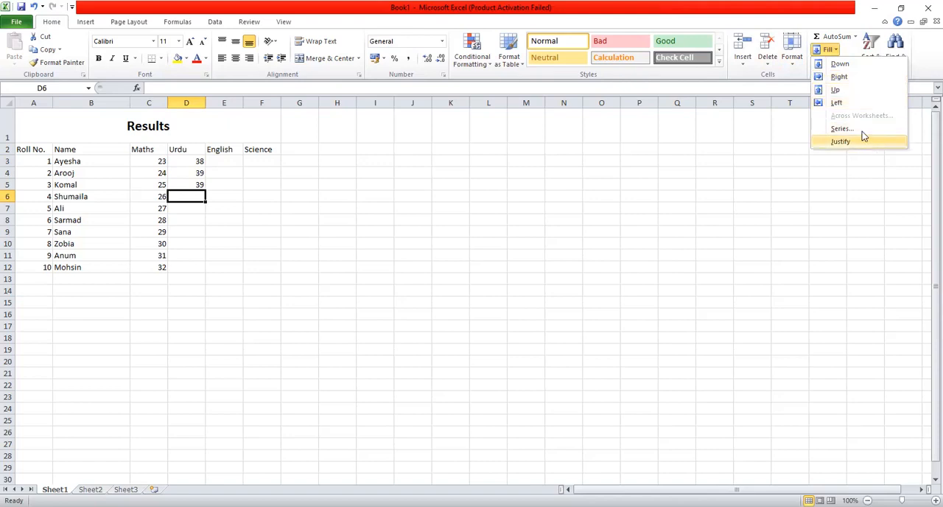
pyautogui.click(861, 131)
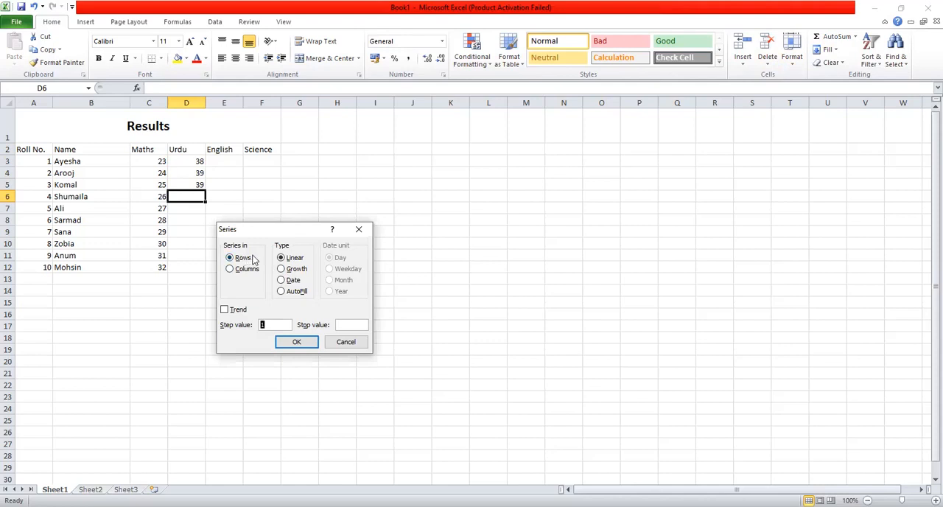
pyautogui.click(231, 270)
pyautogui.click(308, 343)
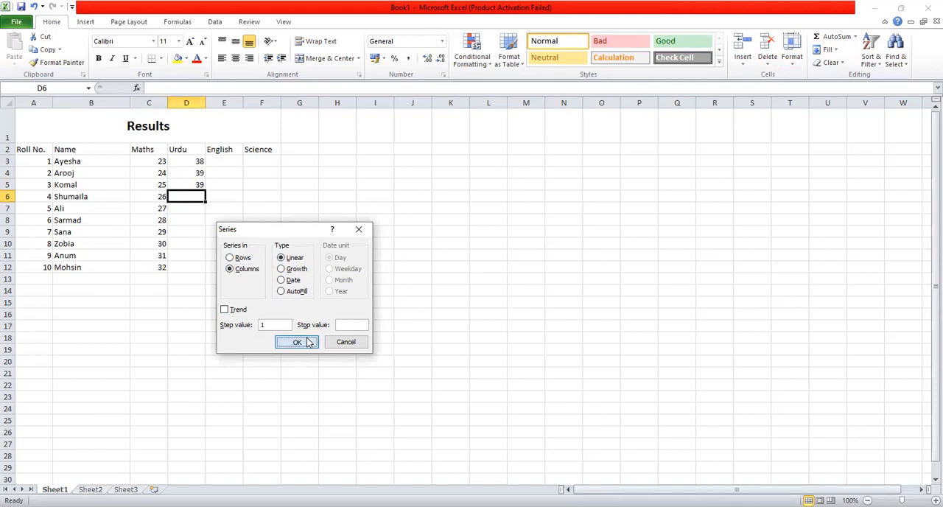
pyautogui.click(200, 219)
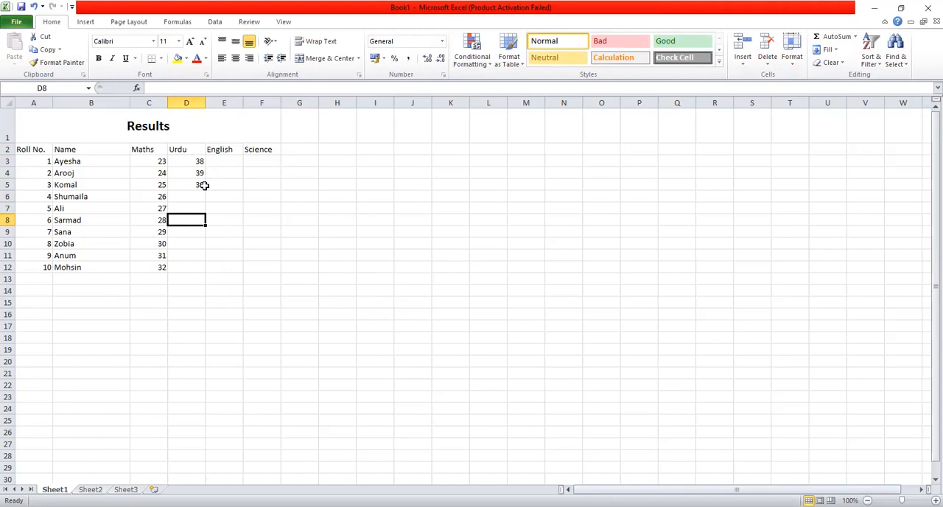
# Clear the Urdu mark in D5 and auto-fill the marks from D3 down to D12 with the Fill Series option
pyautogui.click(196, 195)
pyautogui.click(200, 185)
pyautogui.click(195, 163)
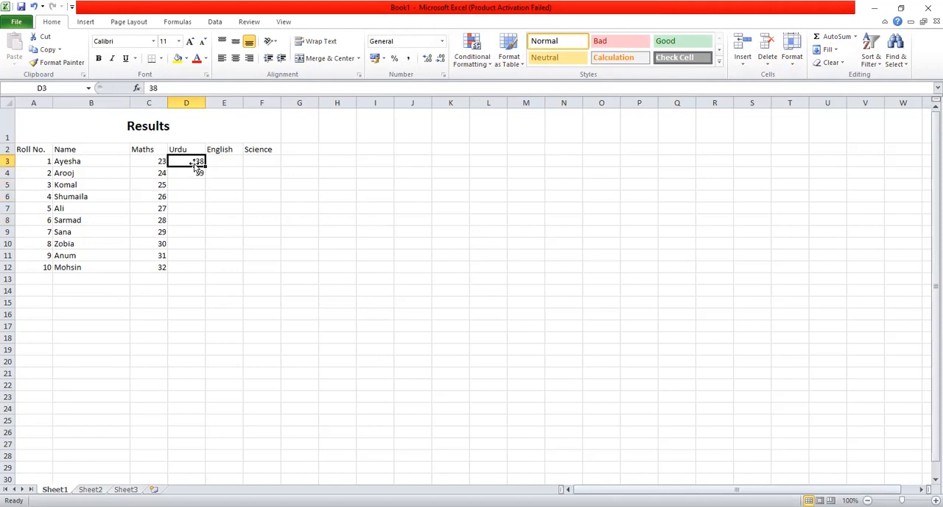
pyautogui.moveTo(205, 165); pyautogui.dragTo(206, 177)
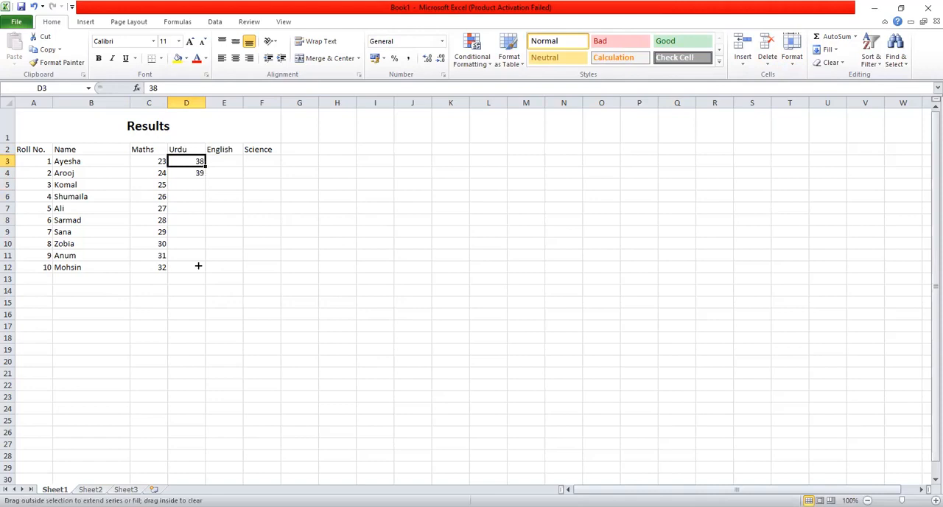
pyautogui.moveTo(201, 270); pyautogui.dragTo(202, 270)
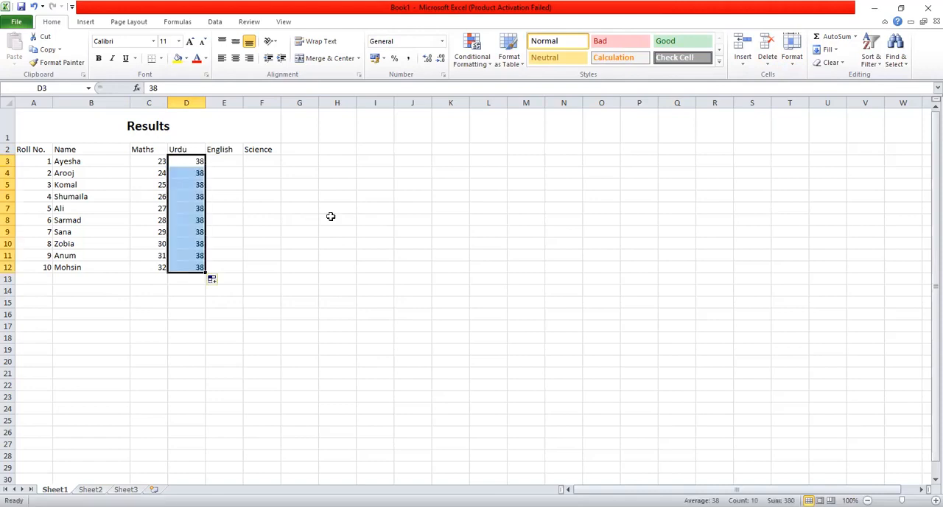
pyautogui.click(215, 280)
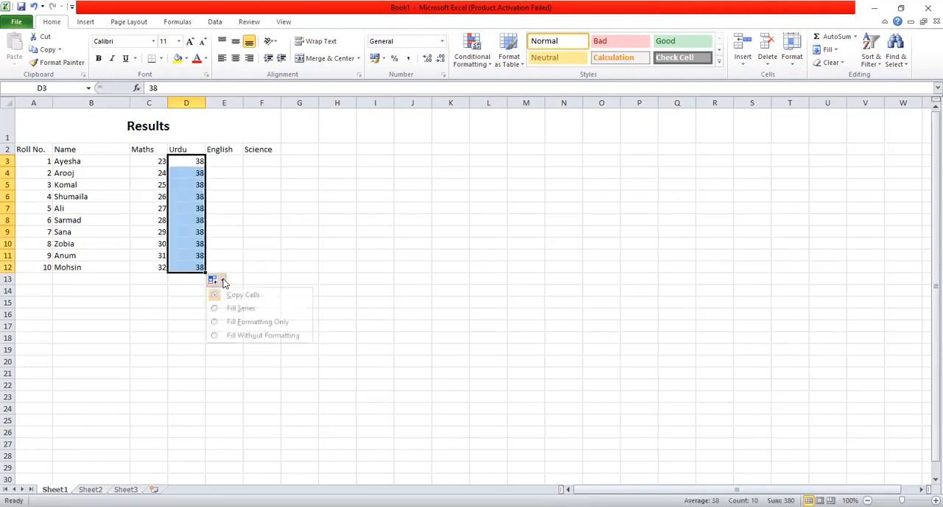
pyautogui.click(237, 308)
pyautogui.click(266, 194)
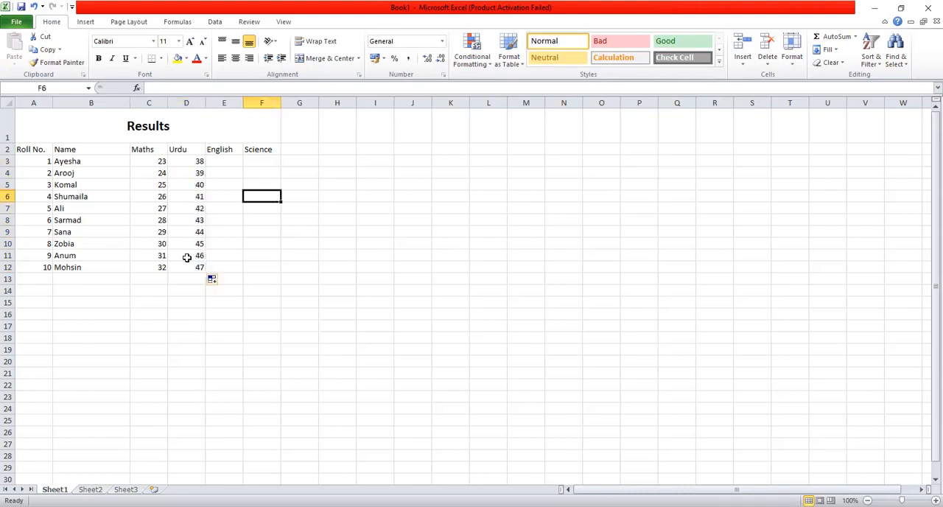
# Enter the English mark 28 in E3 and auto-fill it down to E12 with the Fill Series option
pyautogui.click(212, 161)
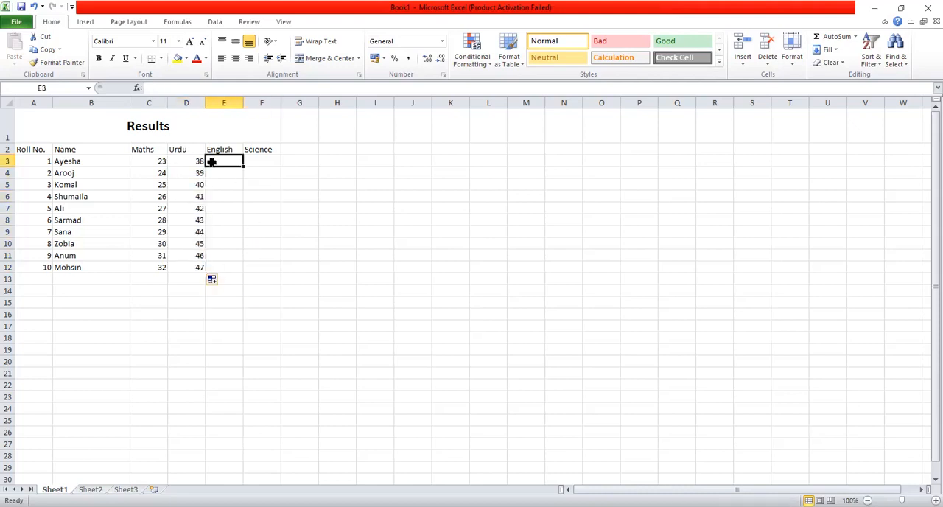
pyautogui.write('28')
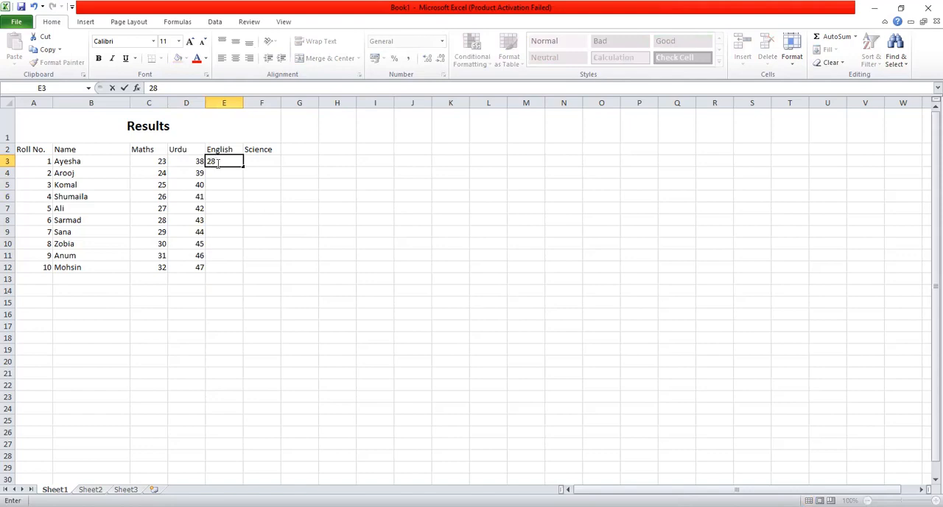
pyautogui.moveTo(242, 165); pyautogui.dragTo(244, 177)
pyautogui.moveTo(248, 272); pyautogui.dragTo(247, 273)
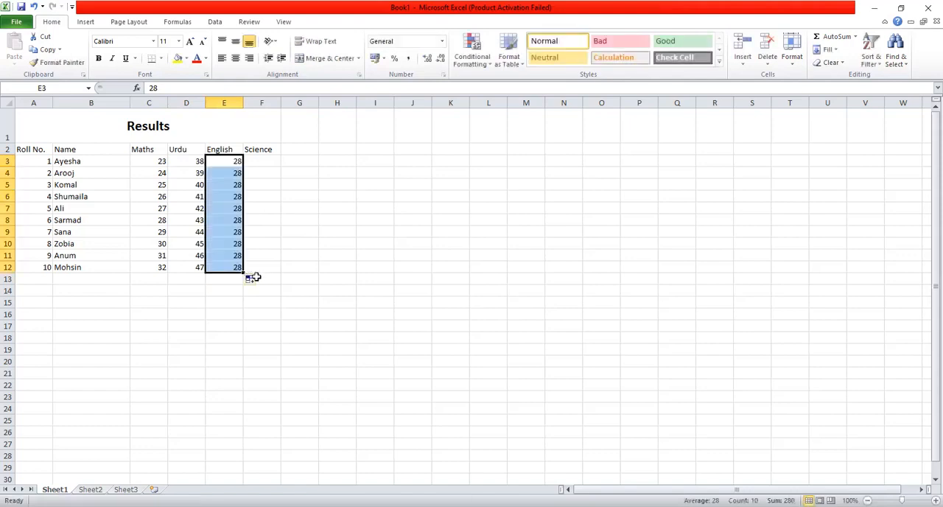
pyautogui.click(255, 284)
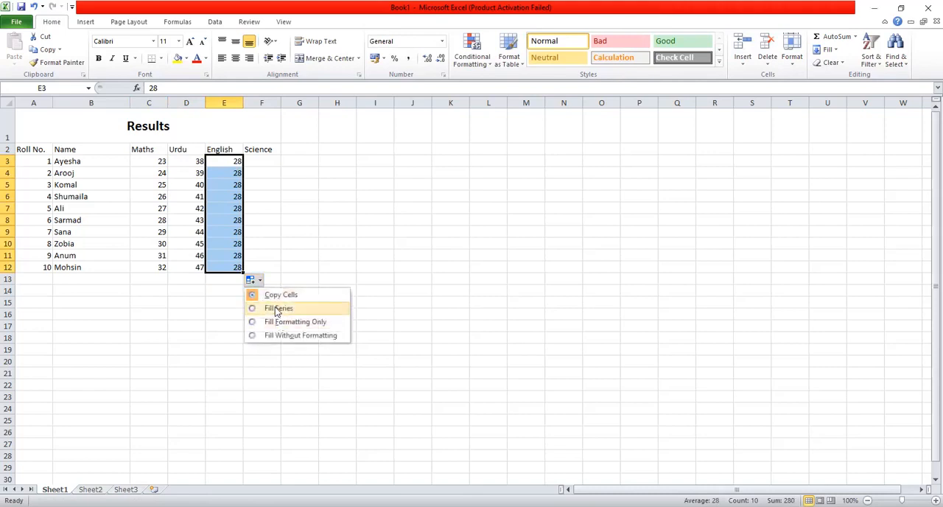
pyautogui.click(274, 307)
# Enter the Science mark 32 in F3 and auto-fill it as copies down to F12
pyautogui.click(266, 160)
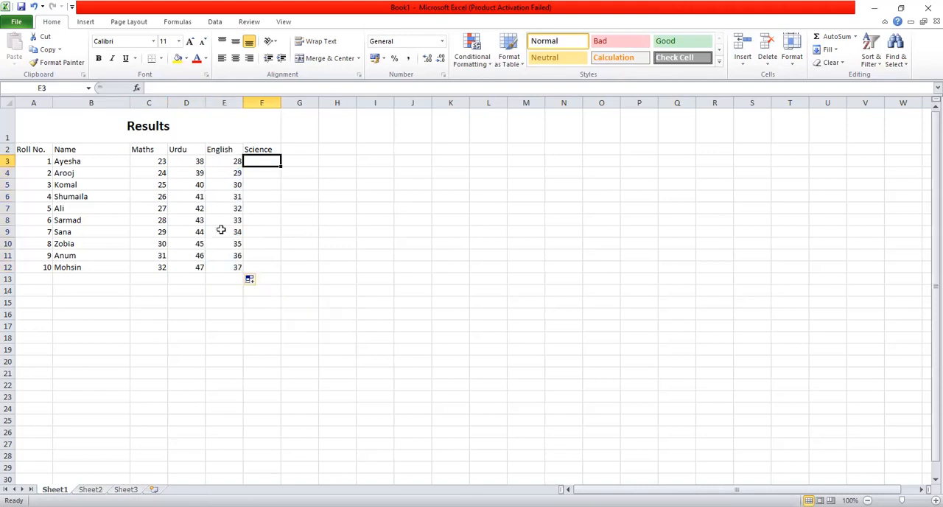
pyautogui.write('67')
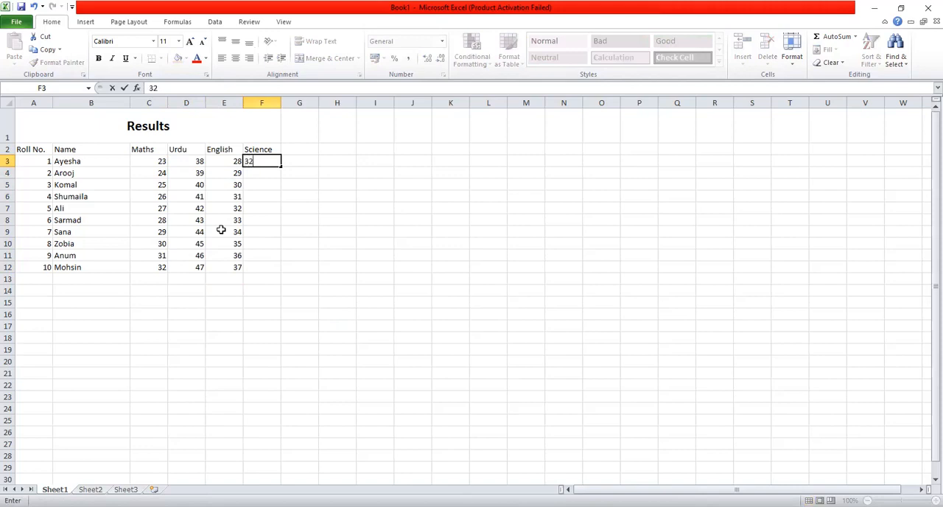
pyautogui.click(277, 162)
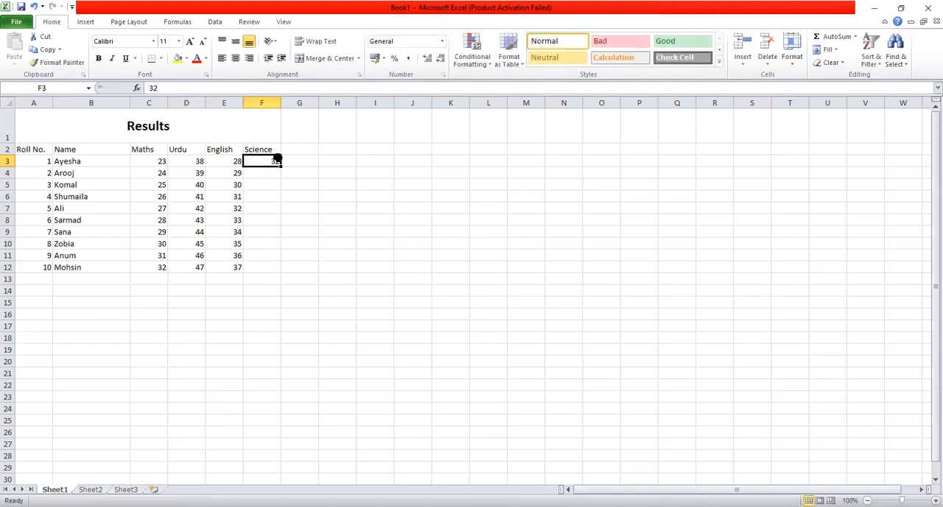
pyautogui.moveTo(279, 165); pyautogui.dragTo(281, 173)
pyautogui.moveTo(317, 253); pyautogui.dragTo(316, 266)
pyautogui.click(361, 244)
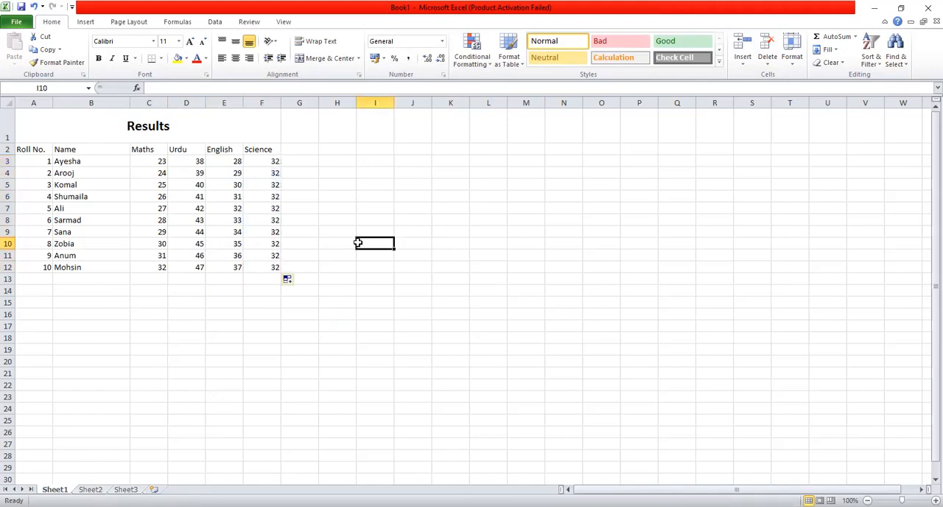
# Auto-fill the Science marks from F3 down to F12 again, setting the fill to Fill Series
pyautogui.click(260, 265)
pyautogui.click(274, 161)
pyautogui.moveTo(280, 164); pyautogui.dragTo(282, 184)
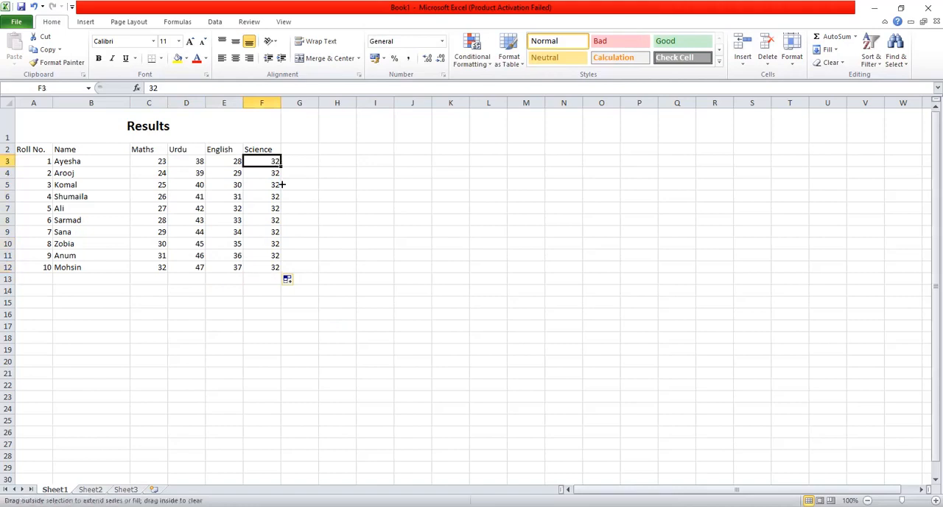
pyautogui.moveTo(280, 269); pyautogui.dragTo(279, 269)
pyautogui.click(289, 280)
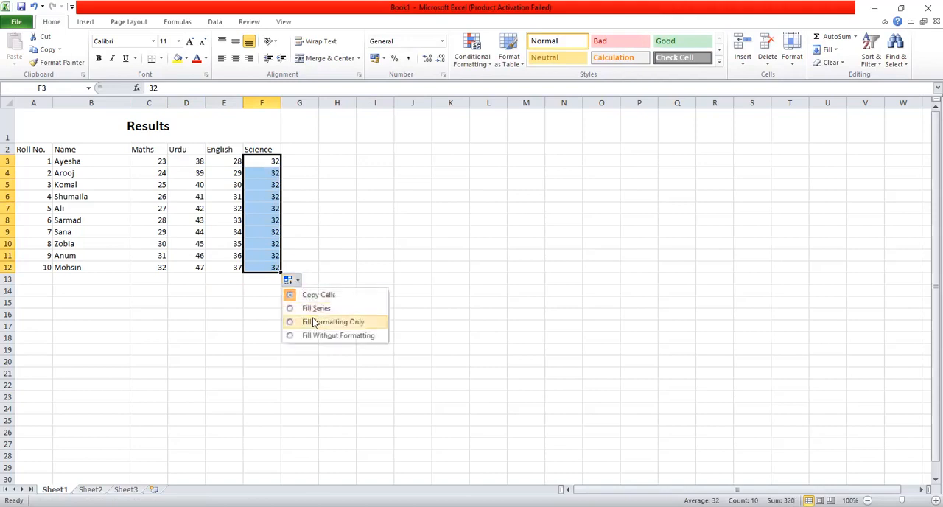
pyautogui.click(316, 308)
pyautogui.click(442, 169)
pyautogui.click(333, 384)
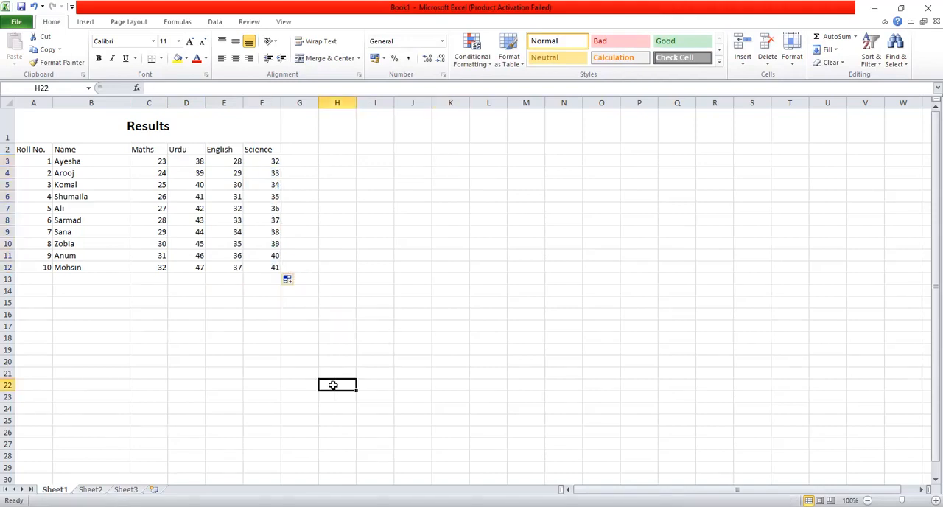
pyautogui.click(171, 326)
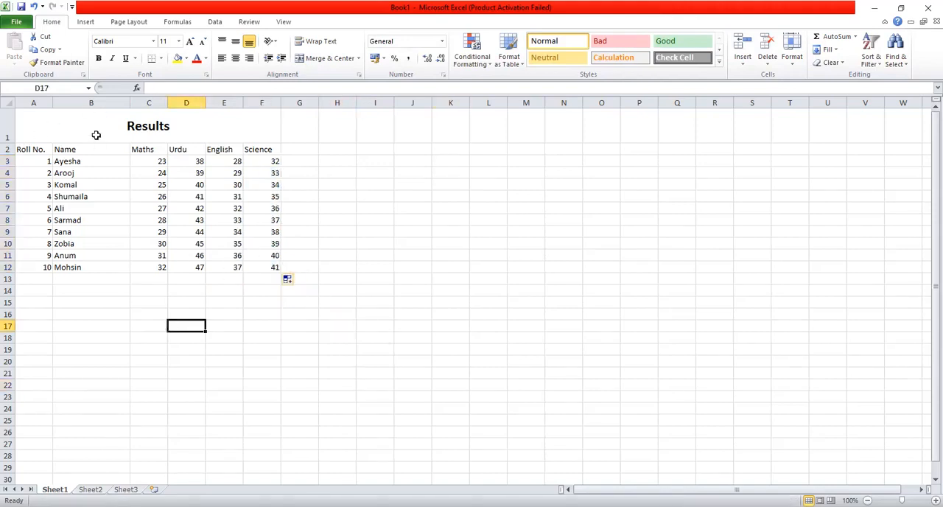
# Narrow the Name column slightly and widen the Roll No., Maths, Urdu, English and Science columns
pyautogui.moveTo(129, 103)
pyautogui.mouseDown()
pyautogui.moveTo(141, 103)
pyautogui.moveTo(108, 108)
pyautogui.moveTo(130, 105)
pyautogui.moveTo(121, 104)
pyautogui.mouseUp()
pyautogui.click(156, 148)
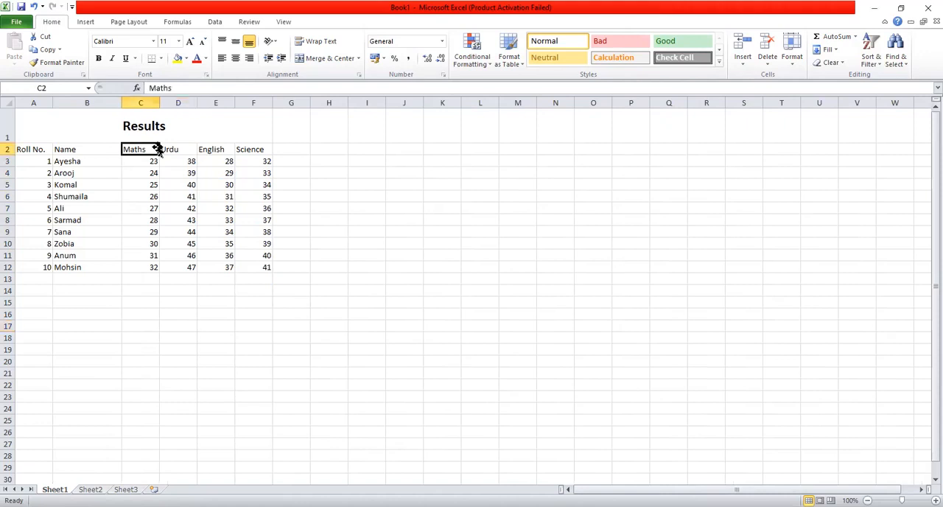
pyautogui.moveTo(156, 102); pyautogui.dragTo(378, 103)
pyautogui.click(214, 126)
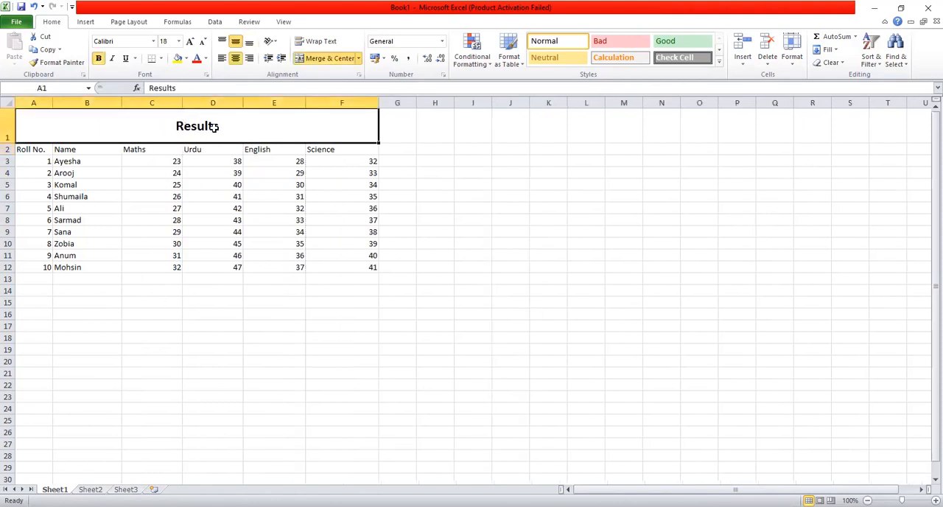
pyautogui.click(157, 195)
pyautogui.click(38, 150)
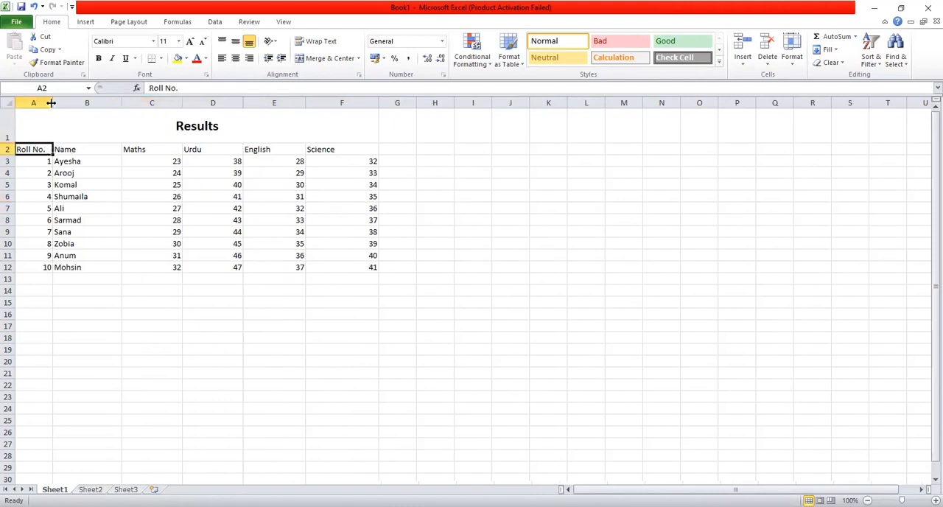
pyautogui.moveTo(75, 103); pyautogui.dragTo(78, 103)
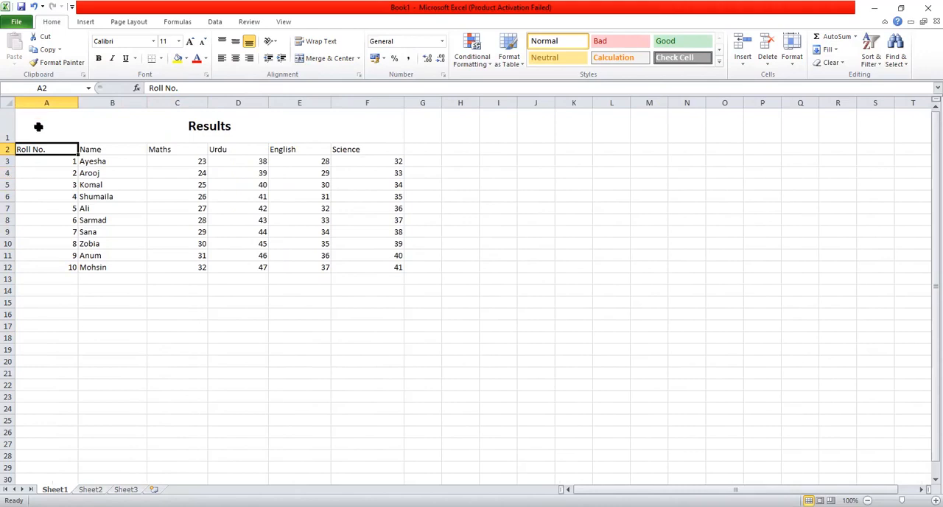
# Center the contents of the table range A2:F12 horizontally and middle-align them vertically
pyautogui.moveTo(38, 148); pyautogui.dragTo(373, 249)
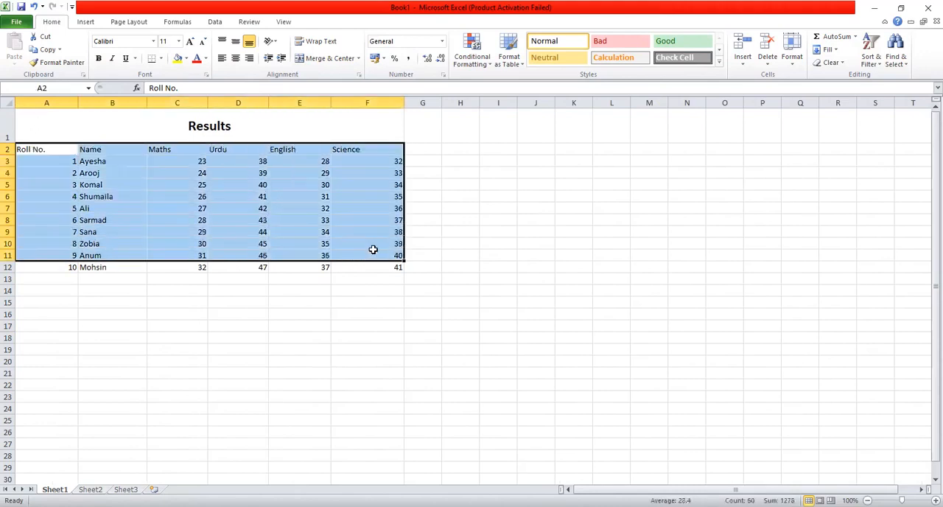
pyautogui.click(348, 276)
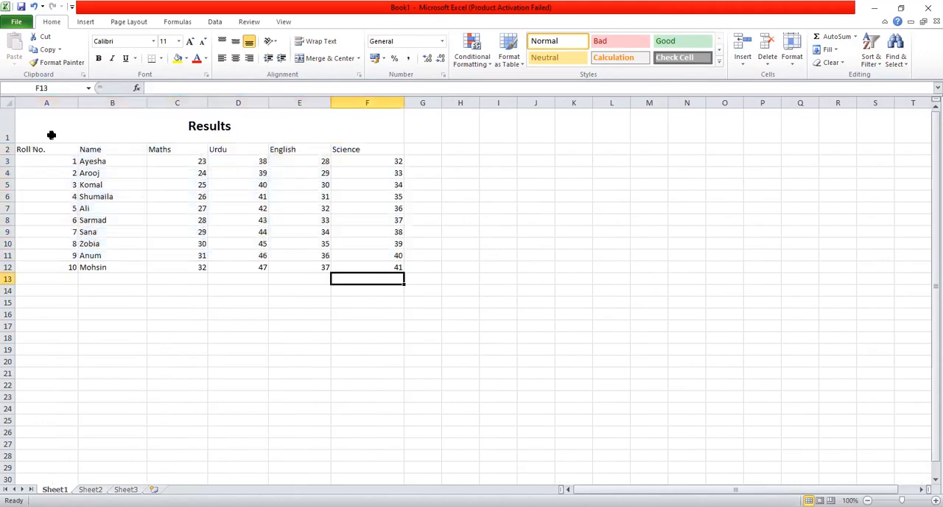
pyautogui.moveTo(43, 149); pyautogui.dragTo(402, 271)
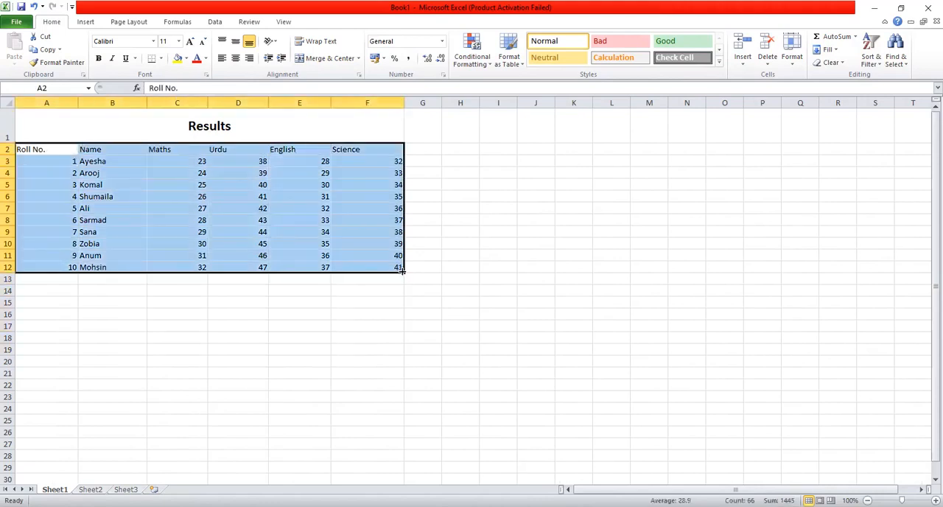
pyautogui.click(236, 42)
pyautogui.click(236, 57)
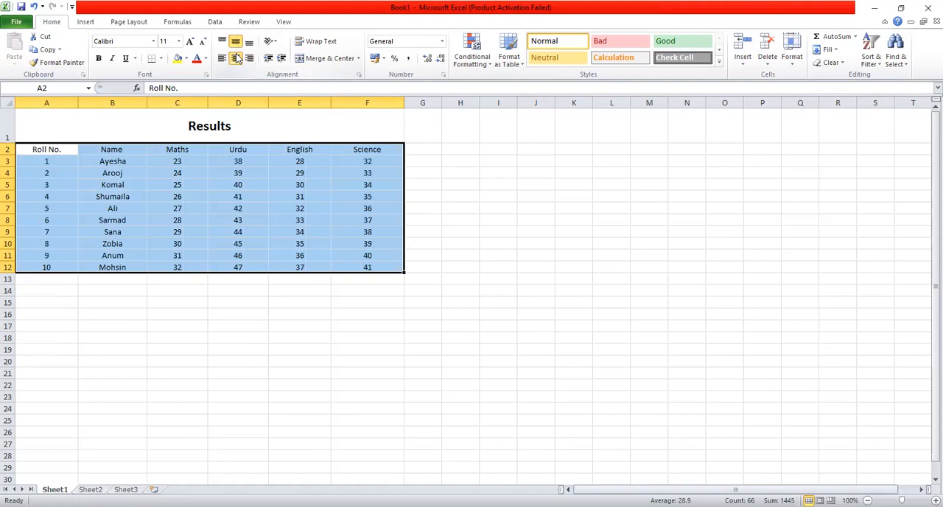
pyautogui.click(233, 309)
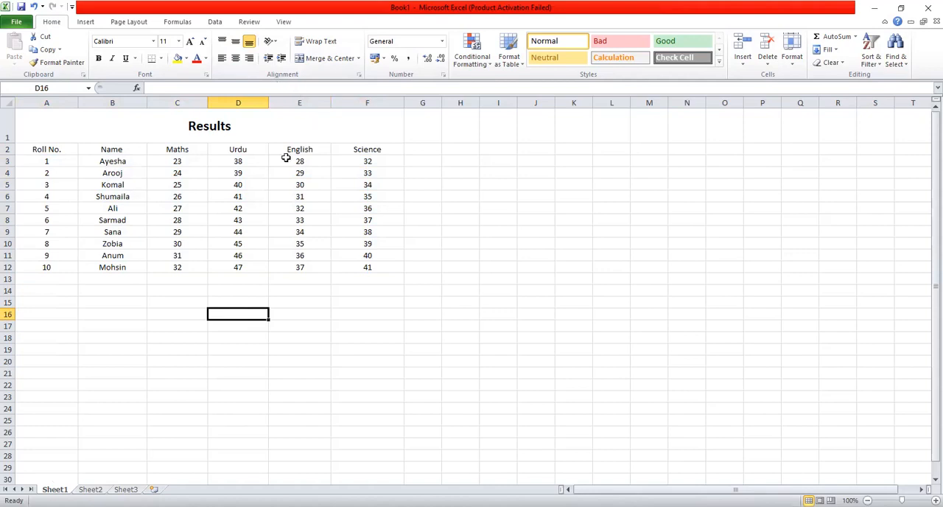
# Apply All Borders to the table range A2:F12
pyautogui.click(35, 145)
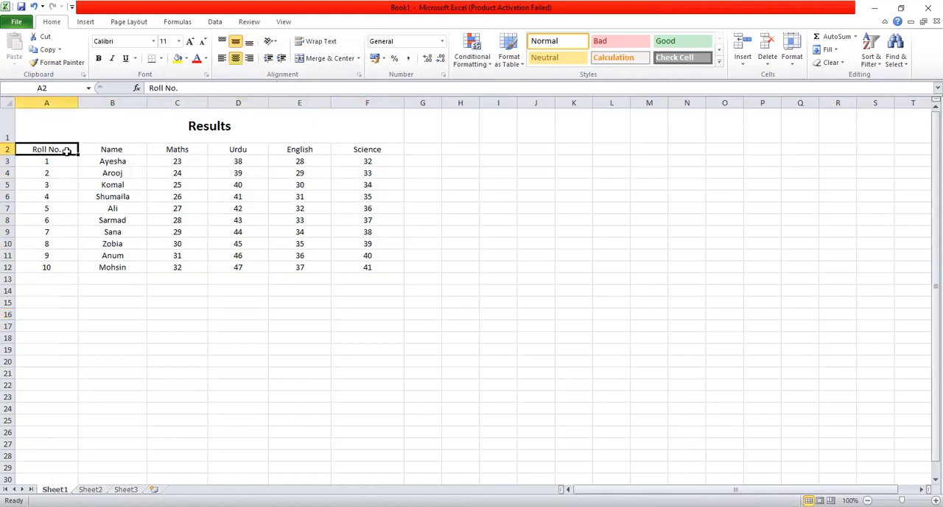
pyautogui.moveTo(67, 151); pyautogui.dragTo(371, 267)
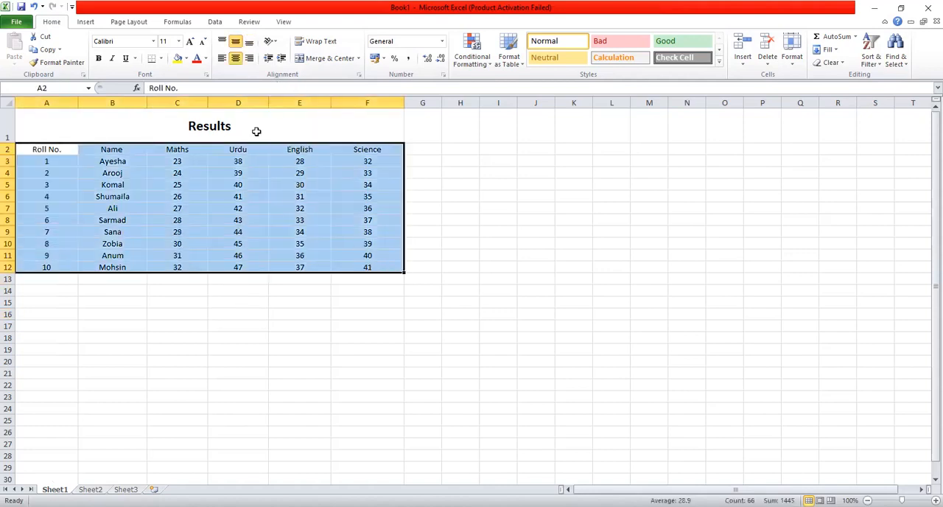
pyautogui.click(160, 59)
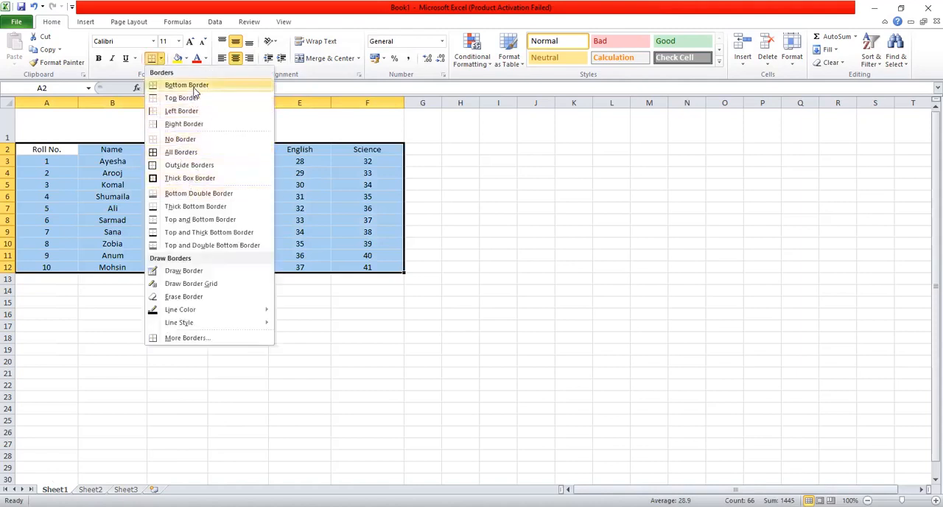
pyautogui.click(196, 156)
pyautogui.click(251, 332)
pyautogui.click(557, 282)
pyautogui.click(366, 218)
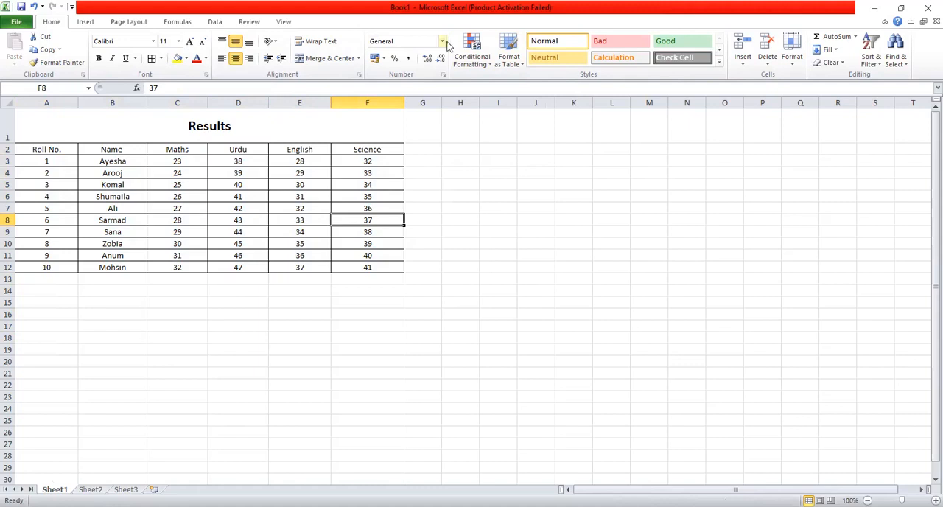
pyautogui.click(492, 67)
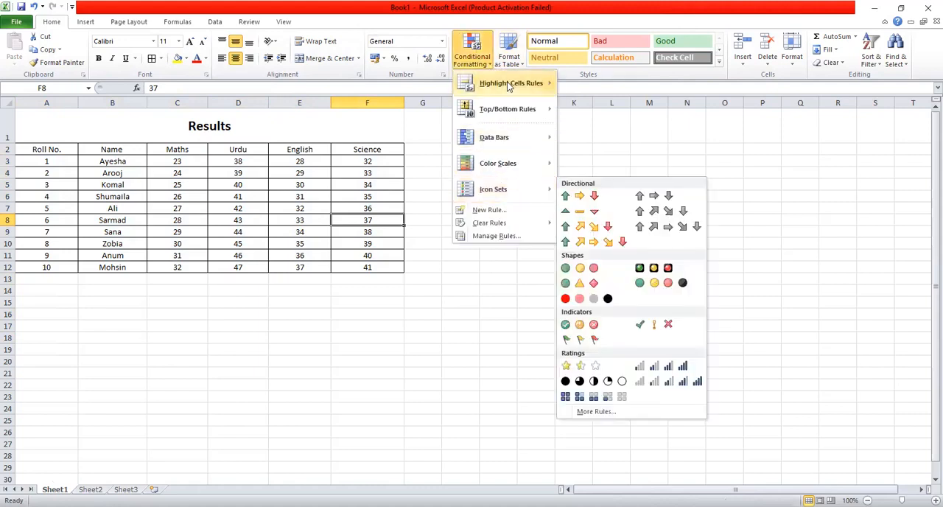
pyautogui.moveTo(509, 86)
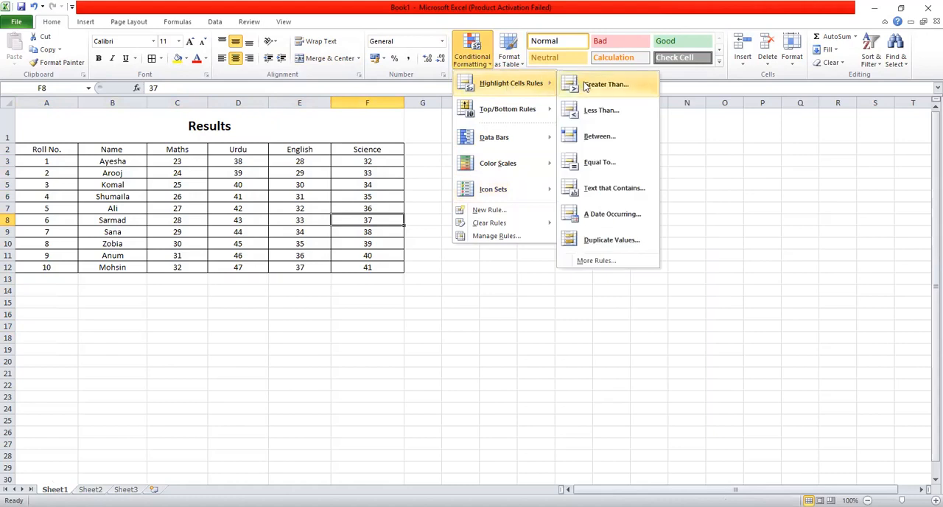
pyautogui.click(213, 245)
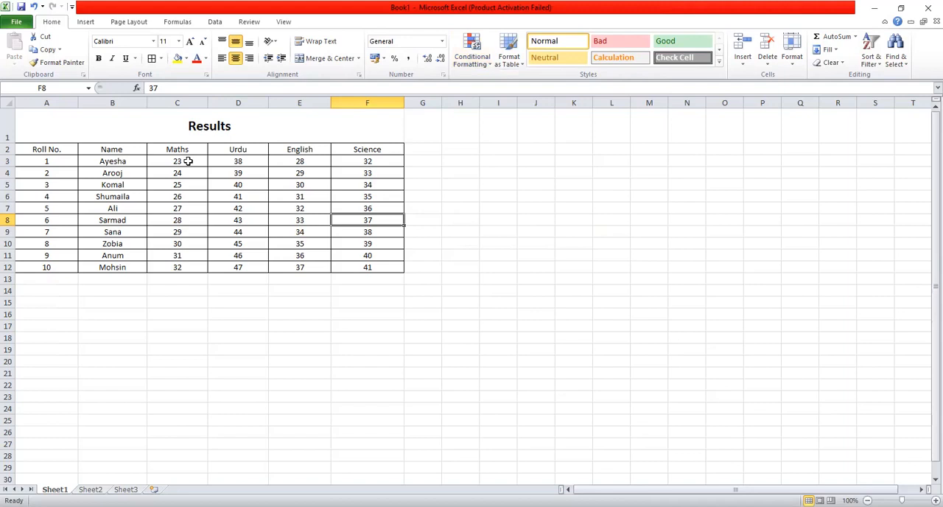
pyautogui.moveTo(188, 161); pyautogui.dragTo(198, 266)
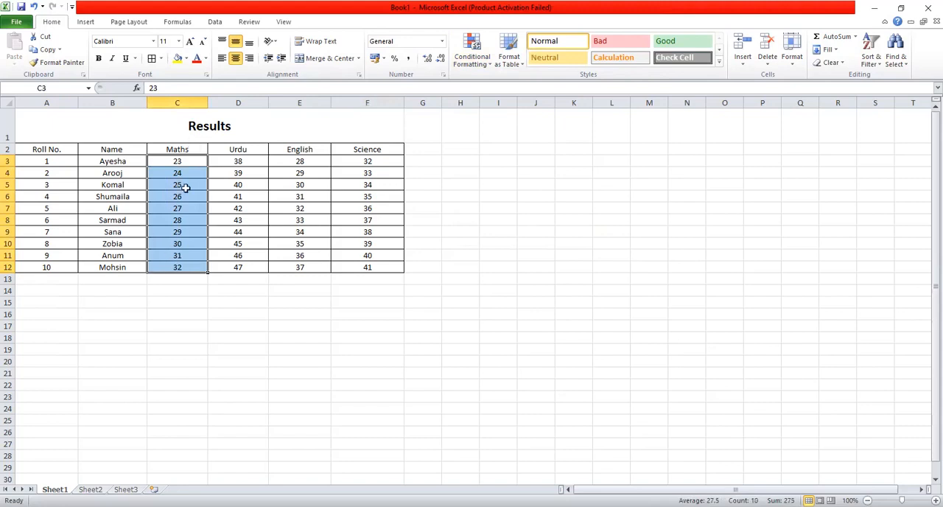
pyautogui.click(297, 171)
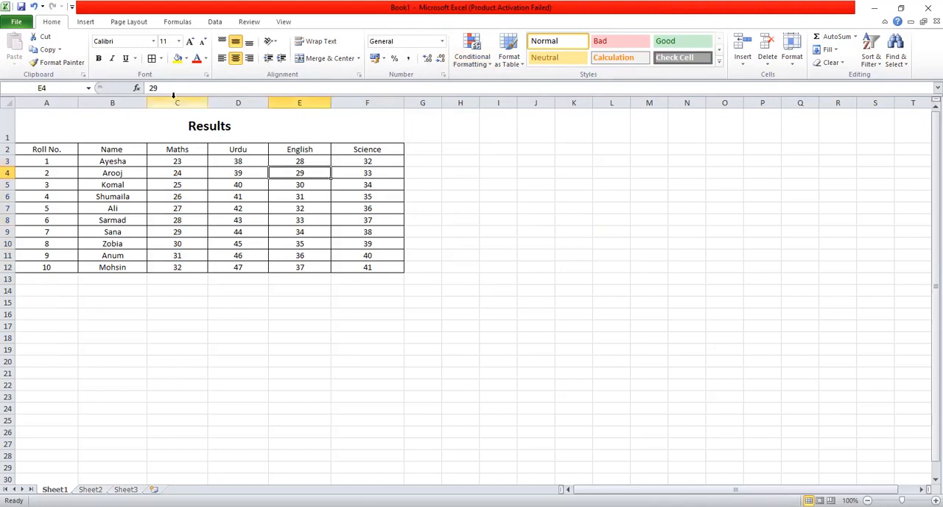
# Add a Greater Than rule to the whole Maths column that formats values above 30 with Yellow Fill with Dark Yellow Text
pyautogui.click(174, 98)
pyautogui.click(489, 63)
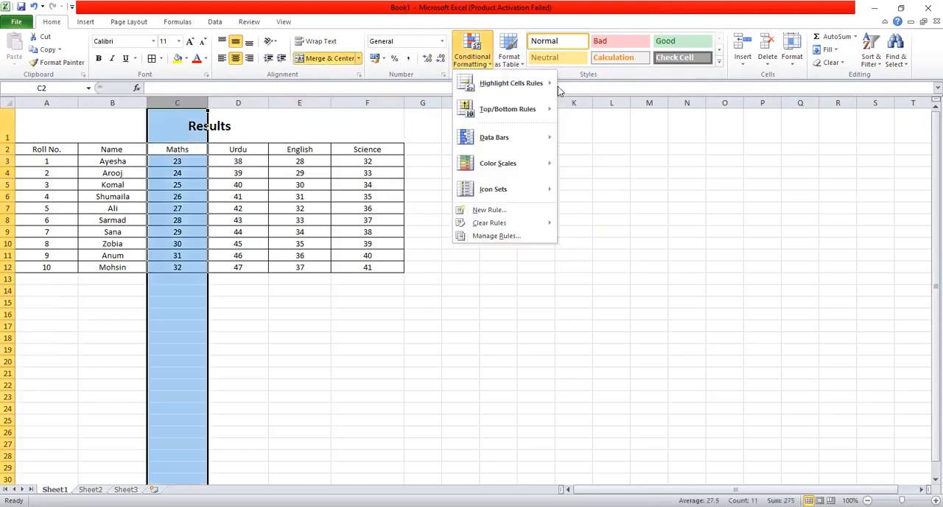
pyautogui.moveTo(547, 87)
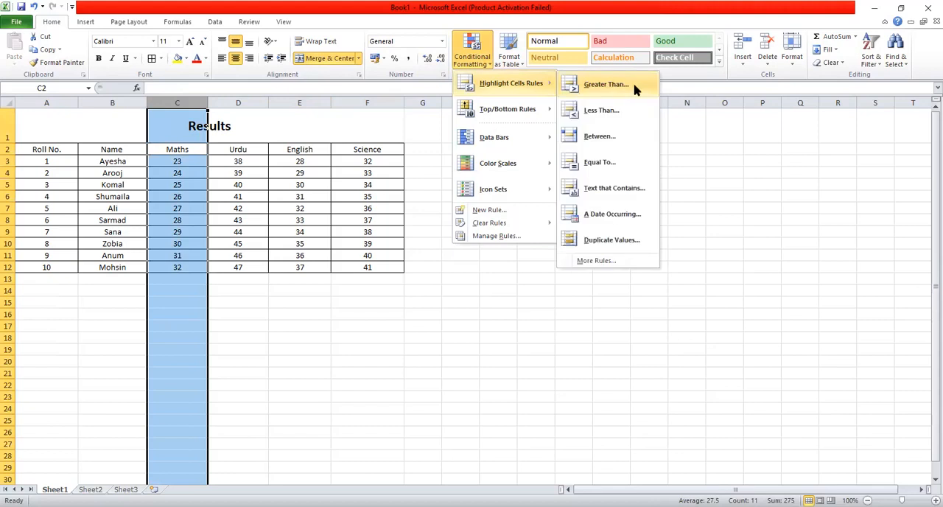
pyautogui.click(634, 88)
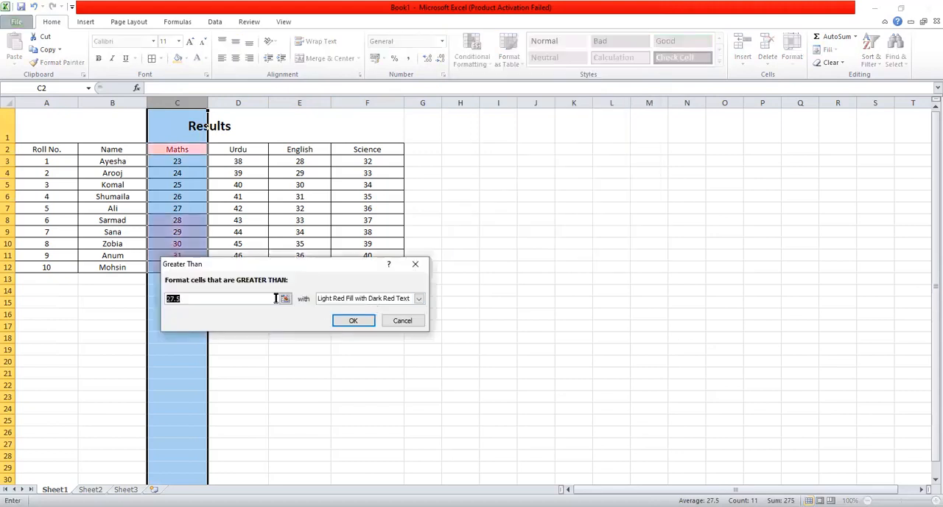
pyautogui.click(196, 297)
pyautogui.press('BackSpace')
pyautogui.press('BackSpace')
pyautogui.press('BackSpace')
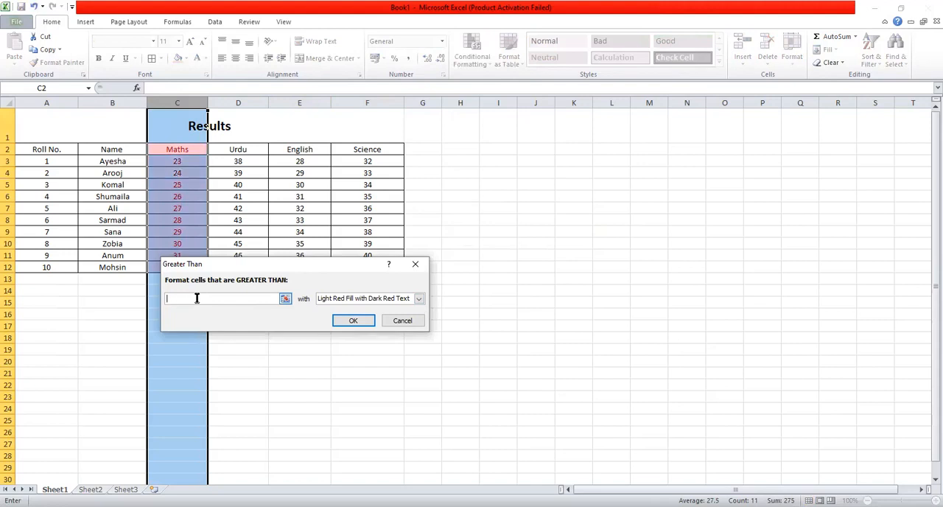
pyautogui.write('30')
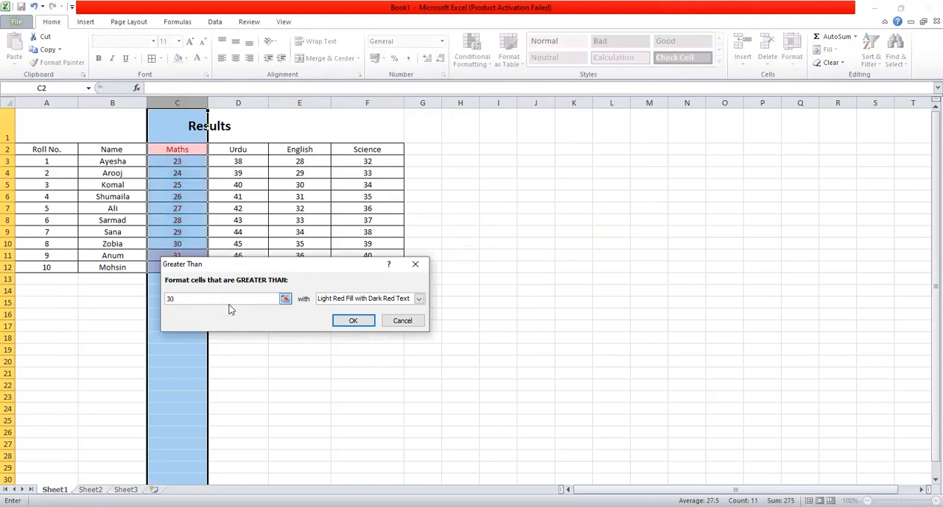
pyautogui.click(419, 299)
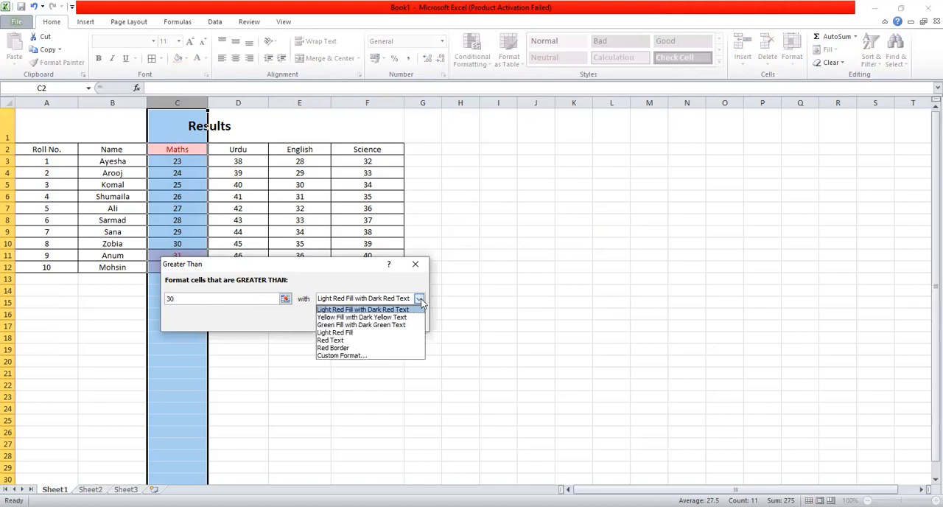
pyautogui.click(355, 317)
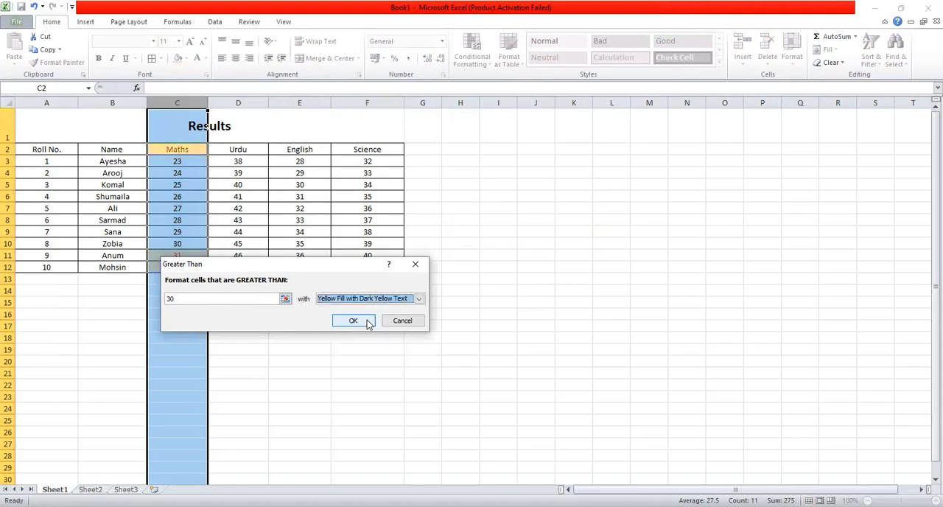
pyautogui.click(368, 323)
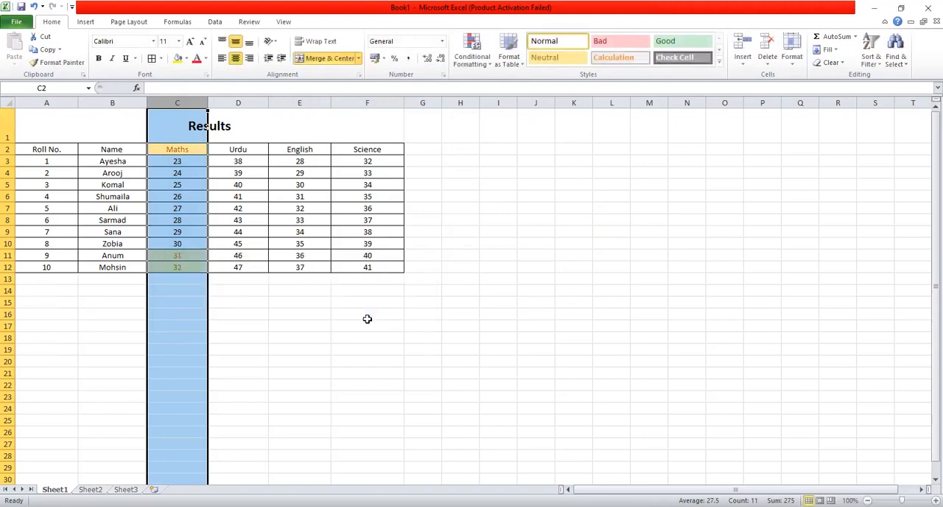
pyautogui.click(366, 318)
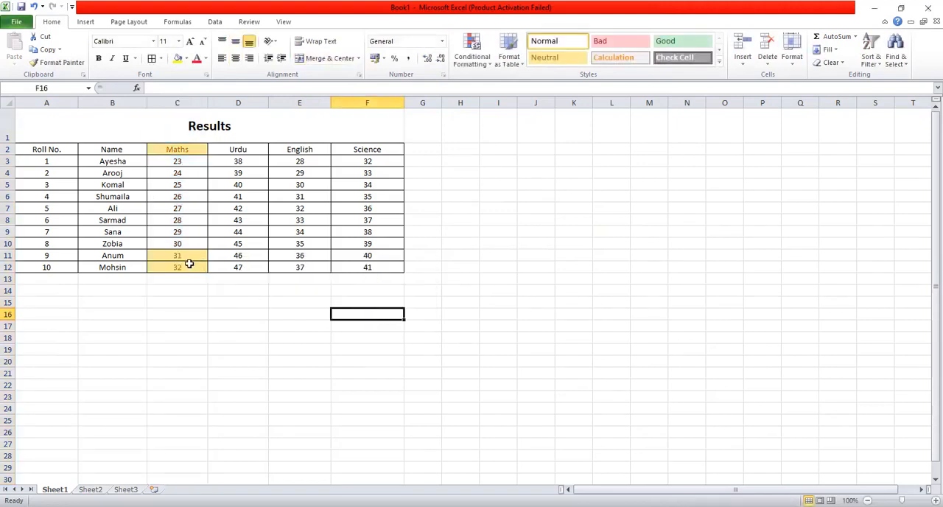
# Undo the Greater Than highlighting on the Maths column
pyautogui.click(196, 149)
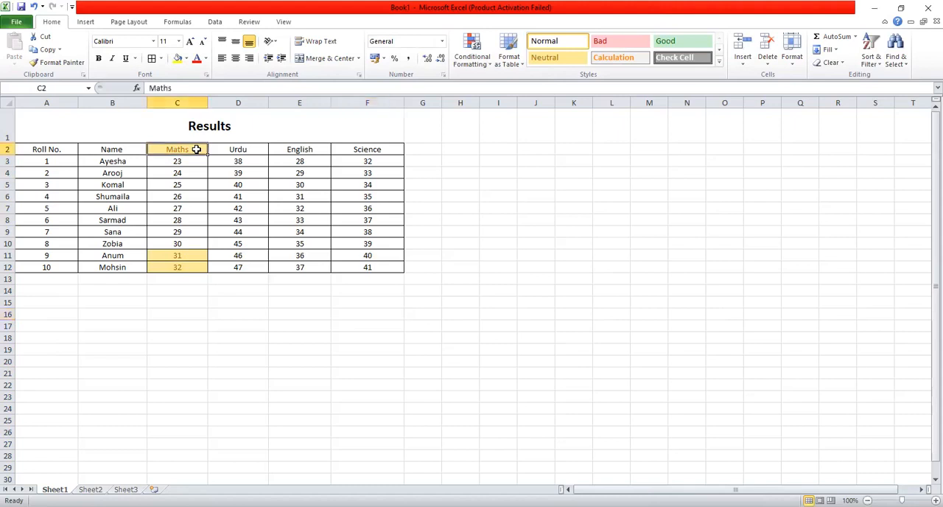
pyautogui.click(484, 66)
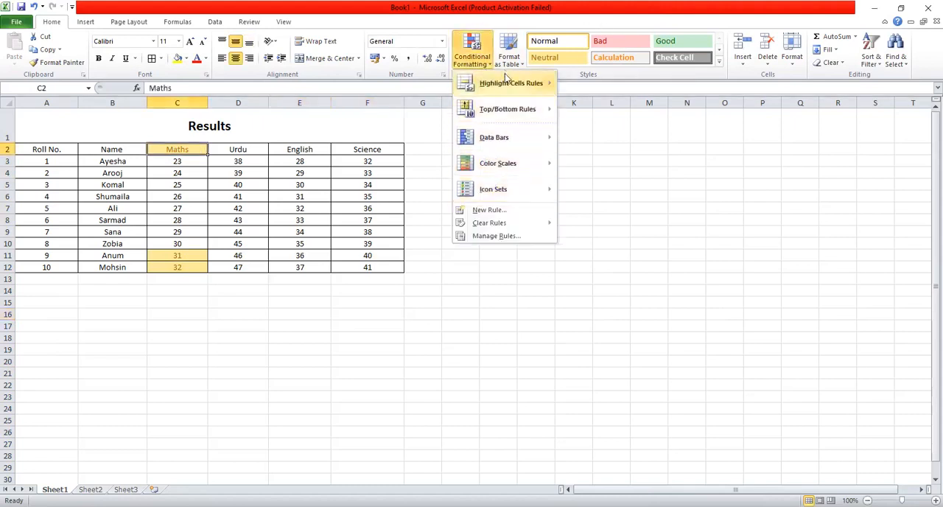
pyautogui.click(187, 153)
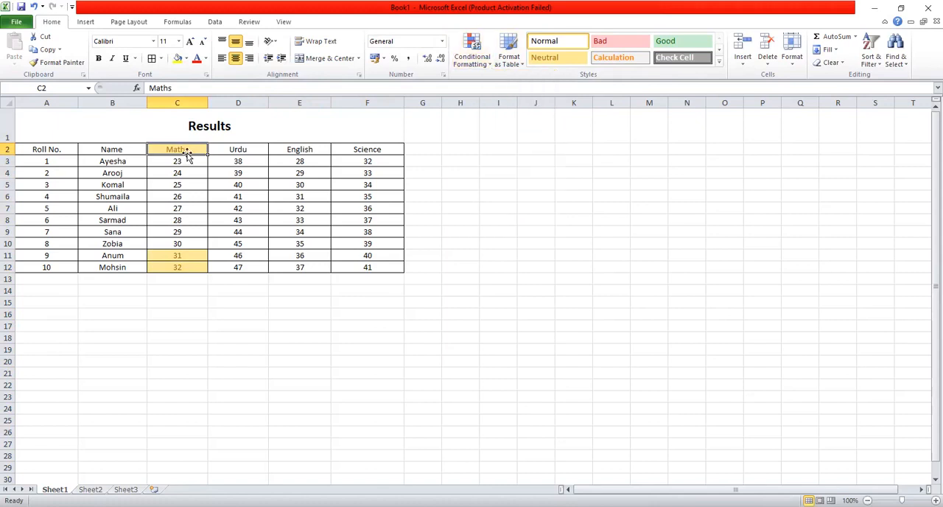
pyautogui.hotkey('ctrl', 'z')
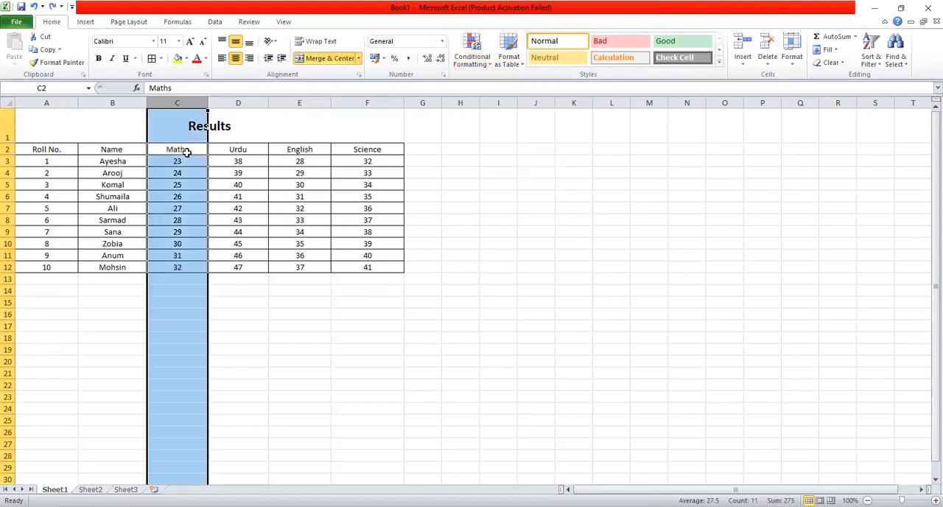
# Add a Less Than rule to the Maths marks C3:C12 that formats values below 25 with Light Red Fill with Dark Red Text
pyautogui.click(187, 152)
pyautogui.moveTo(158, 161); pyautogui.dragTo(206, 267)
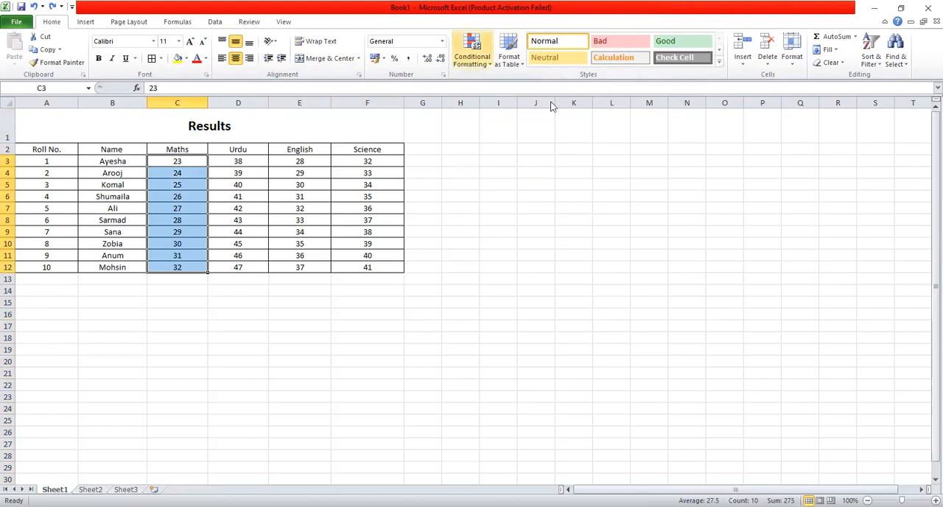
pyautogui.moveTo(545, 91)
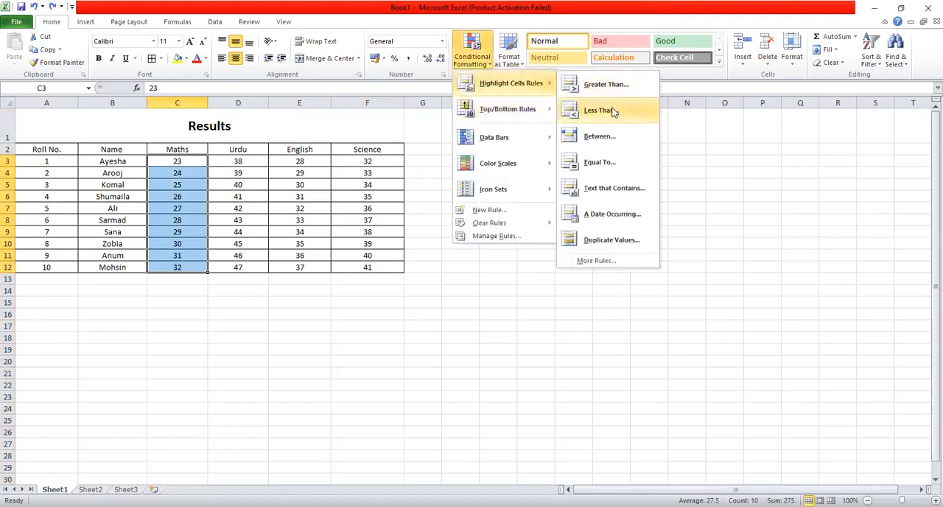
pyautogui.click(612, 110)
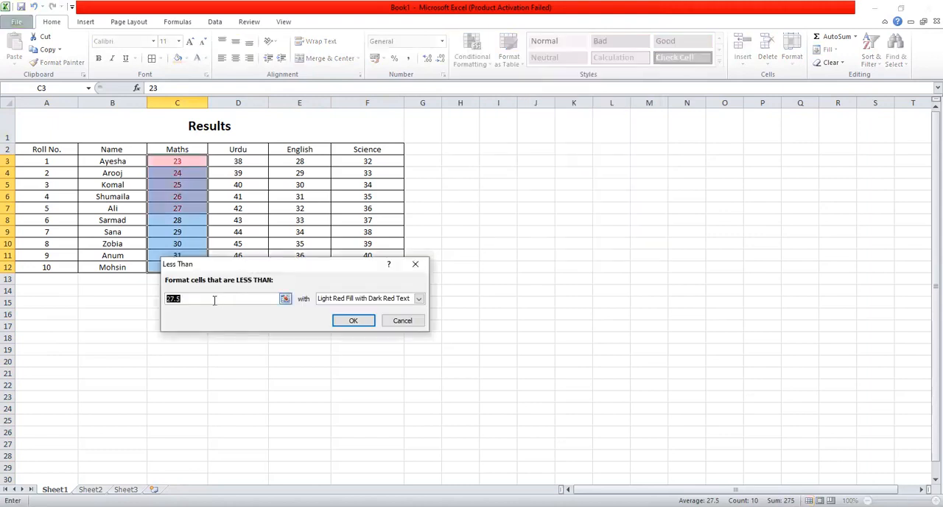
pyautogui.write('1')
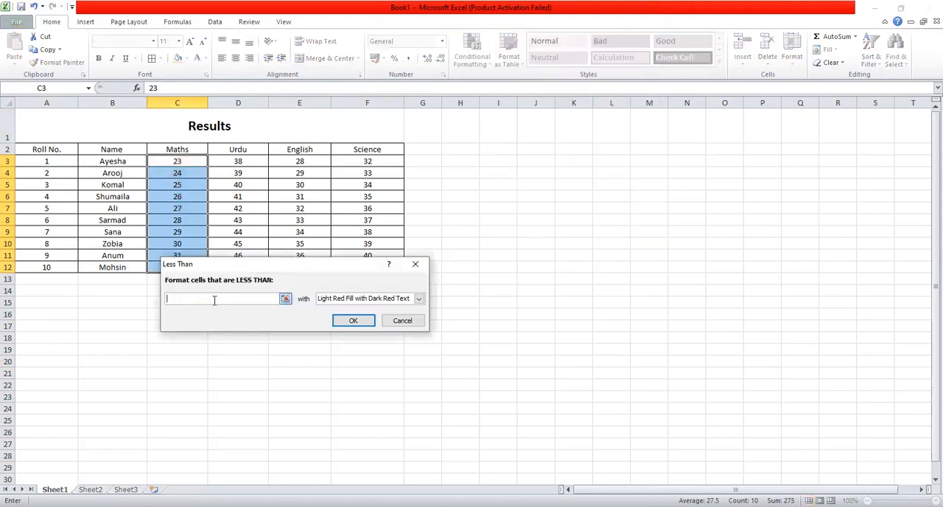
pyautogui.write('5')
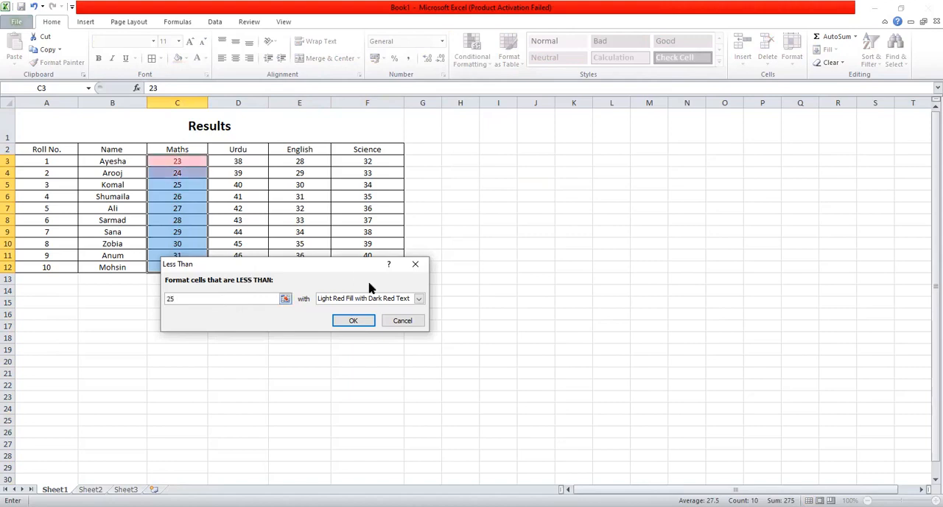
pyautogui.click(419, 299)
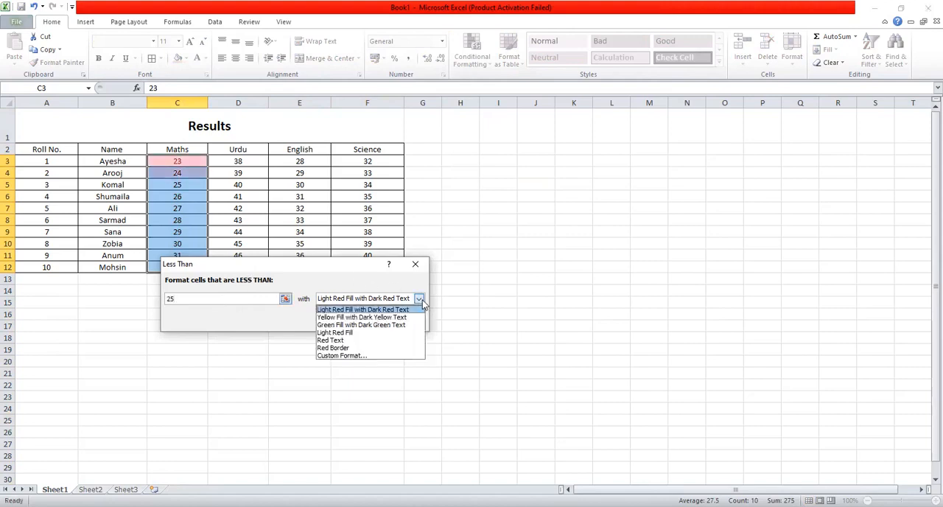
pyautogui.click(381, 308)
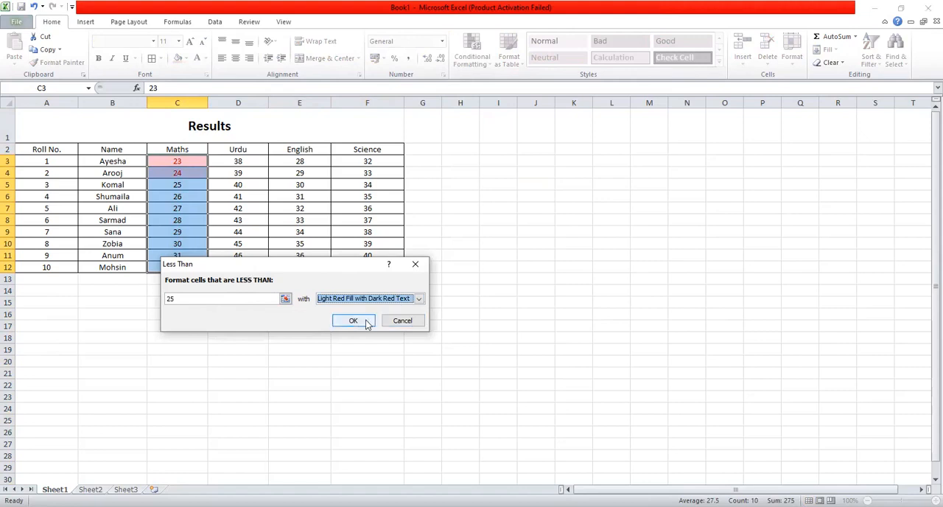
pyautogui.click(364, 322)
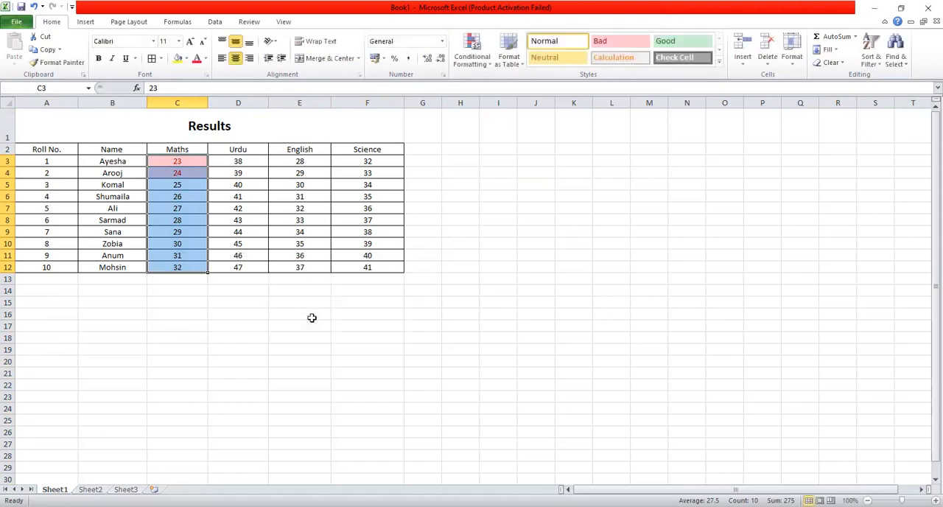
# Undo the Less Than highlighting on the Maths marks, leaving C3:C12 selected
pyautogui.click(311, 318)
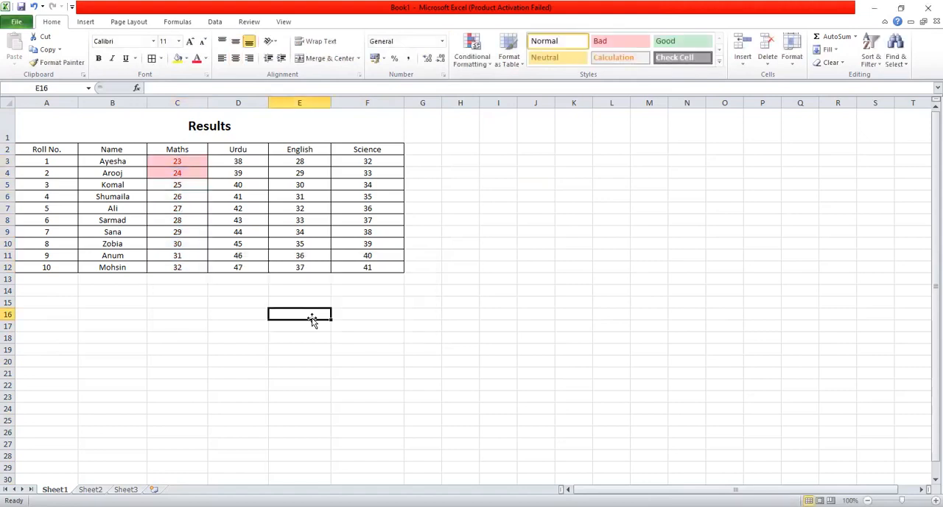
pyautogui.click(172, 161)
pyautogui.hotkey('ctrl', 'shift', 'Down')
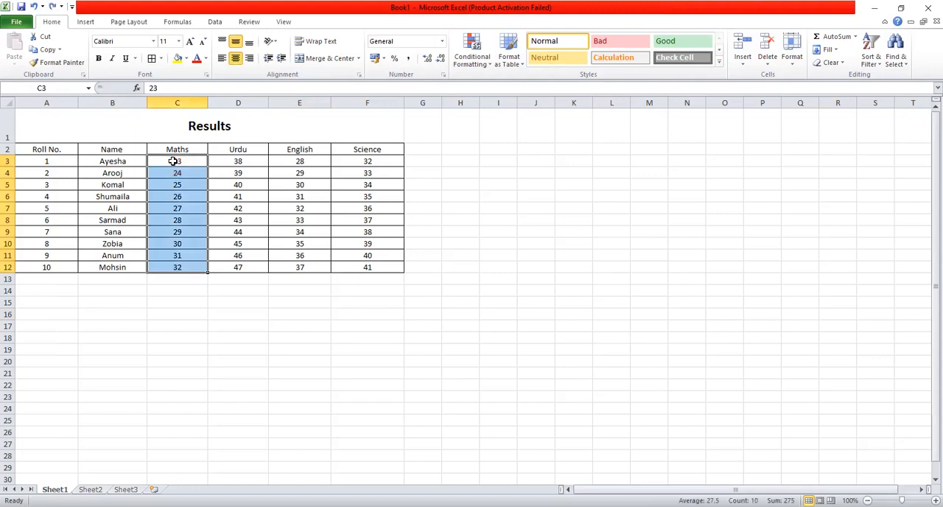
# Add a Between rule to the Maths marks C3:C12 that formats values from 25 to 30 with Light Red Fill with Dark Red Text
pyautogui.click(468, 60)
pyautogui.moveTo(519, 82)
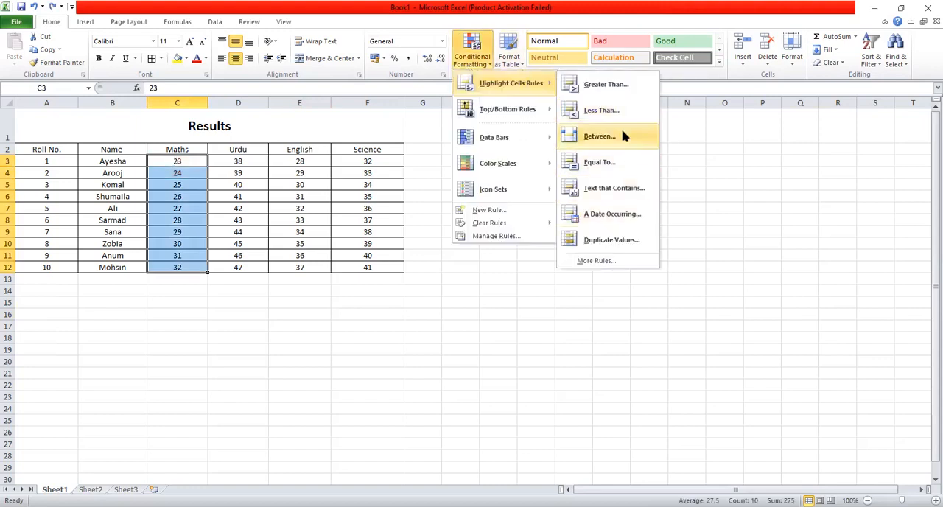
pyautogui.click(622, 137)
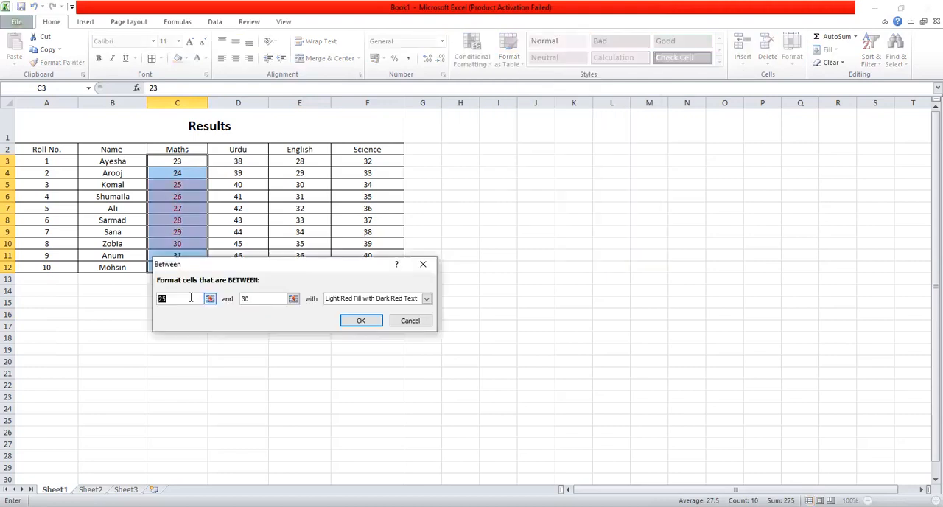
pyautogui.write('2')
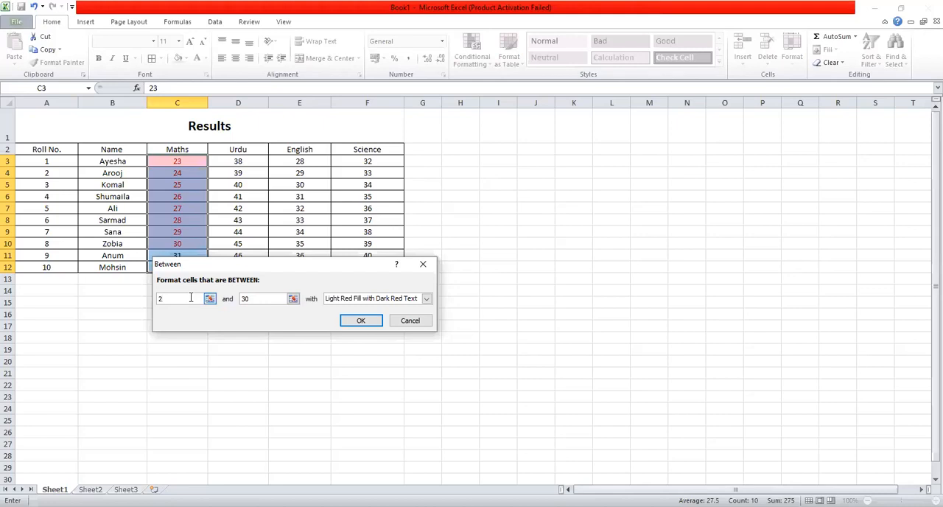
pyautogui.write('5')
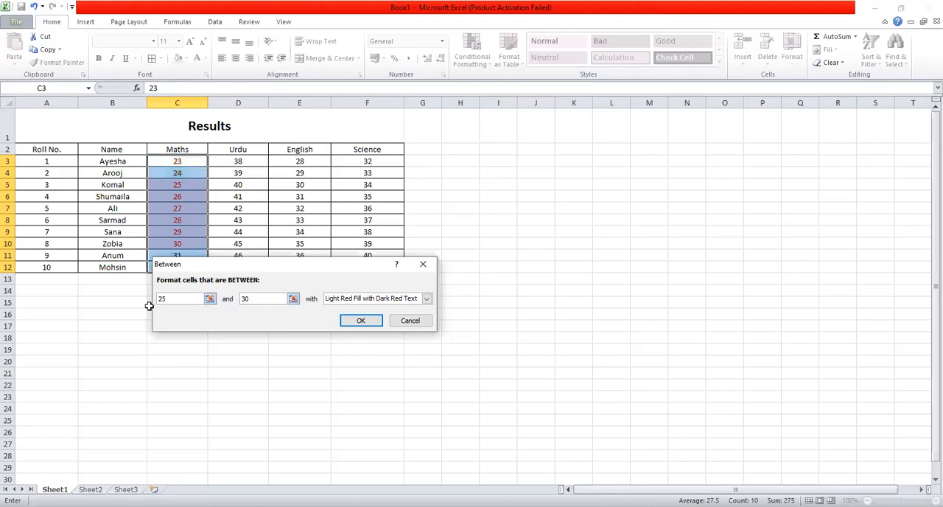
pyautogui.click(361, 319)
pyautogui.click(256, 324)
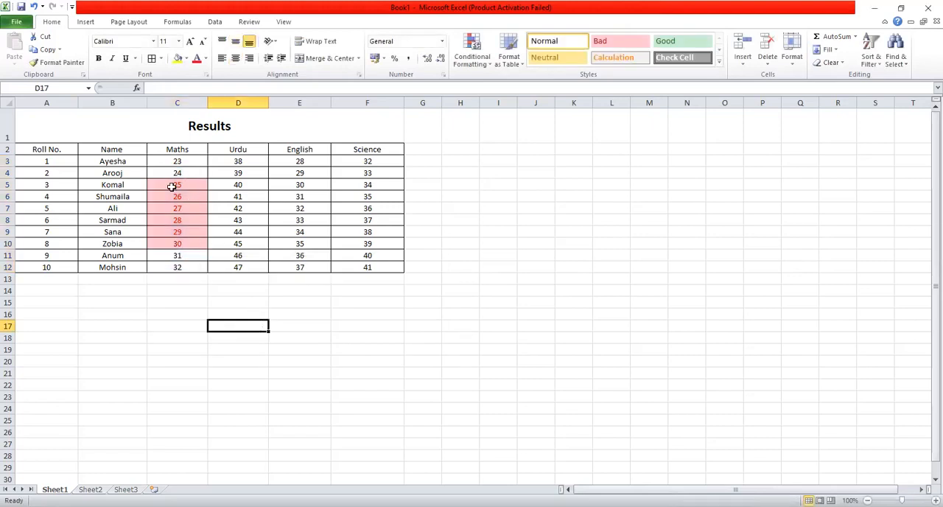
# Add a Text That Contains rule to the Maths marks C3:C12 that formats cells containing 25 with Red Text
pyautogui.moveTo(179, 157); pyautogui.dragTo(185, 263)
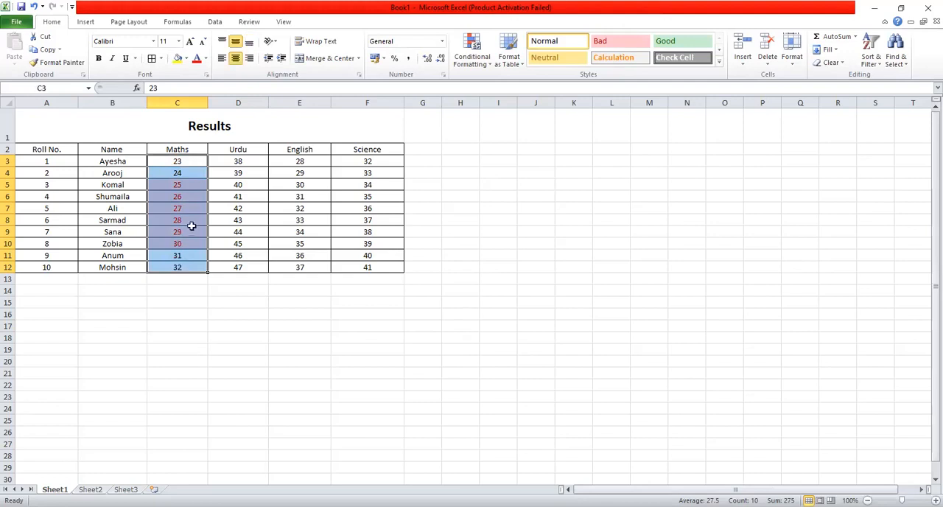
pyautogui.click(472, 59)
pyautogui.moveTo(549, 85)
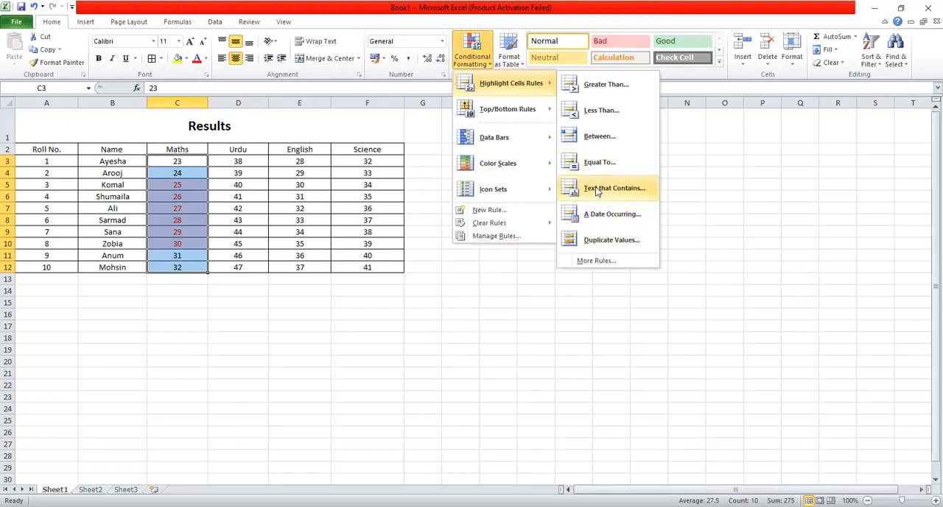
pyautogui.click(596, 190)
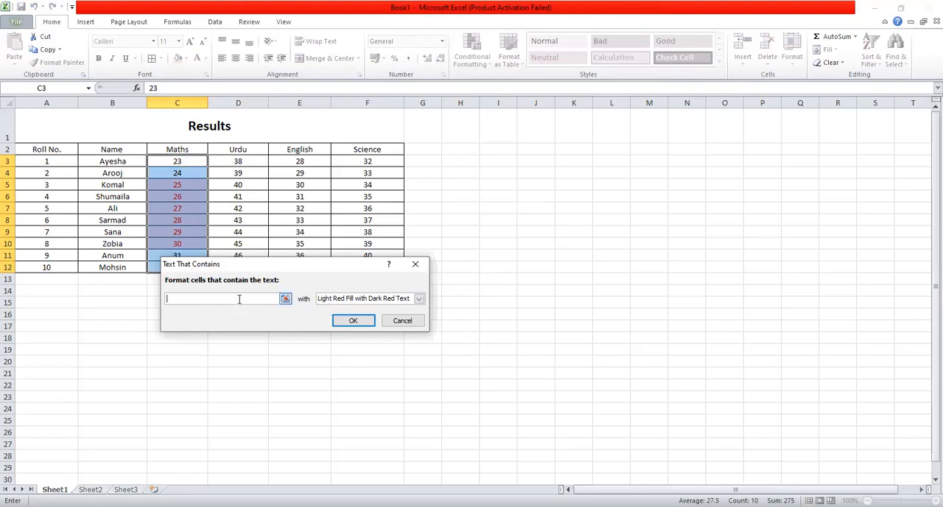
pyautogui.write('25')
pyautogui.click(417, 299)
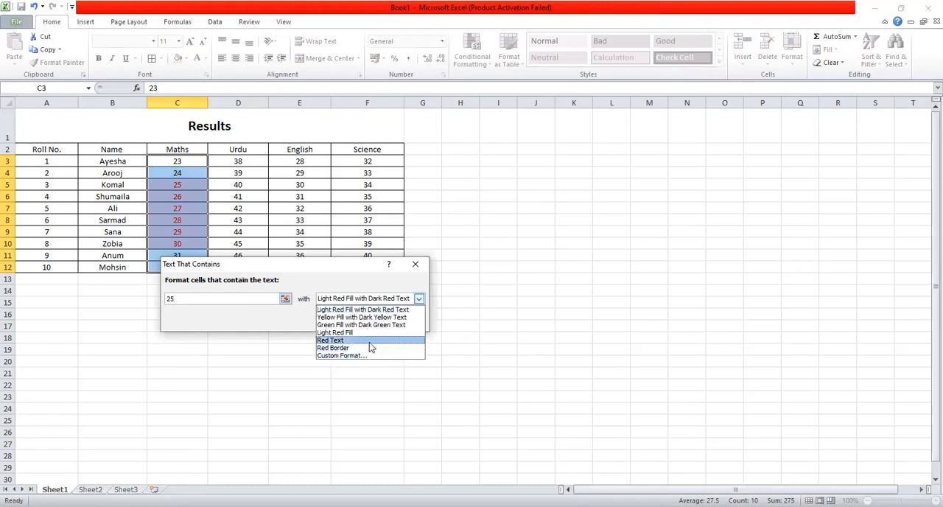
pyautogui.click(370, 343)
pyautogui.click(417, 298)
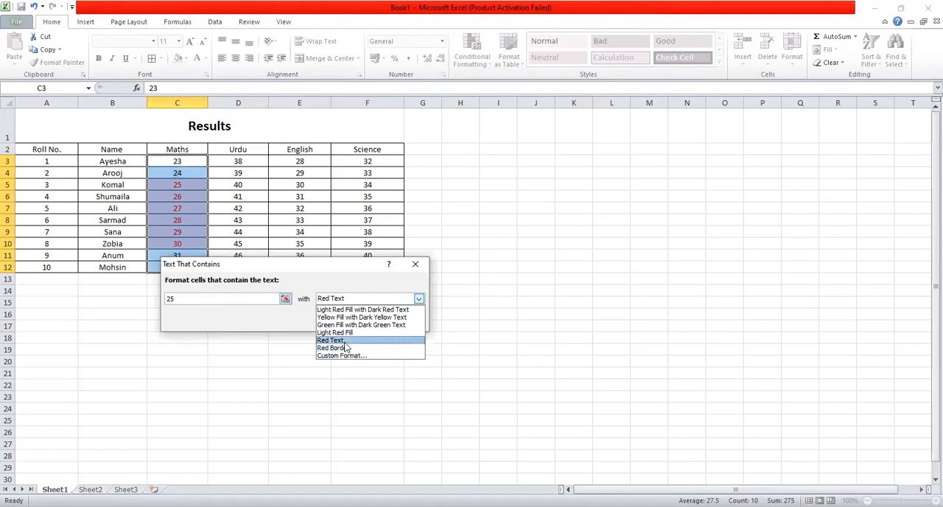
pyautogui.click(344, 341)
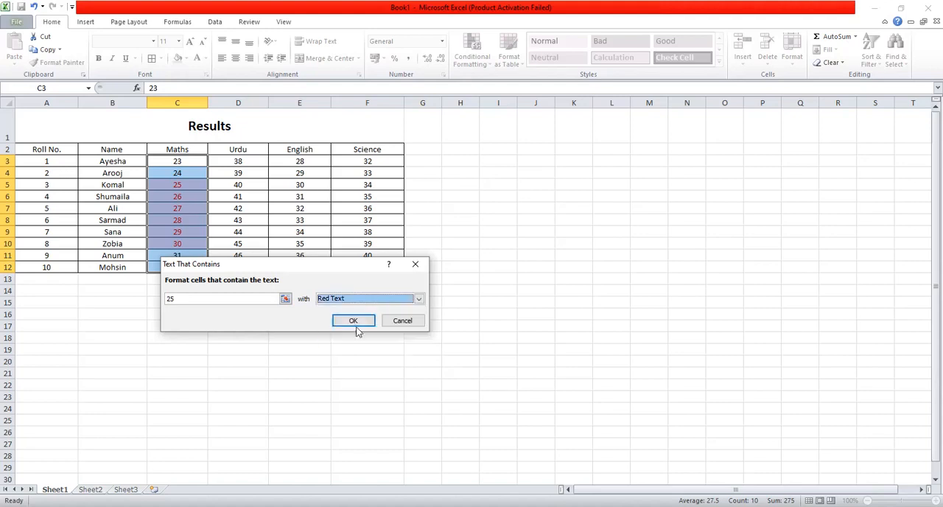
pyautogui.click(360, 323)
pyautogui.click(286, 358)
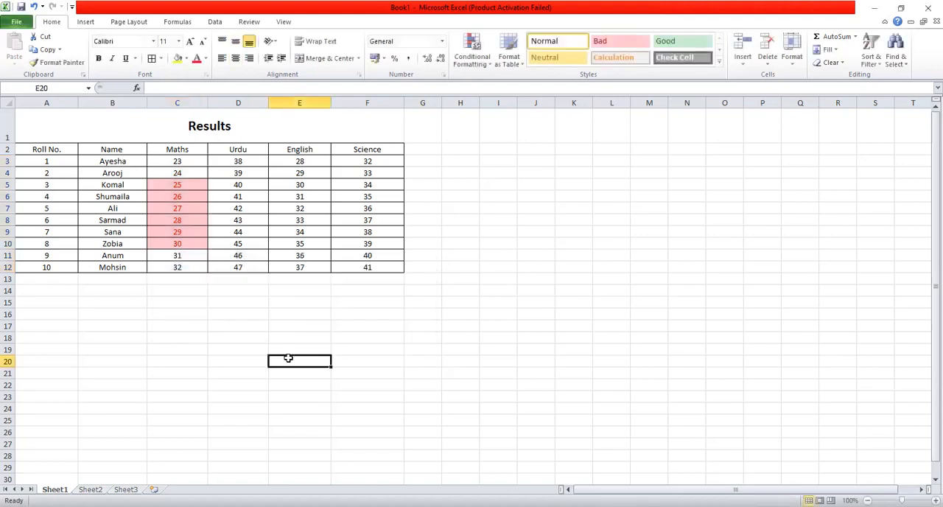
# Undo the Text That Contains and Between highlighting on the Maths marks, leaving C3:C12 selected
pyautogui.click(196, 254)
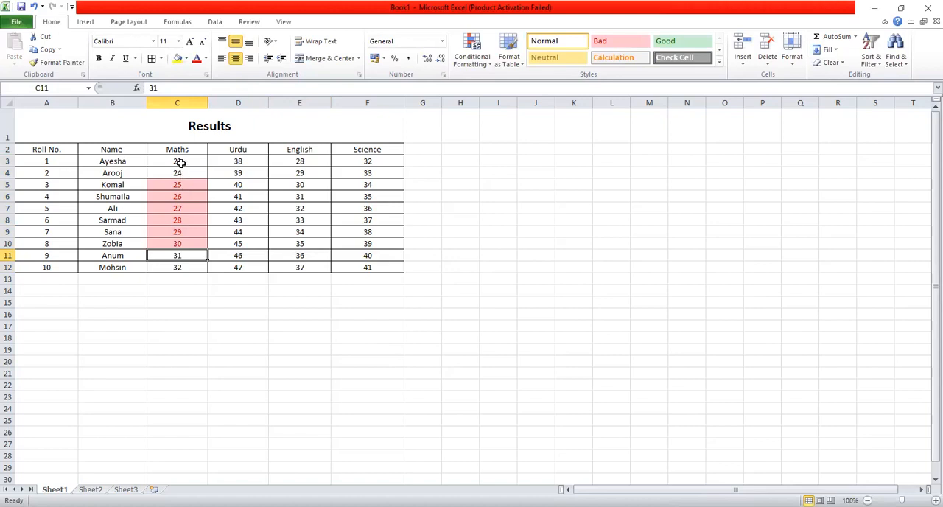
pyautogui.click(181, 162)
pyautogui.hotkey('ctrl', 'shift', 'Down')
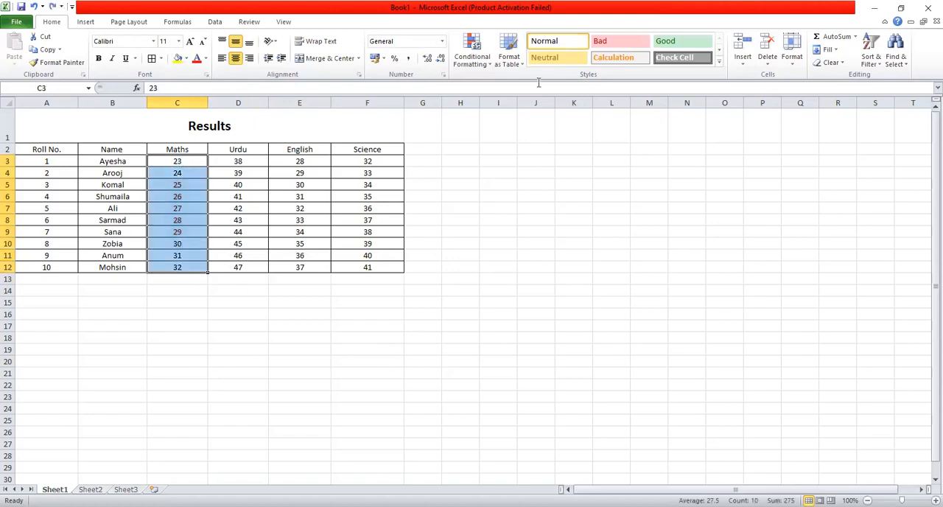
# Add a Between rule to the Maths marks C3:C12 that formats values from 25 to 30 with Red Text, and undo it
pyautogui.click(479, 64)
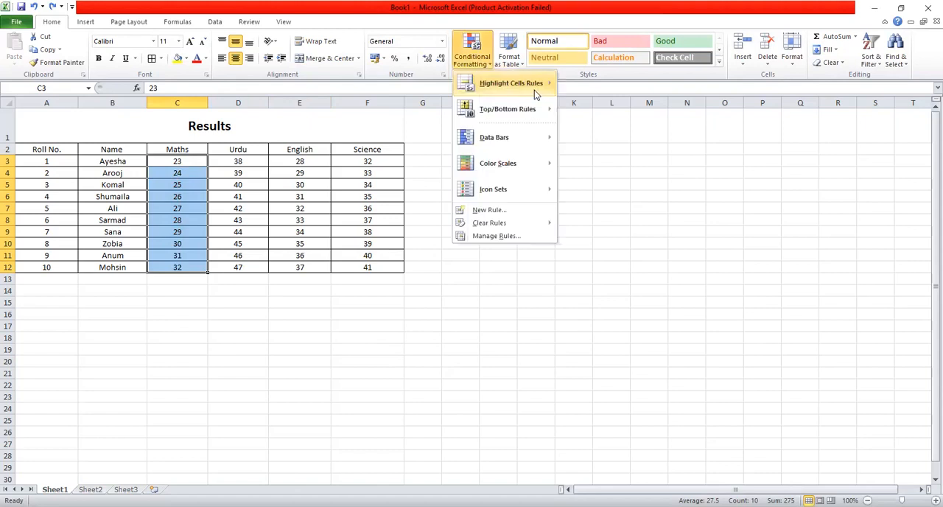
pyautogui.moveTo(534, 90)
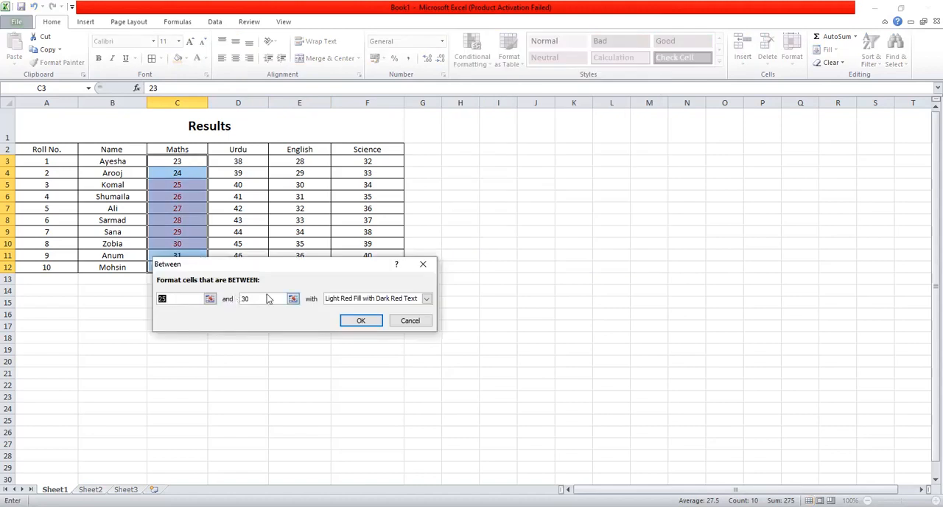
pyautogui.click(426, 298)
pyautogui.click(347, 338)
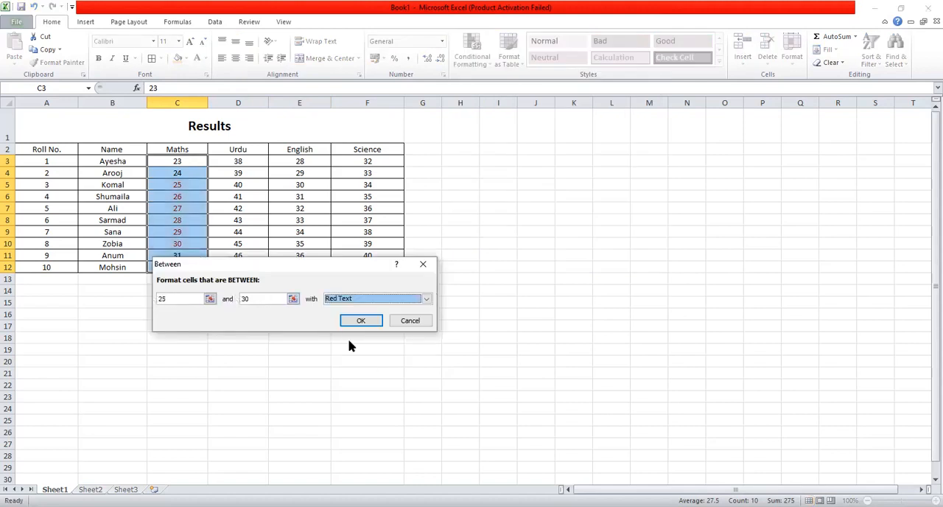
pyautogui.click(371, 322)
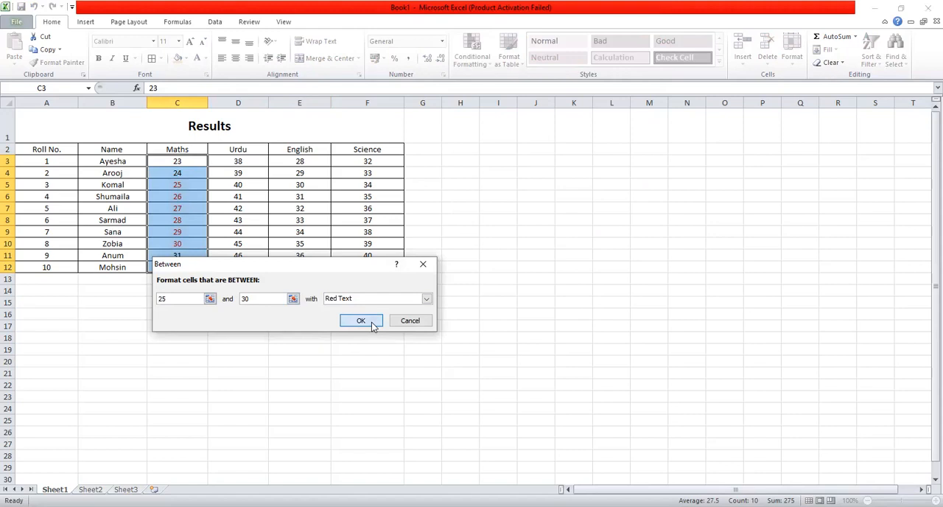
pyautogui.click(259, 309)
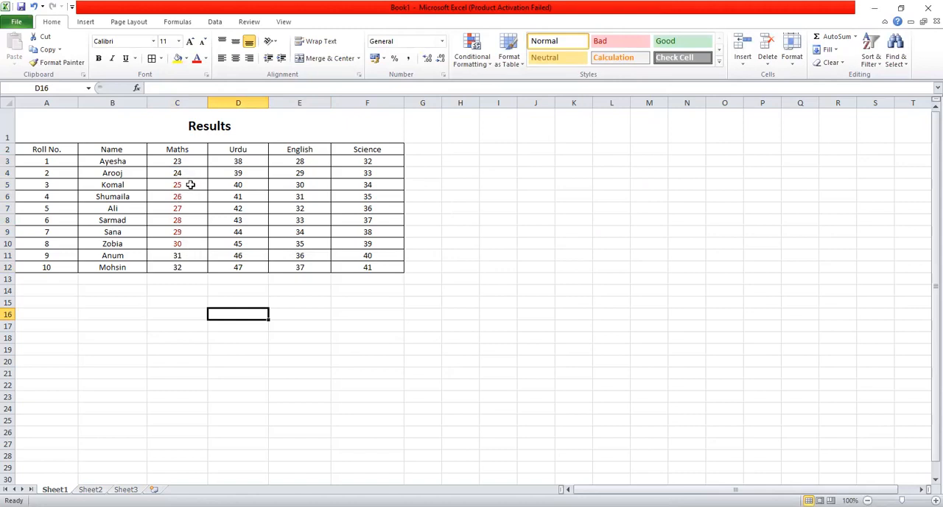
pyautogui.hotkey('ctrl', 'z')
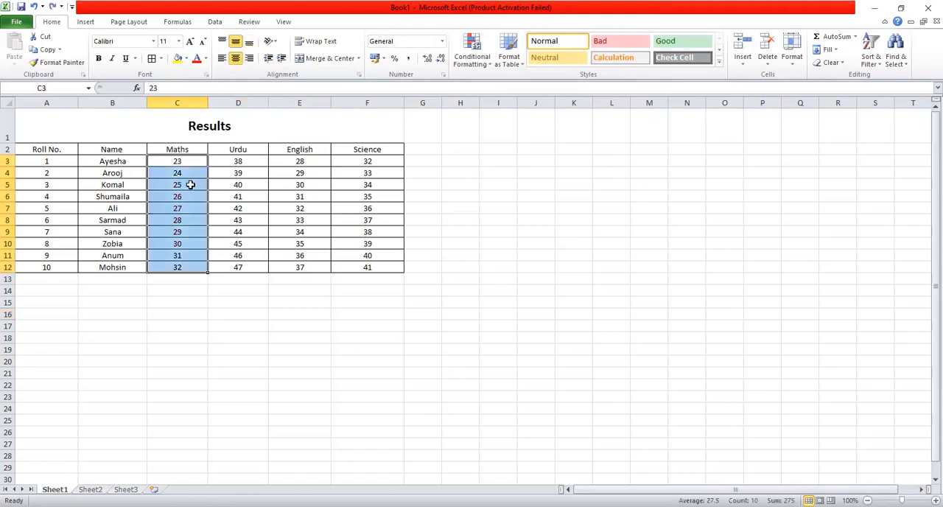
# Start a Top 10 Items rule on the Maths marks C3:C12 and set the number of top-ranked cells to 5
pyautogui.click(492, 62)
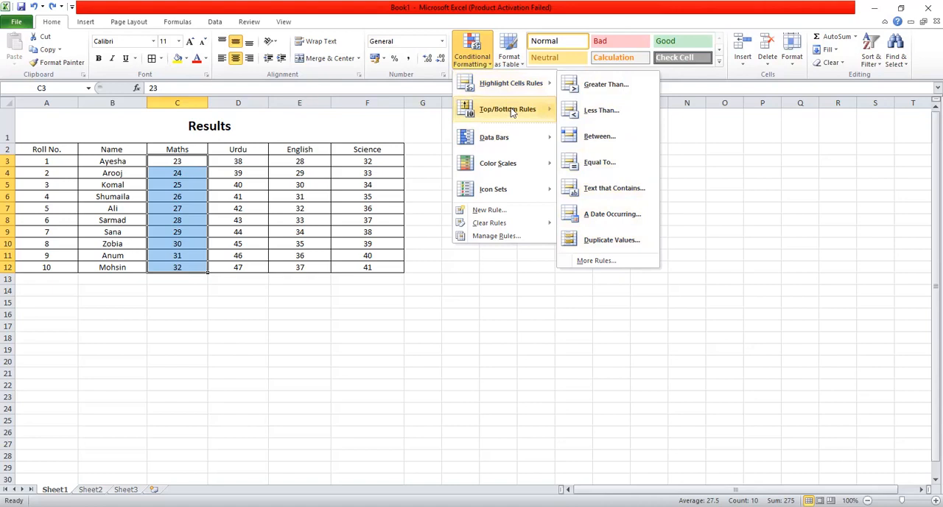
pyautogui.moveTo(546, 111)
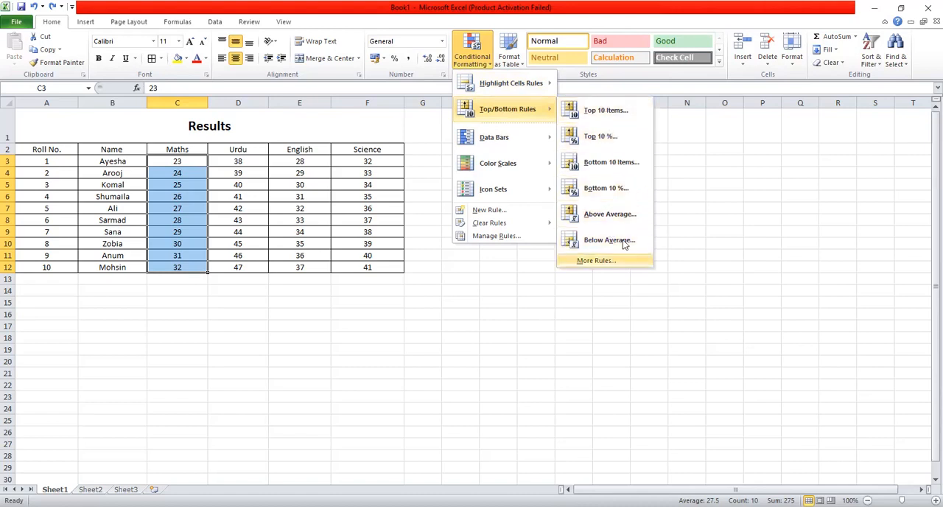
pyautogui.click(592, 114)
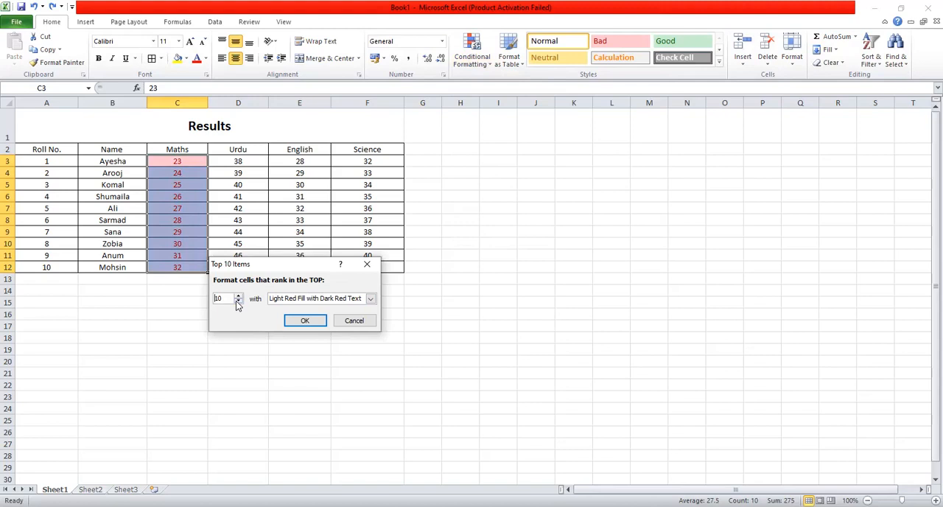
pyautogui.click(237, 302)
pyautogui.click(237, 302)
pyautogui.click(238, 302)
pyautogui.click(237, 302)
pyautogui.click(237, 302)
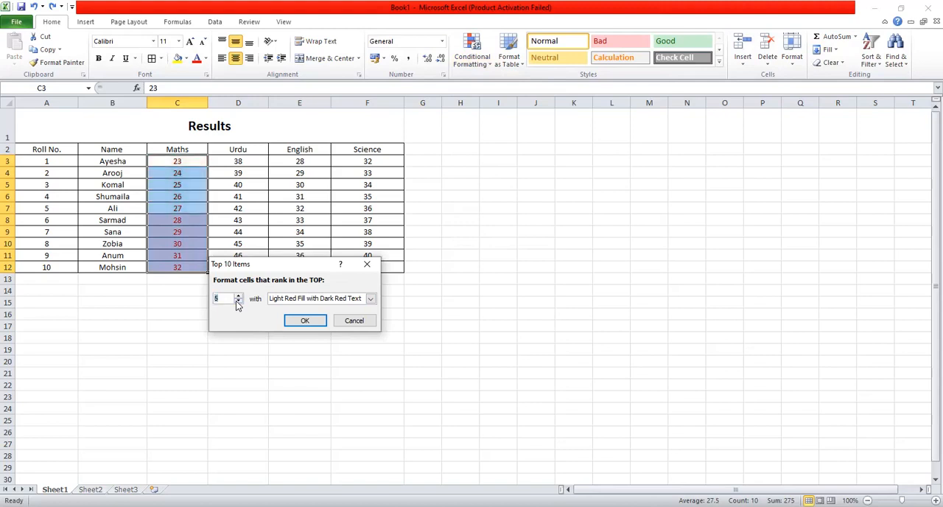
pyautogui.click(238, 302)
pyautogui.click(237, 302)
pyautogui.click(236, 302)
pyautogui.click(236, 301)
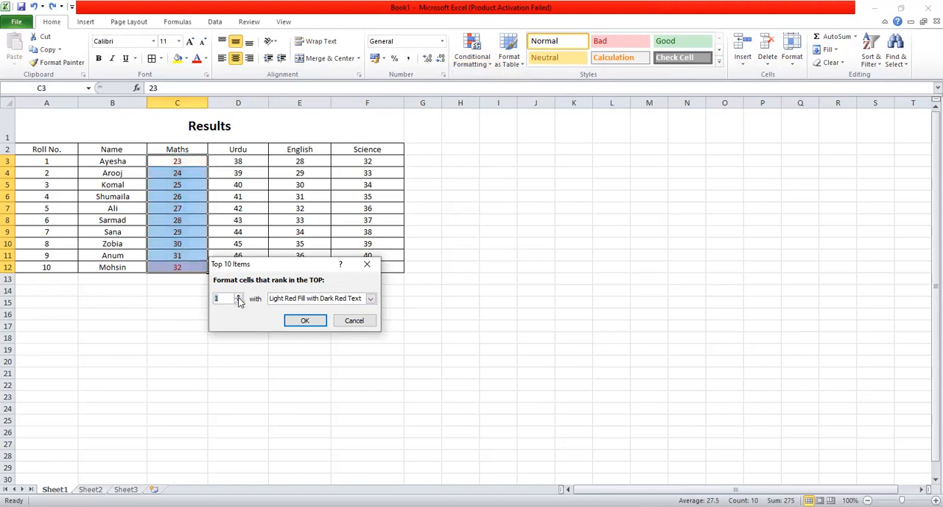
pyautogui.click(239, 296)
pyautogui.click(238, 296)
pyautogui.click(238, 296)
pyautogui.click(238, 296)
pyautogui.click(239, 296)
pyautogui.click(238, 296)
pyautogui.click(238, 296)
pyautogui.click(239, 296)
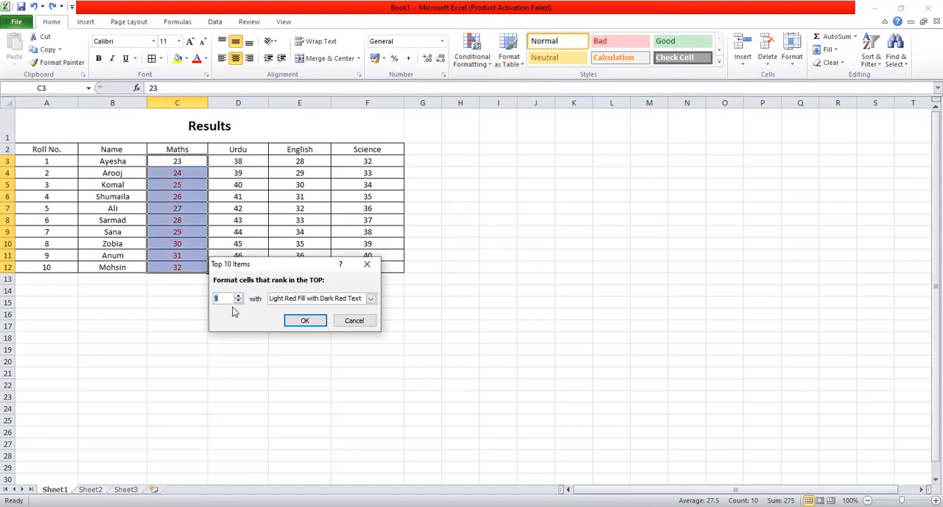
pyautogui.click(238, 301)
pyautogui.click(238, 301)
pyautogui.click(238, 301)
pyautogui.click(239, 301)
pyautogui.click(239, 301)
pyautogui.click(239, 301)
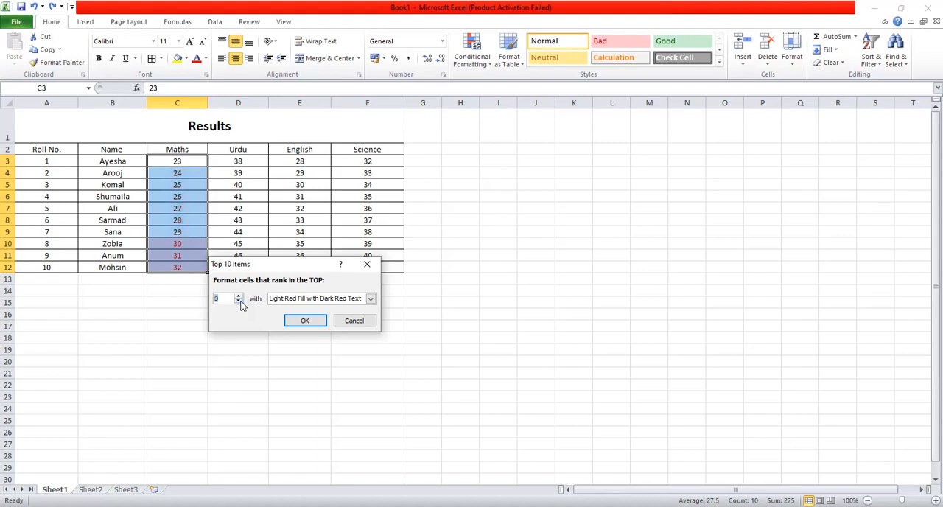
pyautogui.click(239, 301)
pyautogui.click(239, 301)
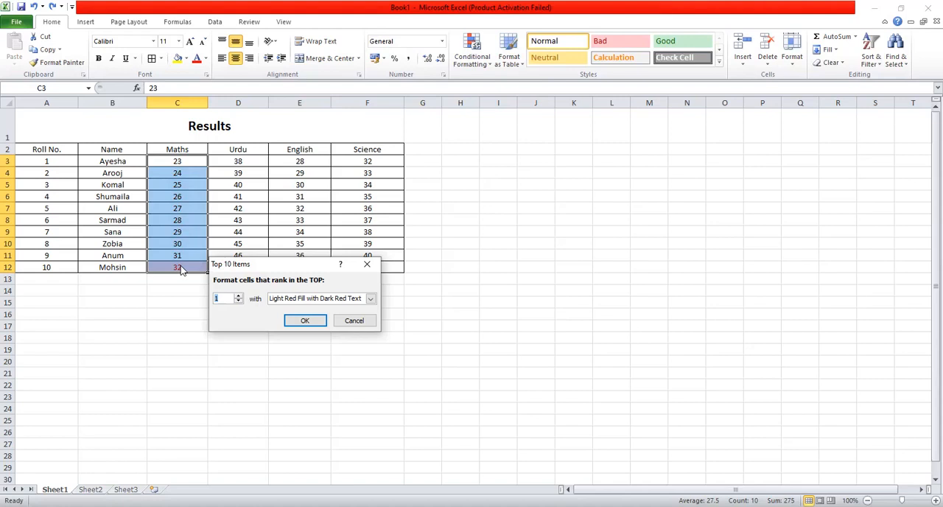
pyautogui.click(238, 296)
pyautogui.click(238, 296)
pyautogui.click(237, 296)
pyautogui.click(238, 295)
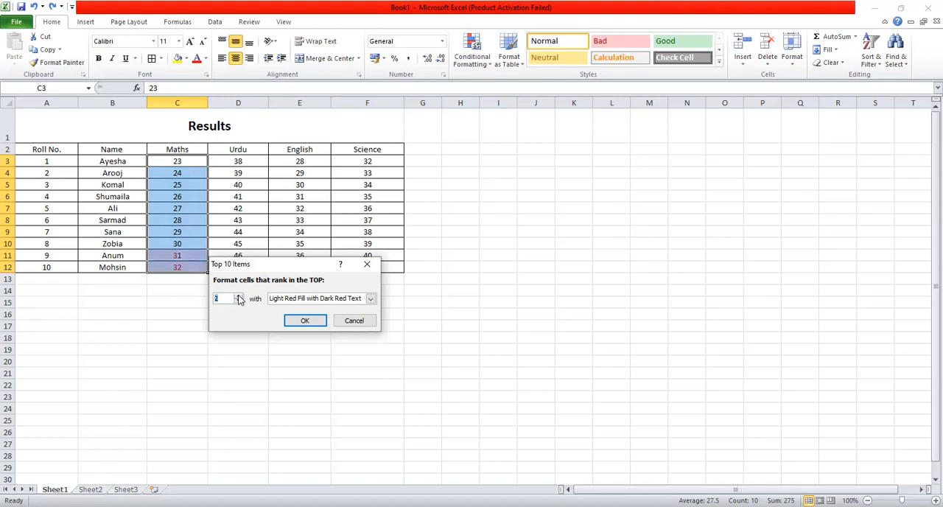
# Set the format of the Top 10 Items rule to Red Text and apply it to the Maths marks
pyautogui.click(371, 298)
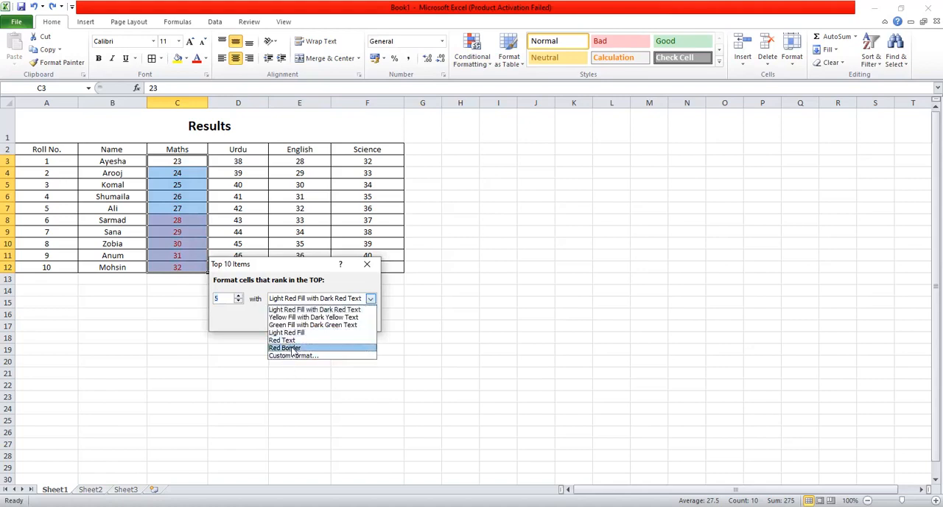
pyautogui.click(292, 349)
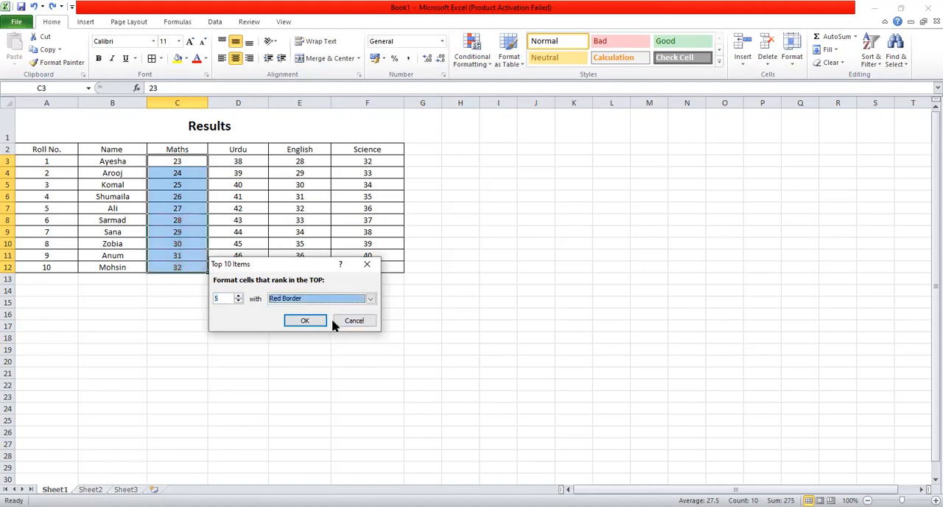
pyautogui.click(371, 298)
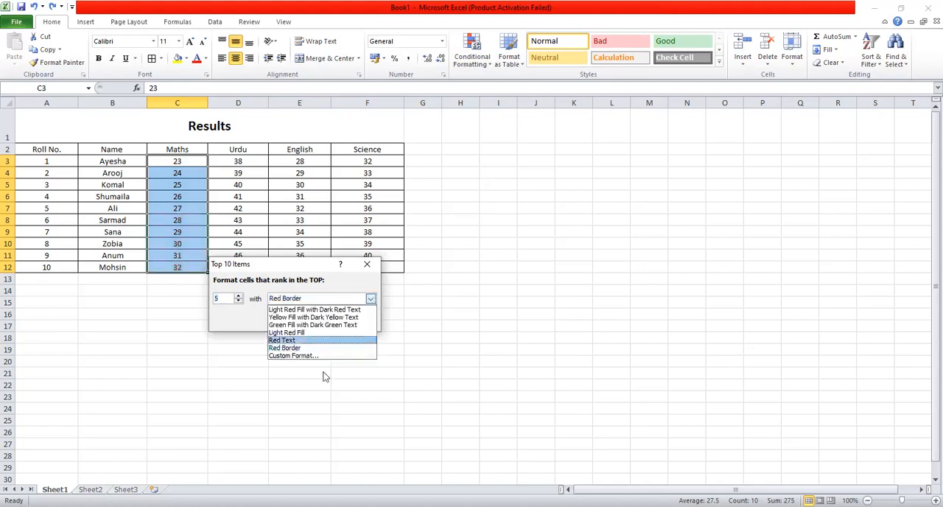
pyautogui.click(301, 342)
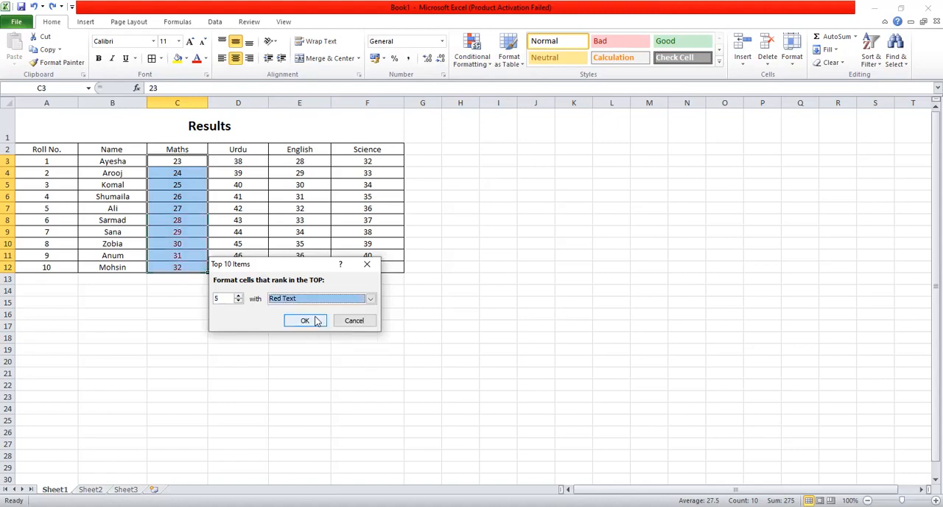
pyautogui.click(318, 320)
pyautogui.click(167, 330)
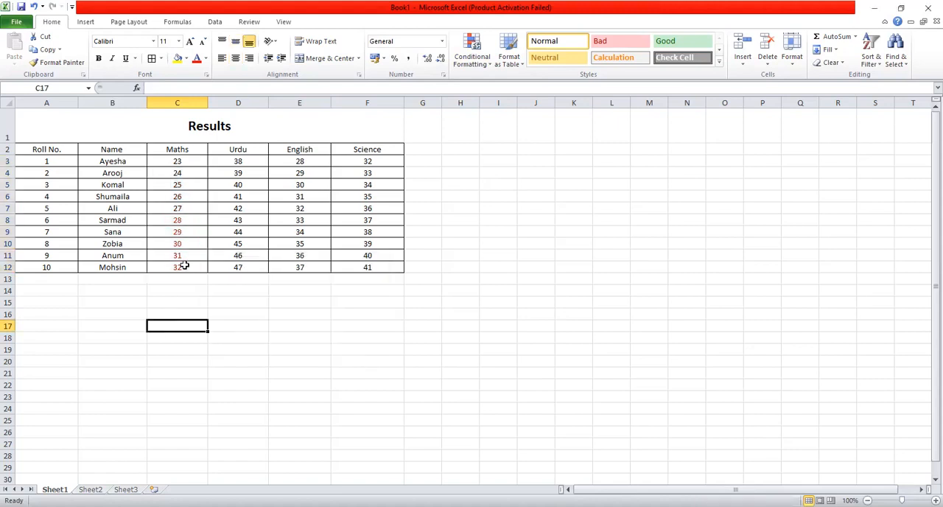
# Add an Above Average rule with Light Red Fill with Dark Red Text to the Maths marks C3:C12, and undo it
pyautogui.moveTo(194, 157); pyautogui.dragTo(178, 267)
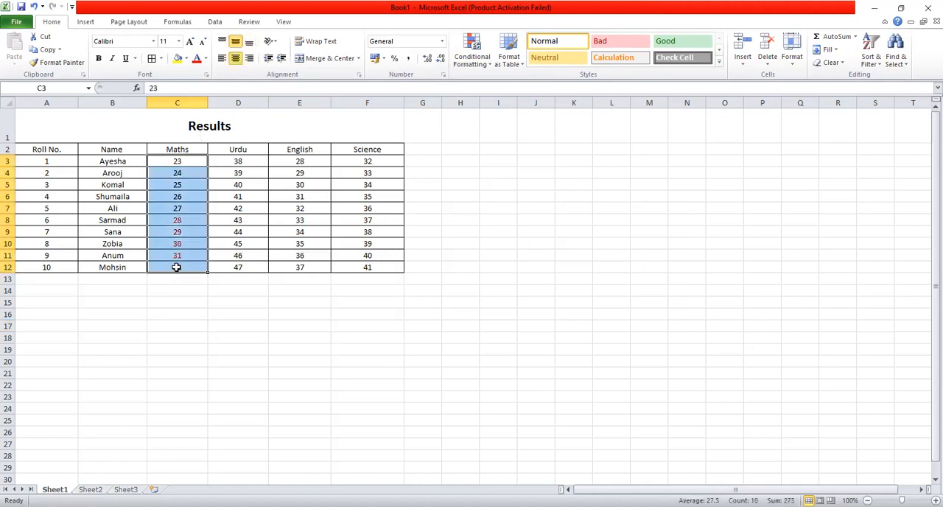
pyautogui.click(471, 60)
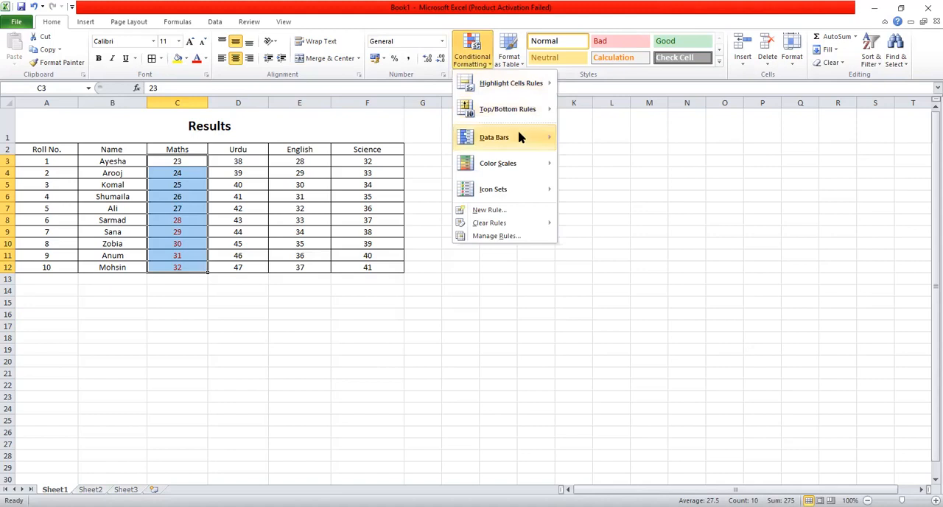
pyautogui.moveTo(526, 117)
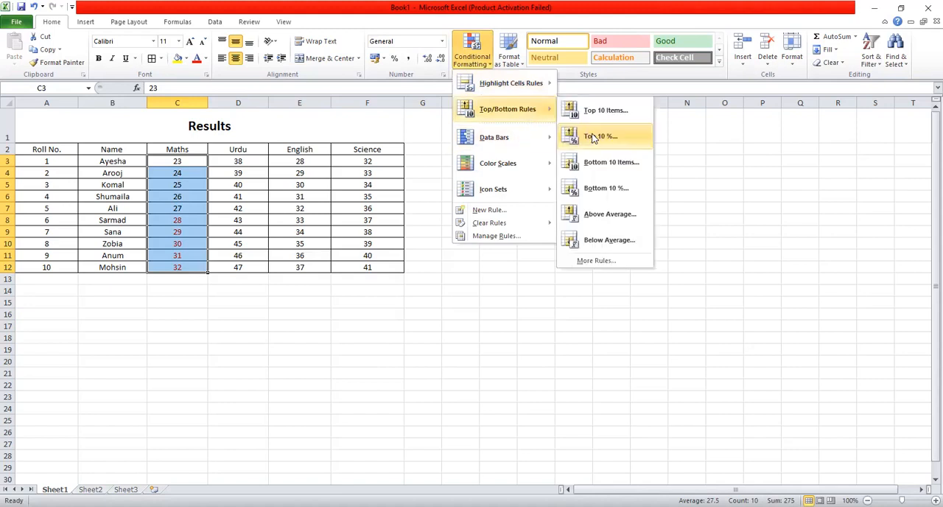
pyautogui.click(624, 223)
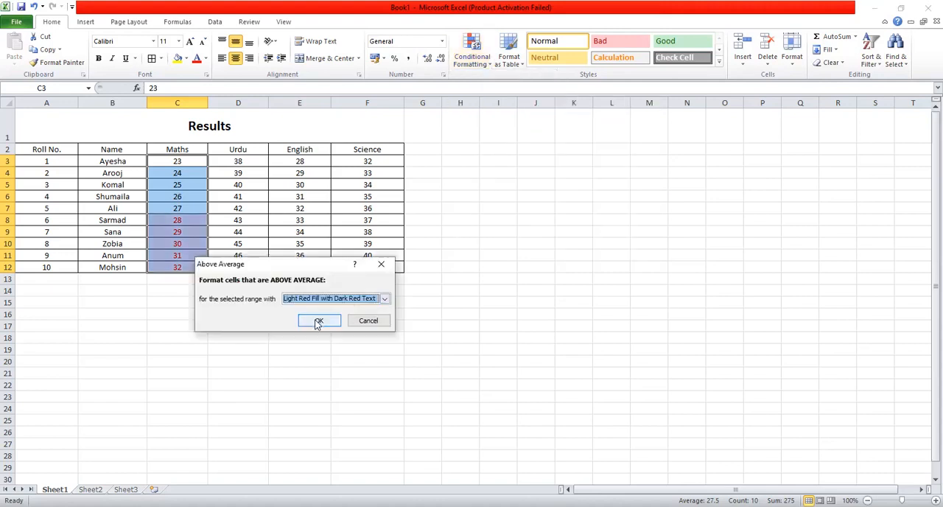
pyautogui.click(317, 322)
pyautogui.click(401, 299)
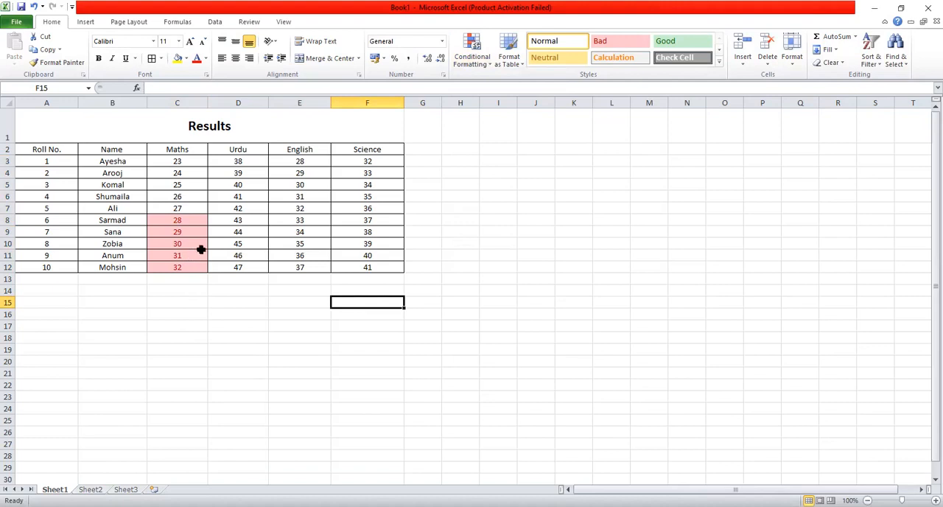
pyautogui.hotkey('ctrl', 'z')
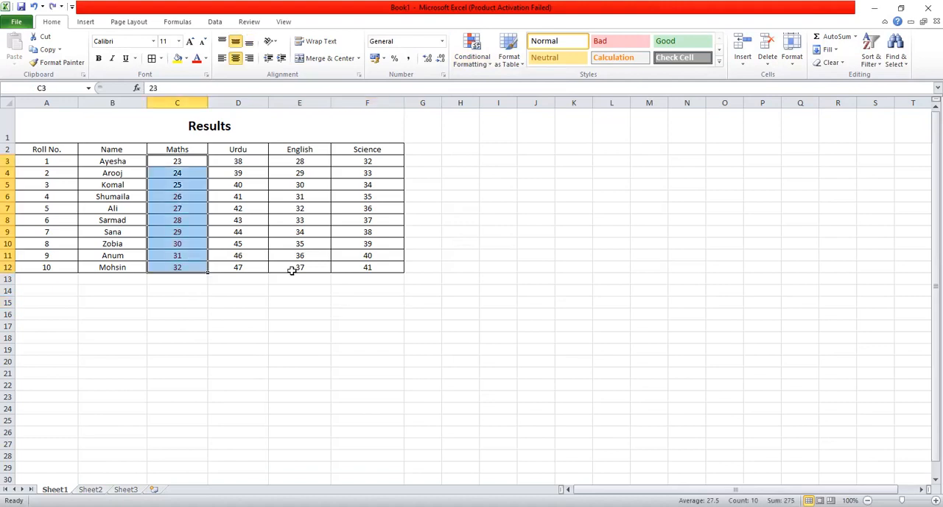
# Format the results range A2:F12 as a table with headers, using the red style in the first Medium row
pyautogui.click(355, 310)
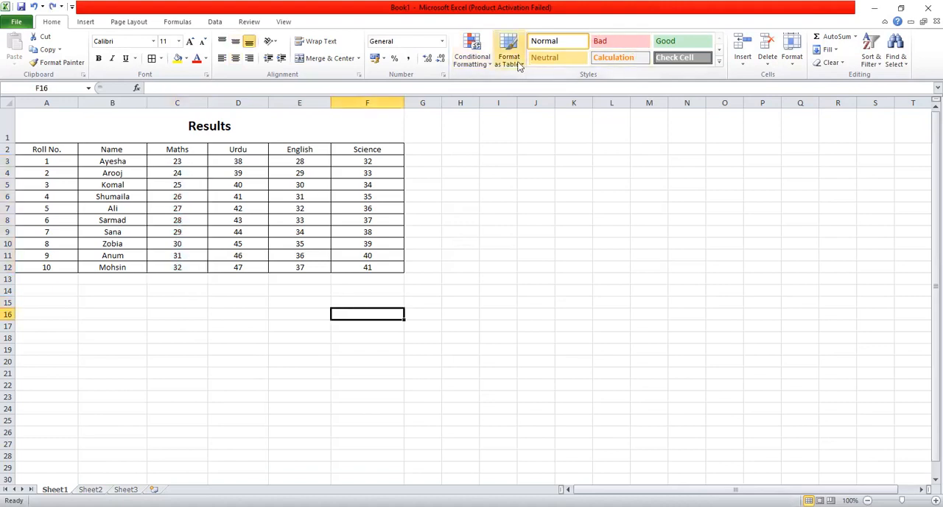
pyautogui.moveTo(54, 149); pyautogui.dragTo(361, 266)
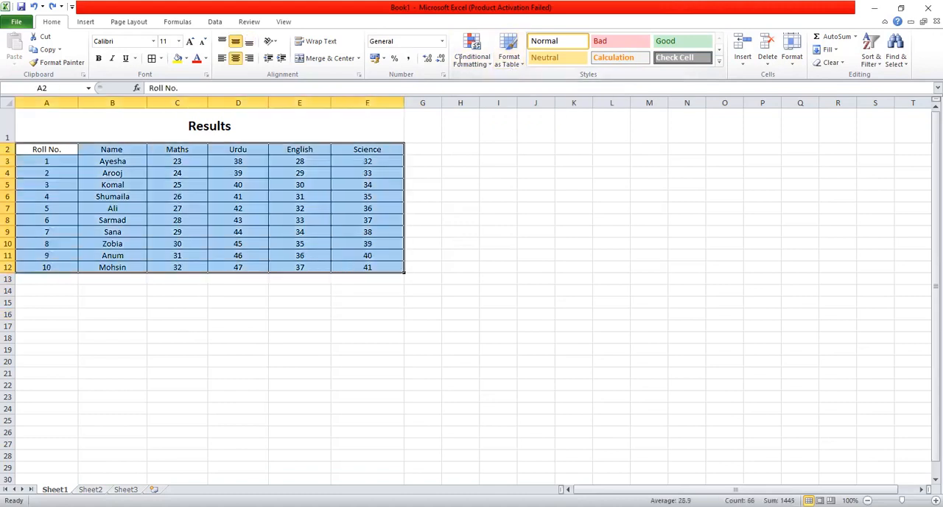
pyautogui.click(520, 65)
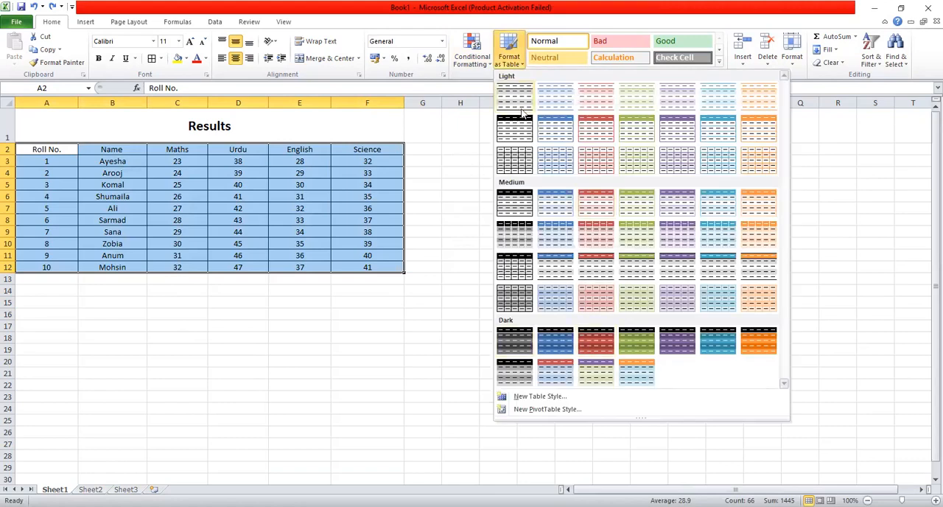
pyautogui.click(592, 212)
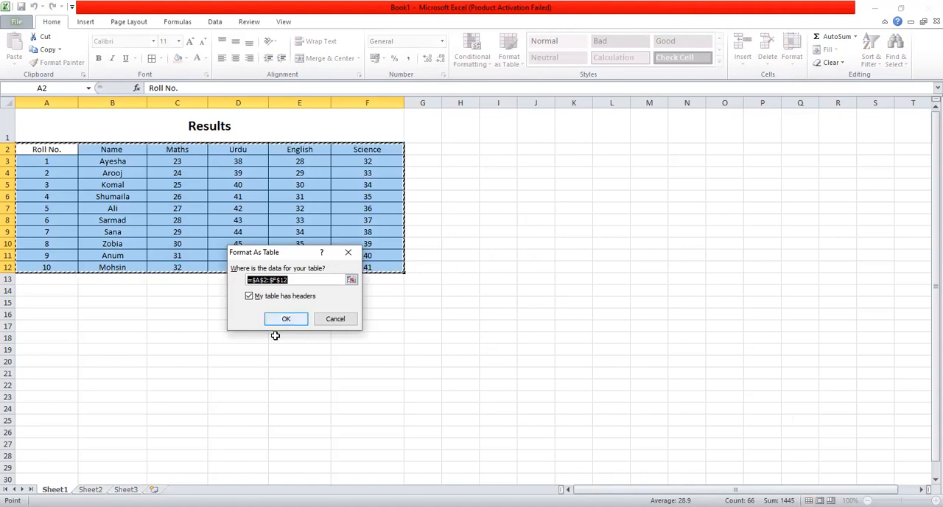
pyautogui.click(249, 296)
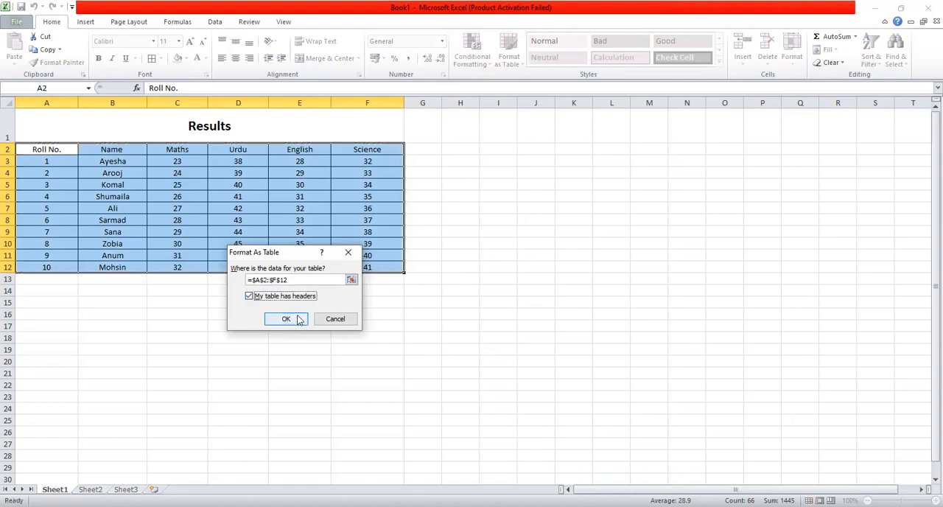
pyautogui.click(249, 296)
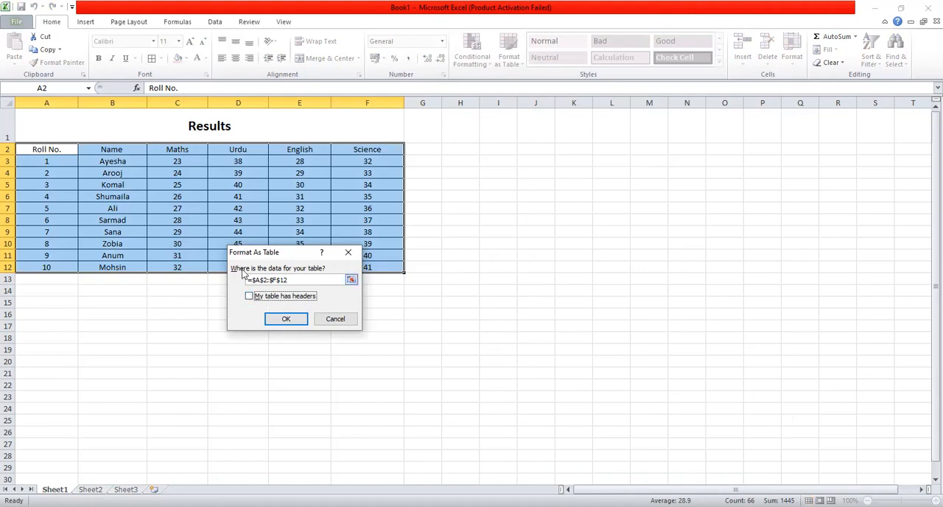
pyautogui.click(249, 296)
pyautogui.click(296, 320)
pyautogui.click(246, 312)
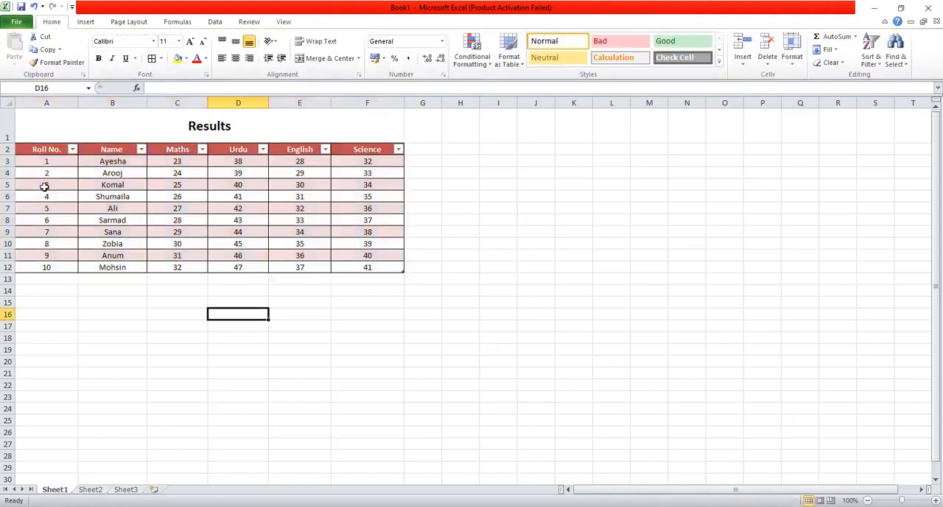
# Sort the results table by Roll No. from smallest to largest
pyautogui.click(73, 150)
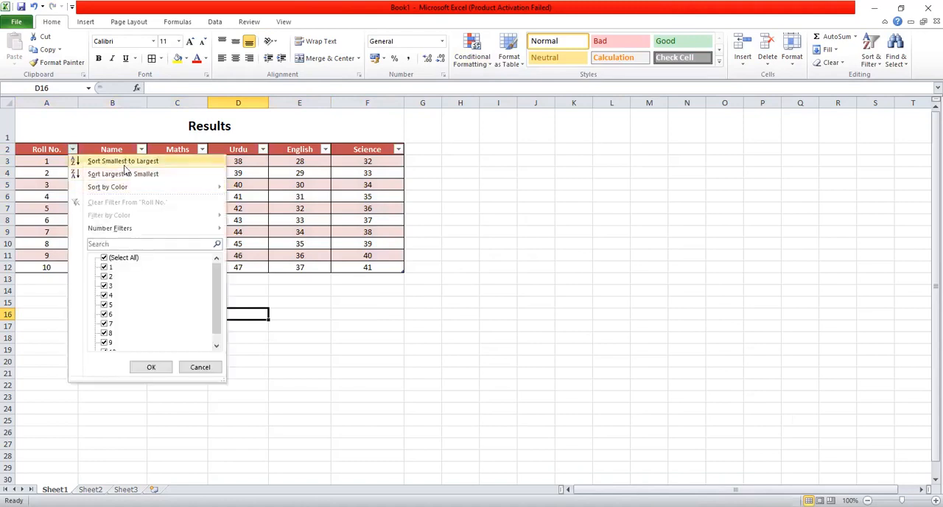
pyautogui.click(74, 151)
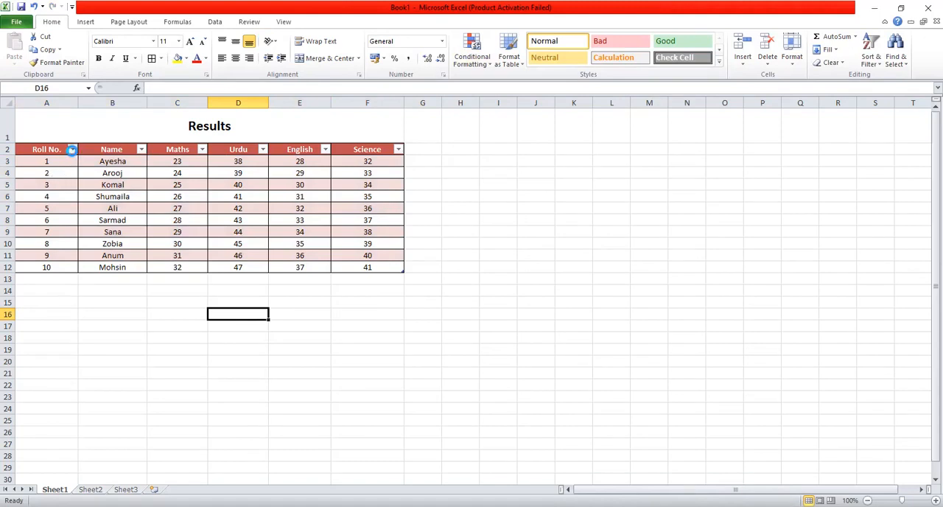
pyautogui.click(72, 150)
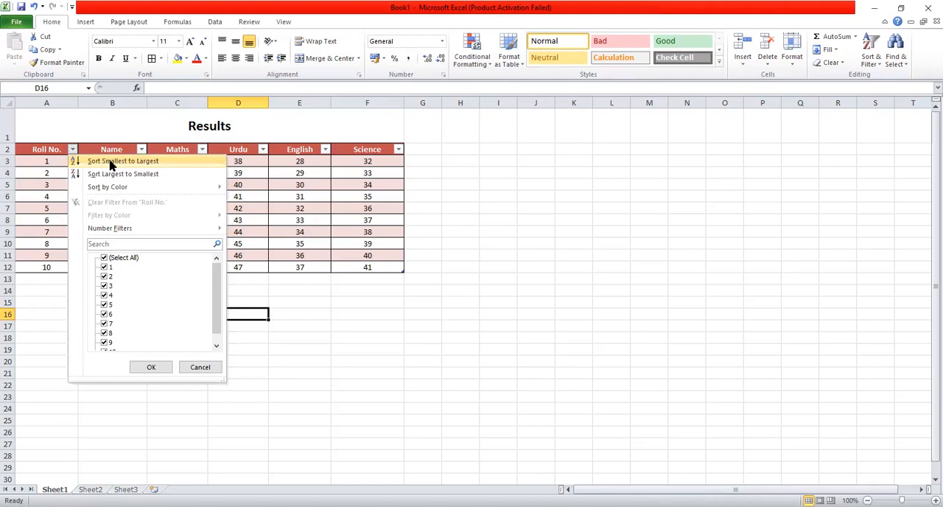
pyautogui.click(112, 161)
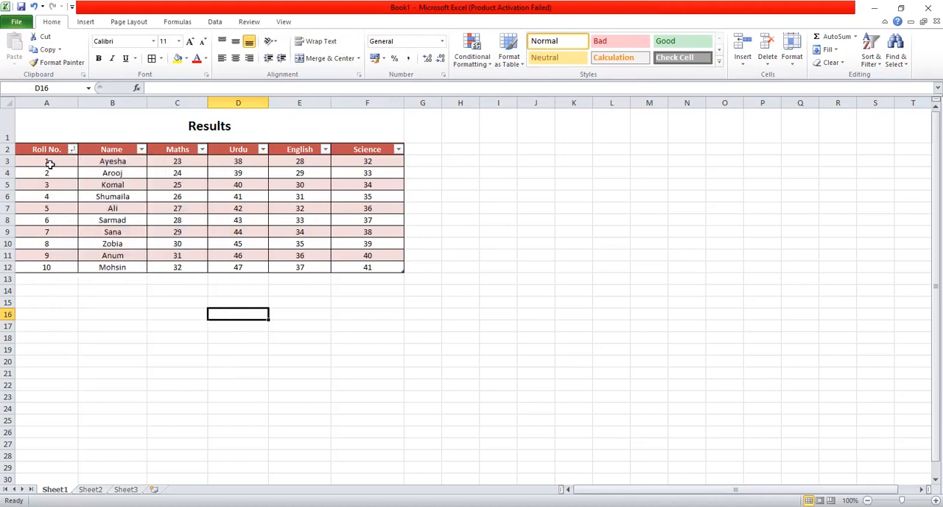
# Sort the table by Roll No. from largest to smallest, and return it to smallest-to-largest order
pyautogui.click(72, 150)
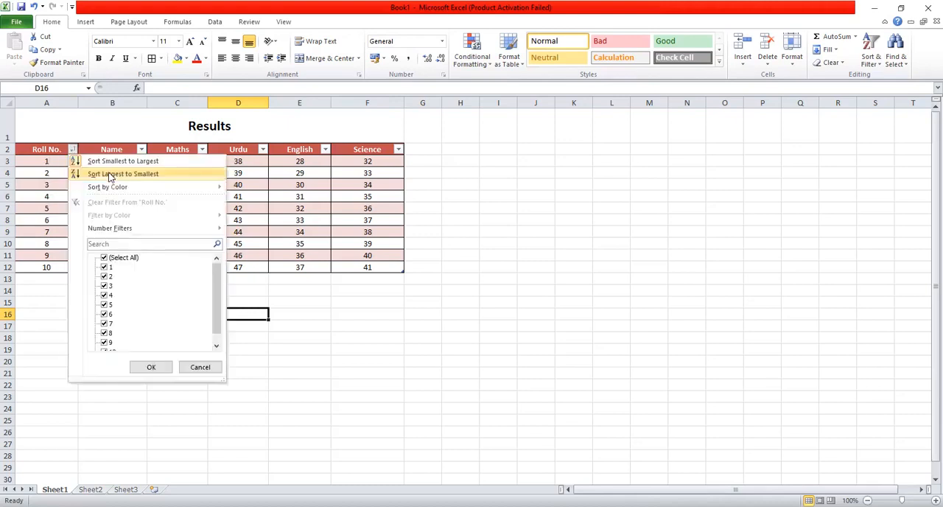
pyautogui.click(109, 174)
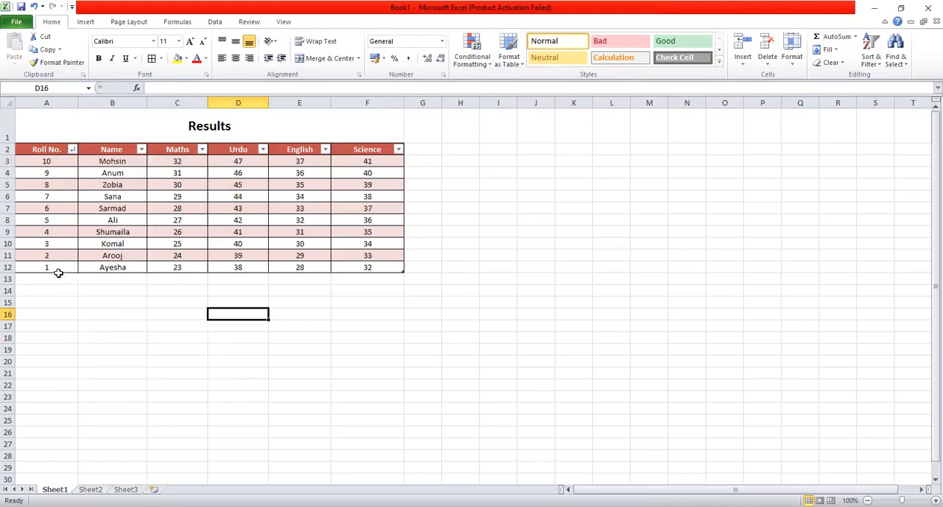
pyautogui.click(72, 150)
pyautogui.moveTo(103, 193)
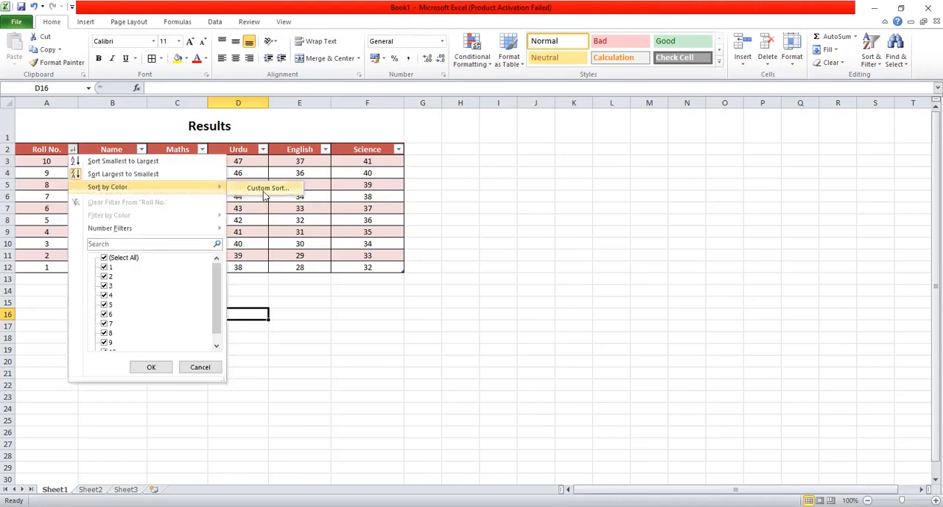
pyautogui.click(109, 160)
pyautogui.click(105, 325)
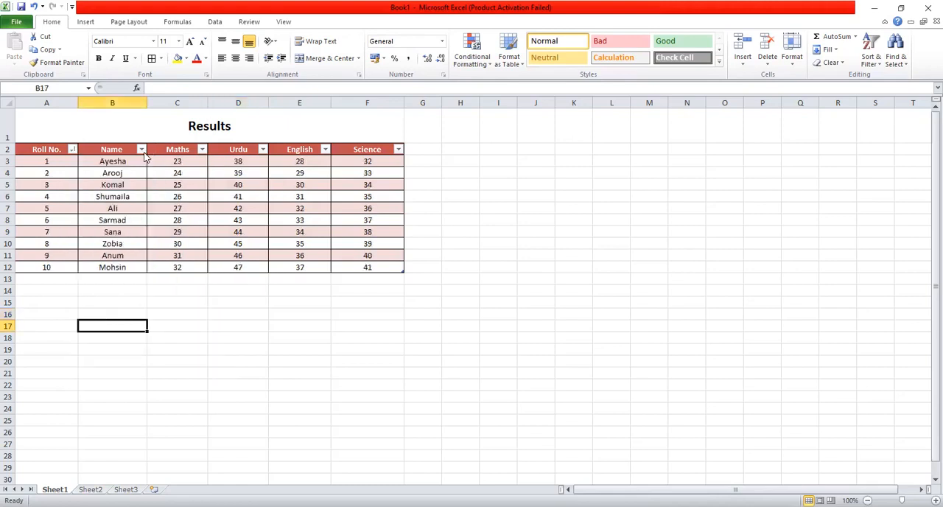
# Sort the results table by Name from A to Z, and reverse the order to Z to A
pyautogui.click(140, 149)
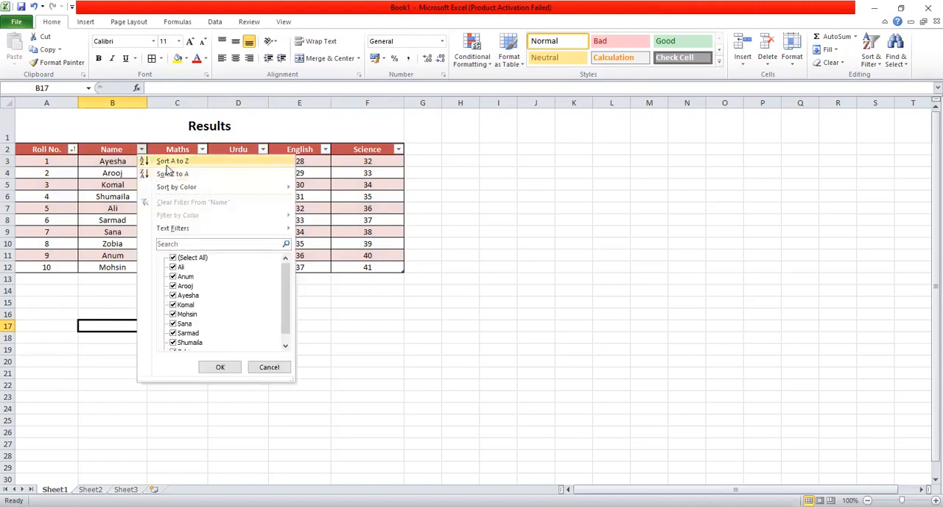
pyautogui.click(165, 161)
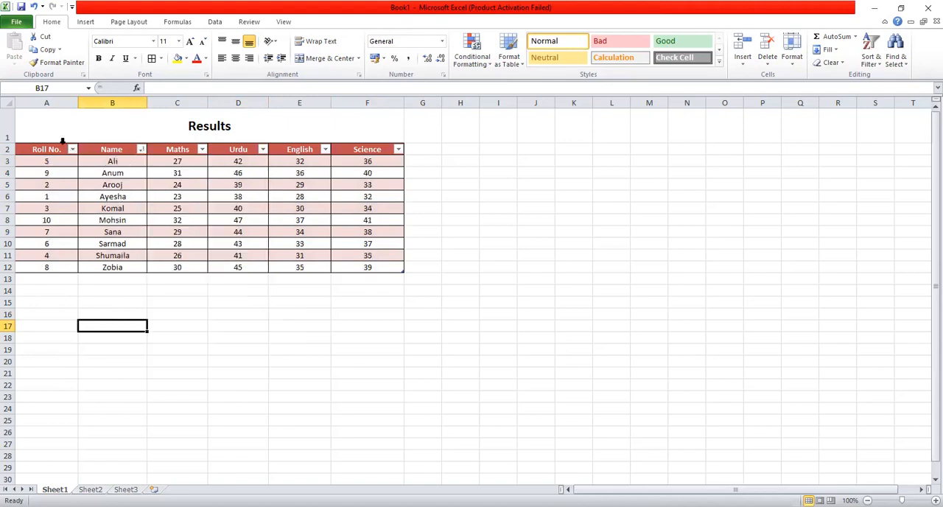
pyautogui.click(140, 150)
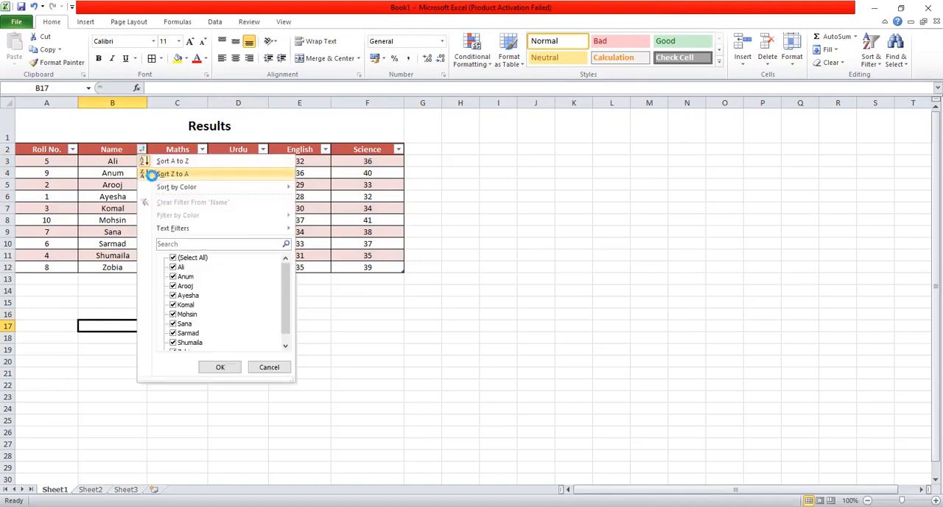
pyautogui.click(148, 174)
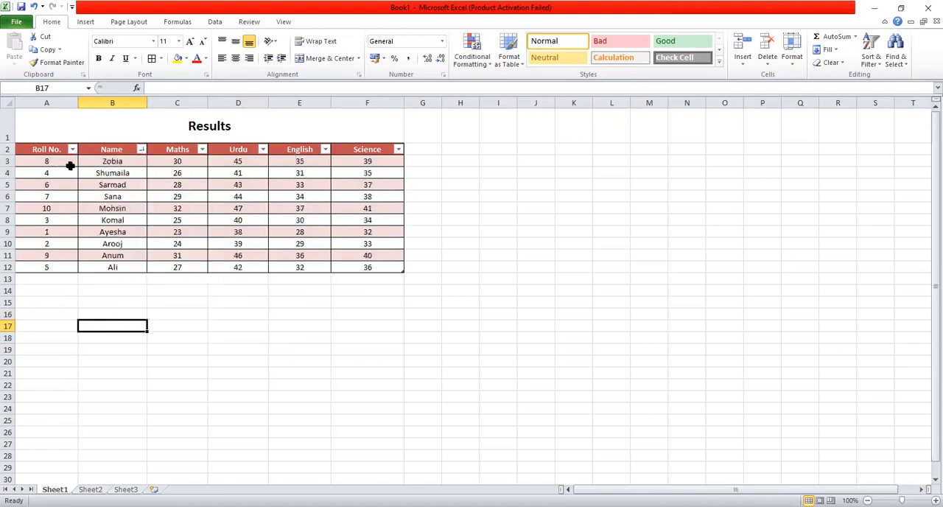
# Restore the ascending order of the table by sorting Roll No. from smallest to largest
pyautogui.click(72, 150)
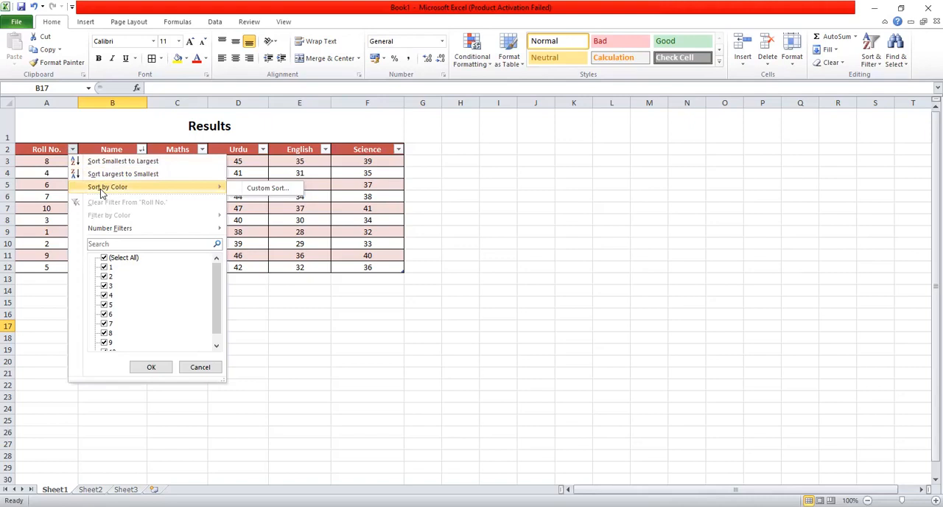
pyautogui.click(264, 259)
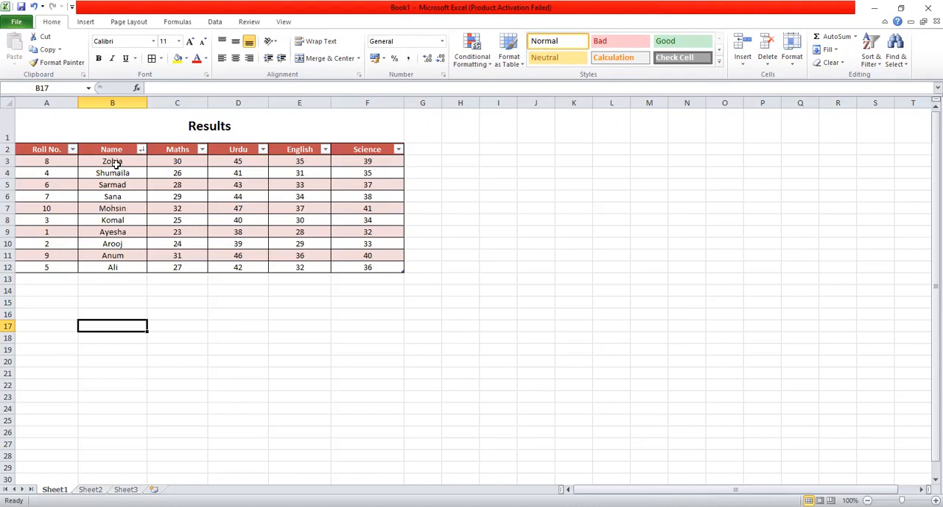
pyautogui.click(72, 149)
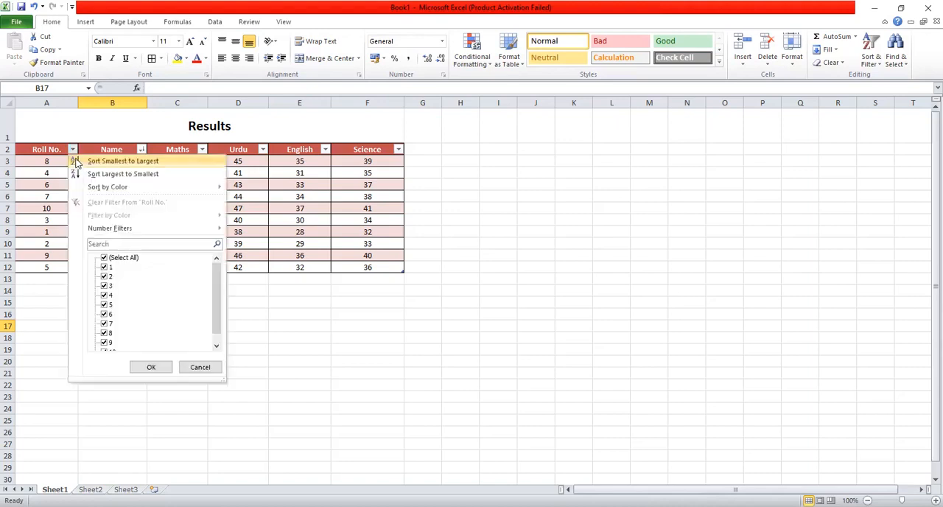
pyautogui.click(78, 160)
pyautogui.click(111, 278)
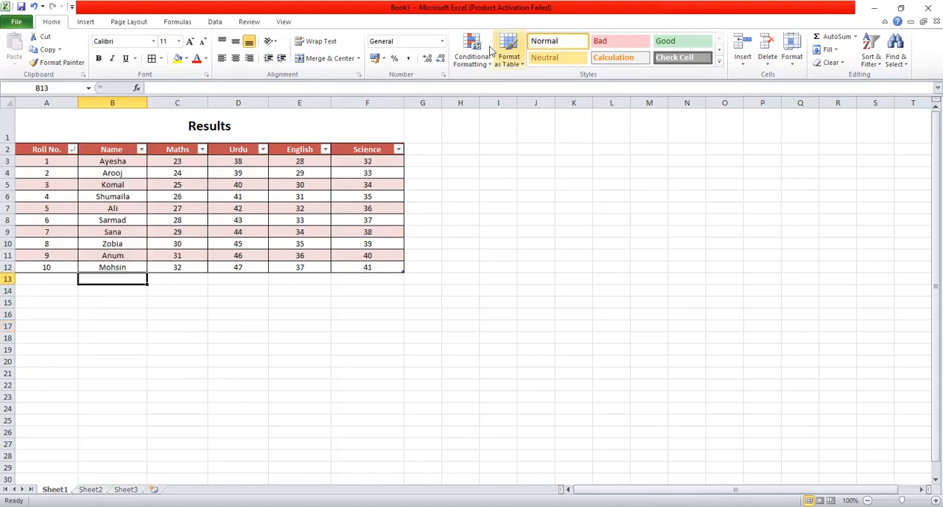
pyautogui.click(524, 67)
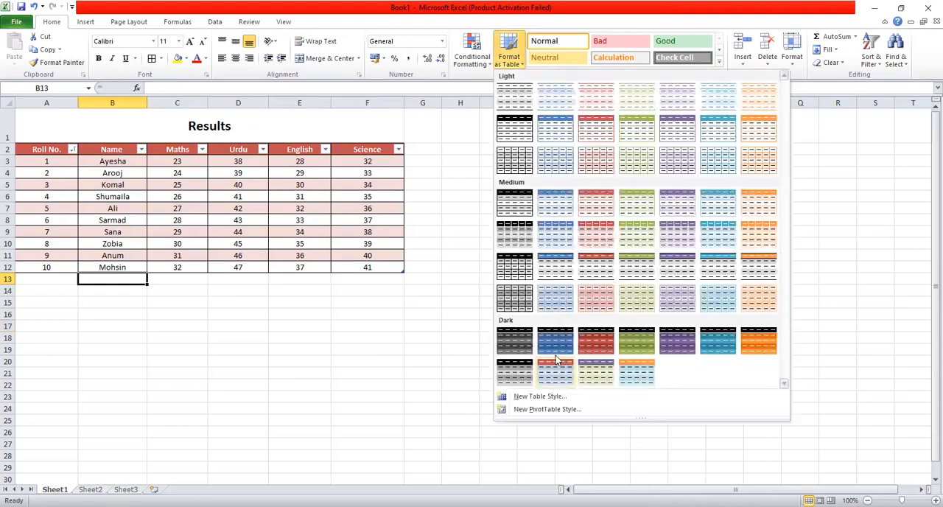
pyautogui.click(558, 341)
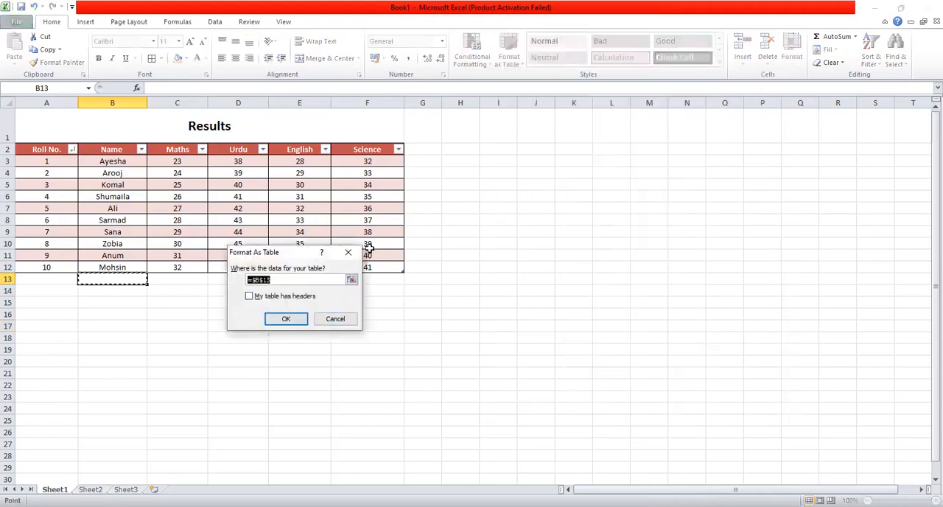
pyautogui.press('Escape')
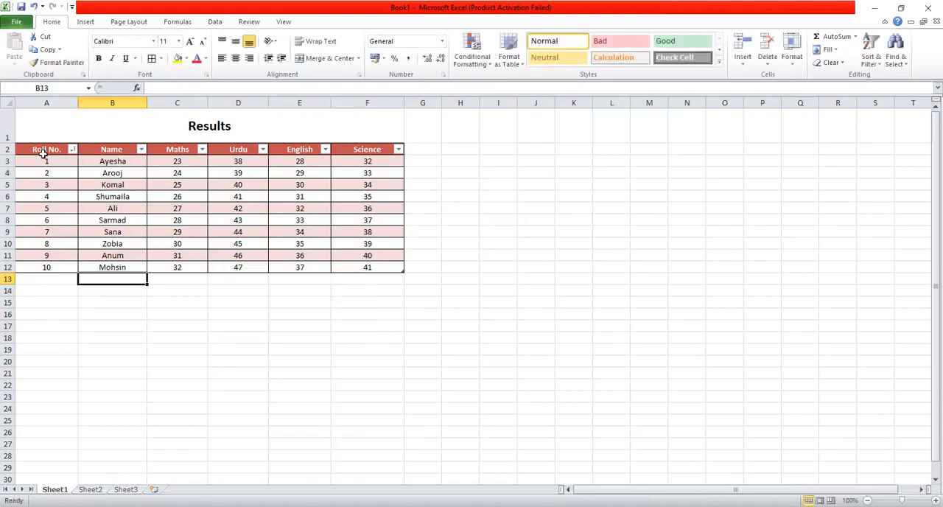
pyautogui.click(46, 150)
pyautogui.click(47, 142)
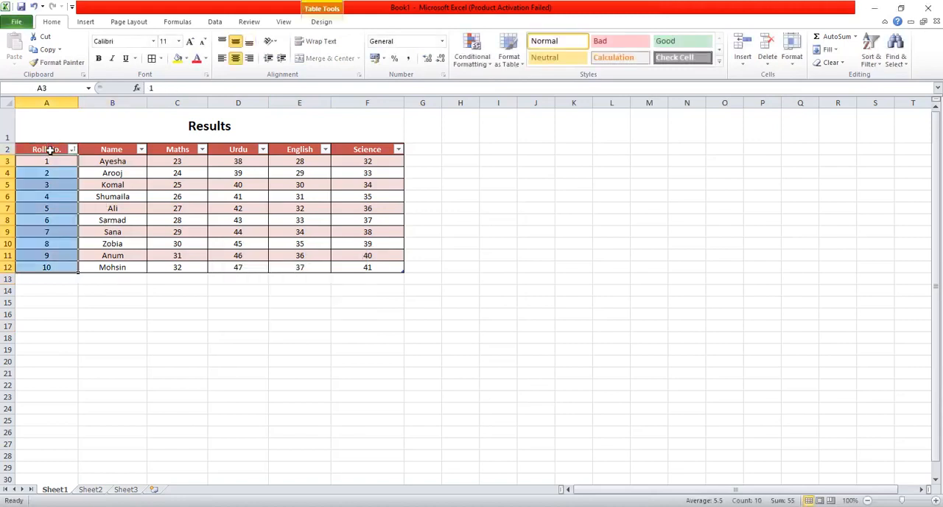
pyautogui.click(50, 150)
pyautogui.moveTo(50, 151); pyautogui.dragTo(312, 232)
pyautogui.click(52, 151)
pyautogui.click(96, 216)
# Undo the sorts and the table formatting of the results range A2:F12
pyautogui.hotkey('ctrl', 'z')
pyautogui.hotkey('ctrl', 'z')
pyautogui.hotkey('ctrl', 'z')
pyautogui.hotkey('ctrl', 'z')
pyautogui.hotkey('ctrl', 'z')
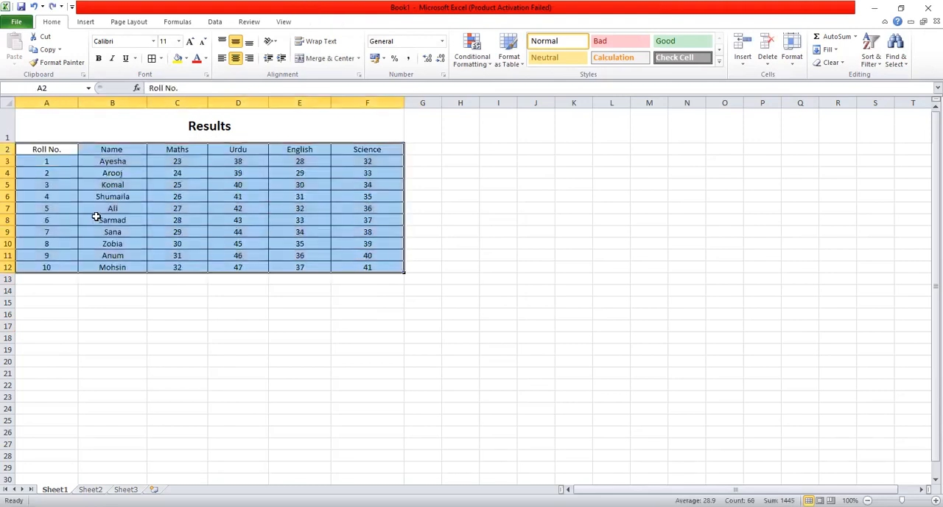
# Format A2:F12 as a table in the red Dark style with the My table has headers option turned off
pyautogui.click(516, 64)
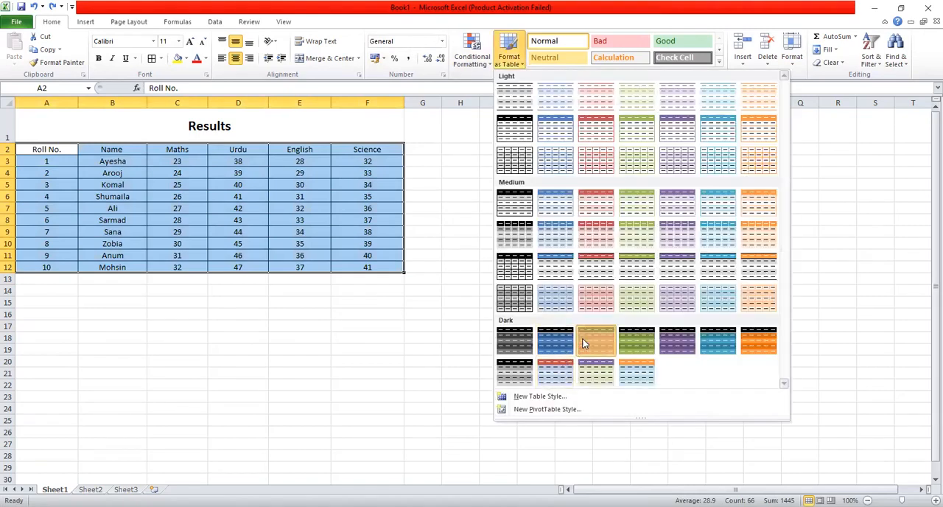
pyautogui.click(583, 343)
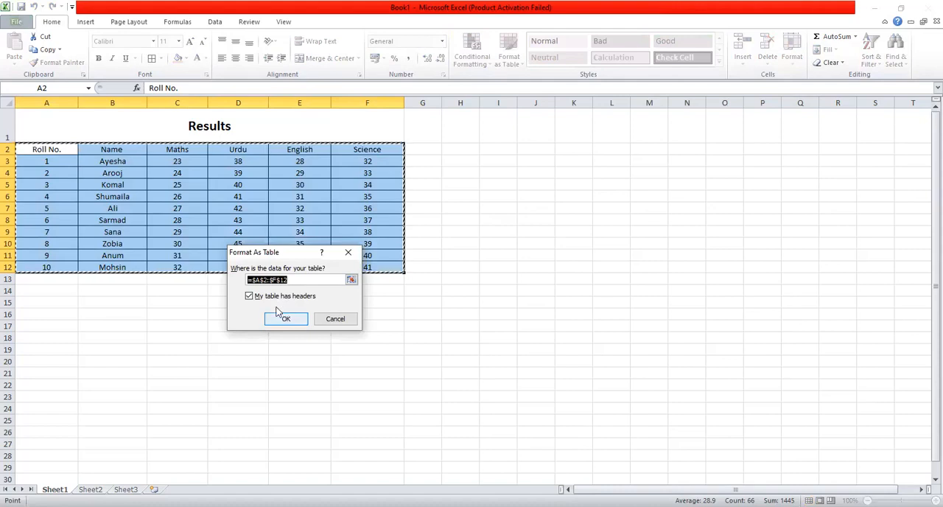
pyautogui.click(248, 295)
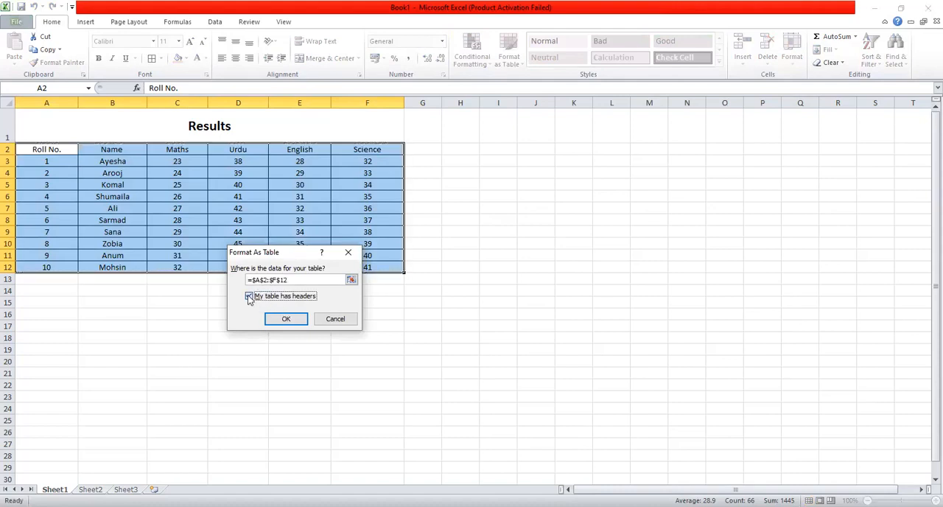
pyautogui.click(286, 319)
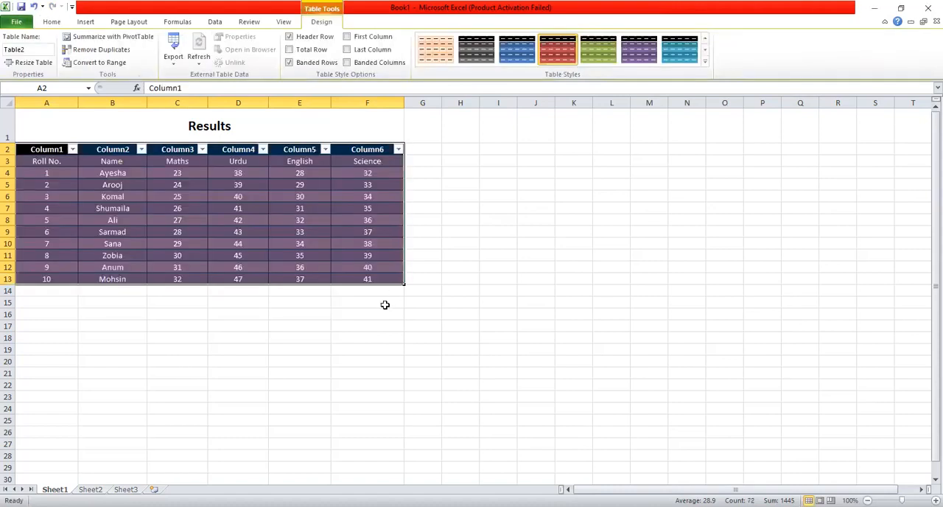
pyautogui.click(384, 304)
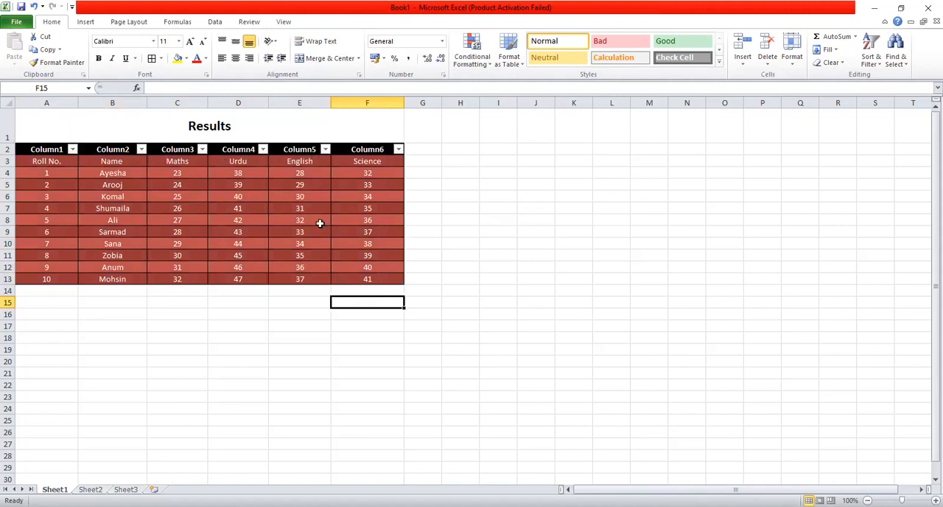
pyautogui.click(49, 160)
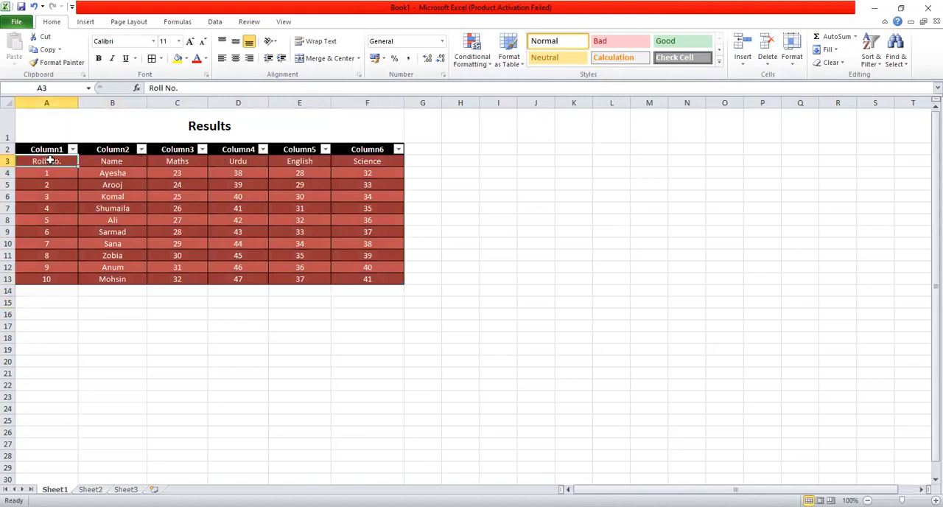
pyautogui.click(105, 162)
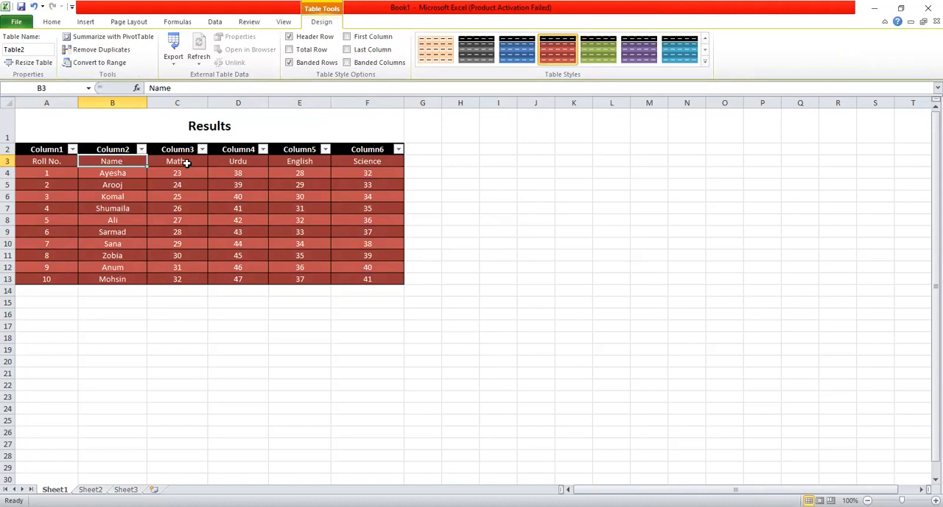
# View the filter options of Column1 and undo the red table formatting of the results range
pyautogui.click(72, 149)
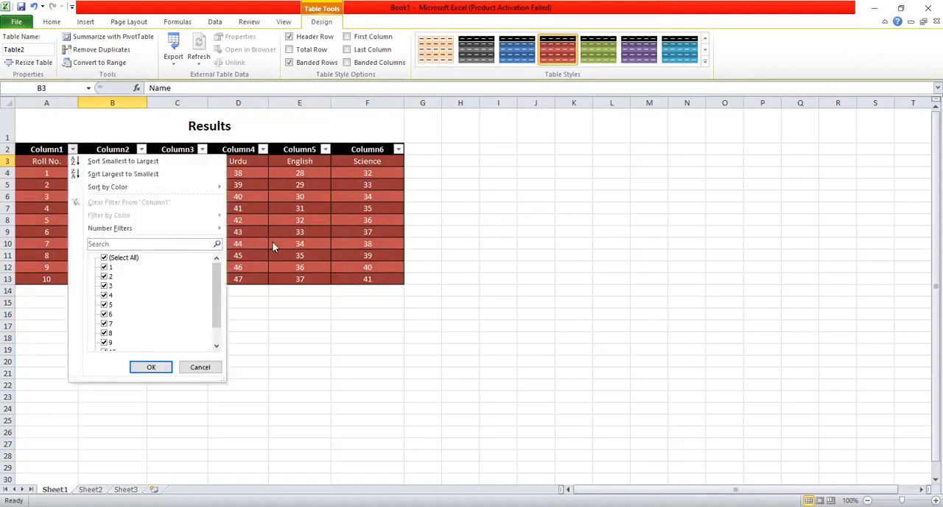
pyautogui.click(72, 148)
pyautogui.hotkey('ctrl', 'z')
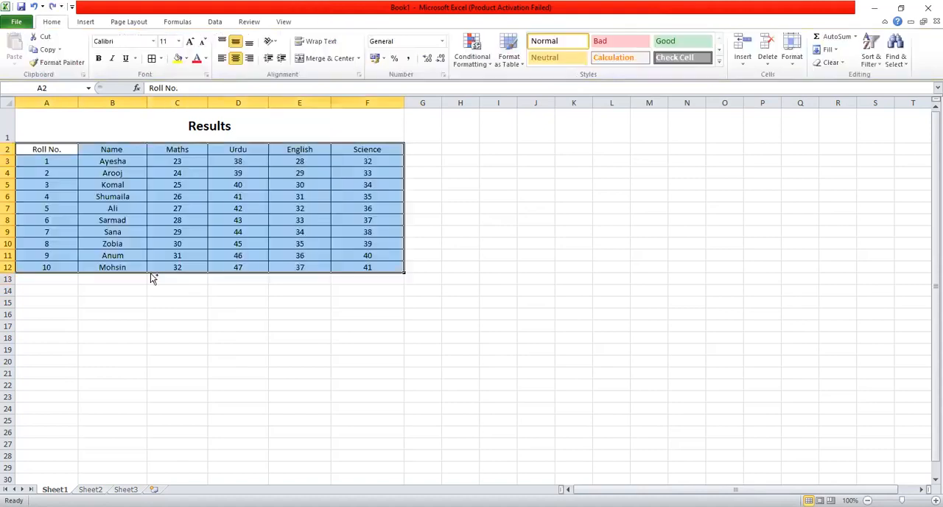
# Format A2:F12 as a table in the green Dark style with the My table has headers option on
pyautogui.click(513, 60)
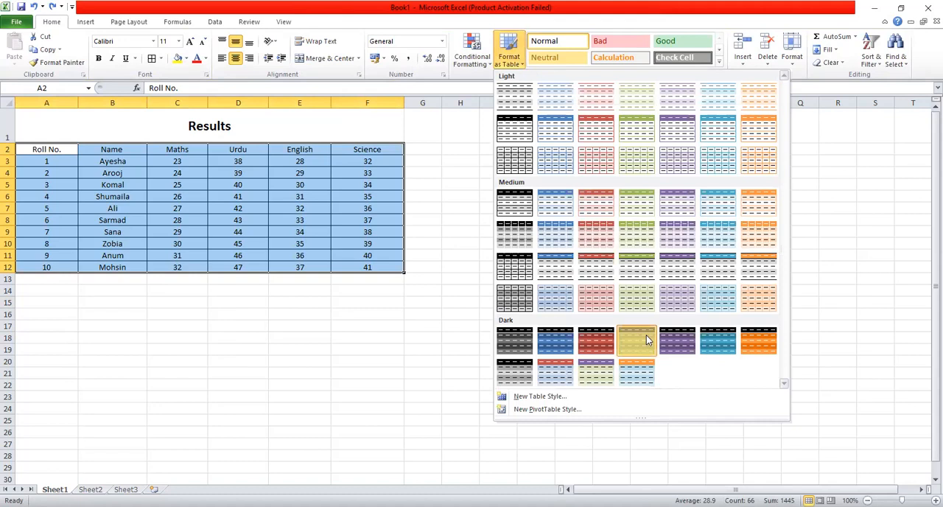
pyautogui.click(646, 340)
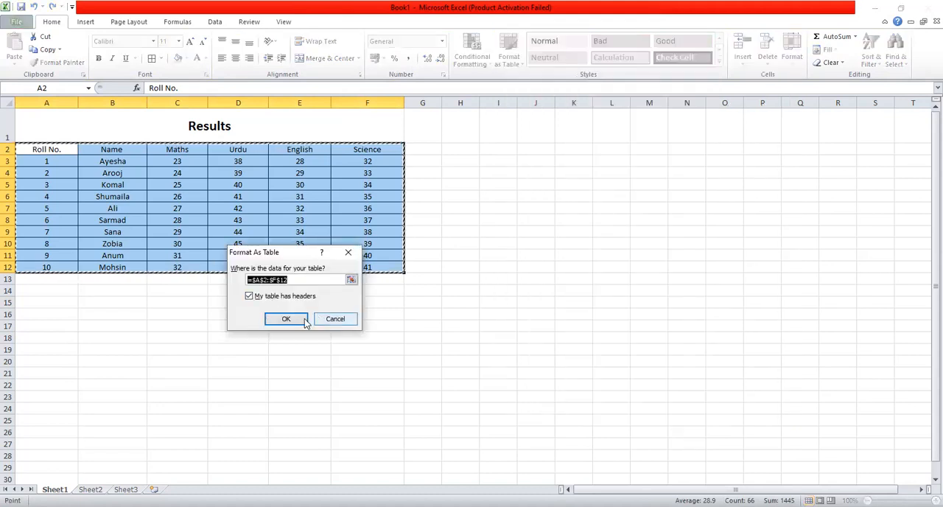
pyautogui.click(286, 318)
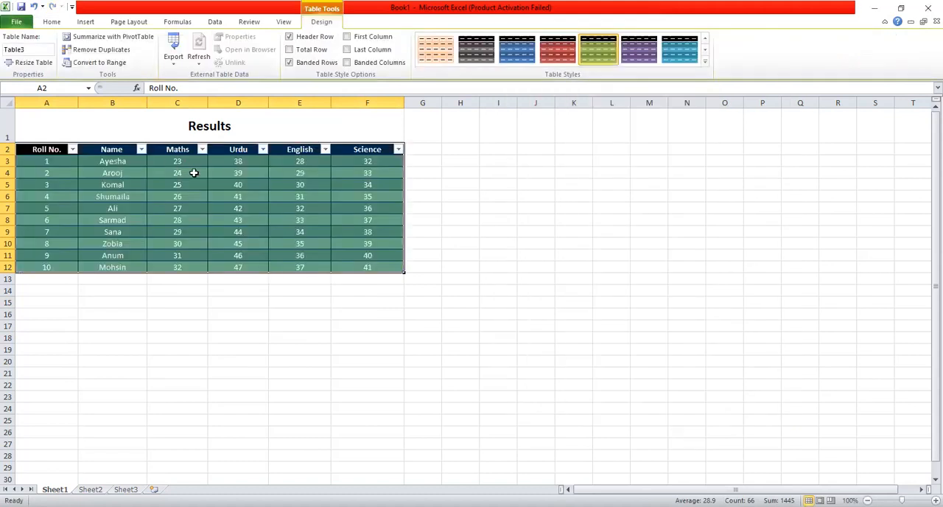
pyautogui.click(324, 220)
pyautogui.click(496, 251)
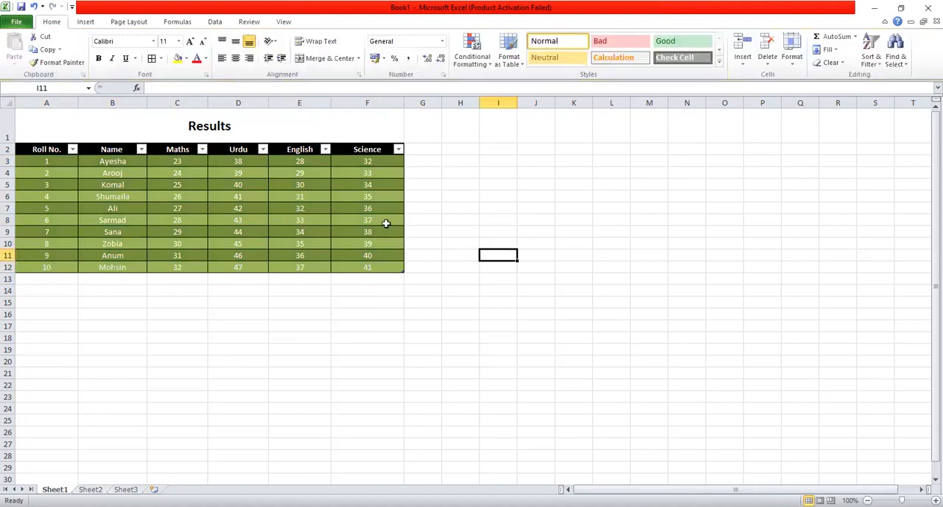
pyautogui.click(443, 281)
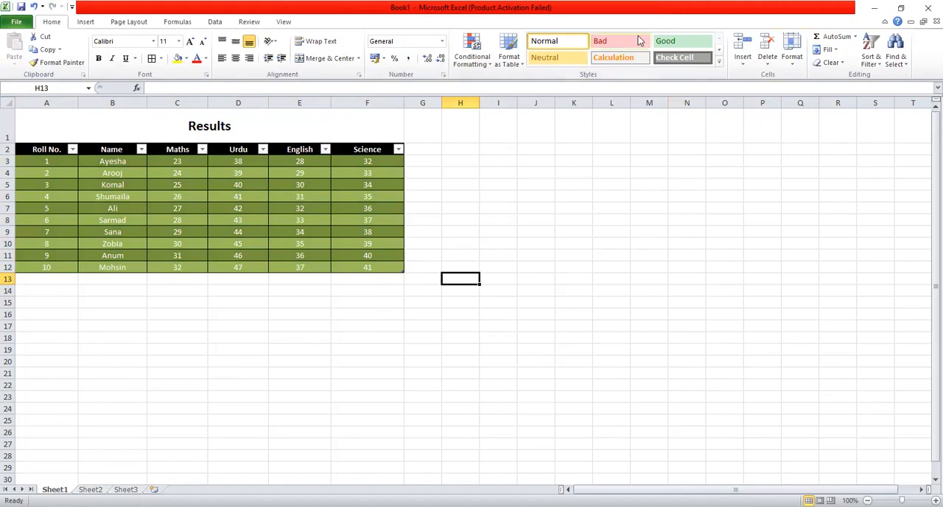
# Apply the Good cell style to the Science mark in F8
pyautogui.click(394, 215)
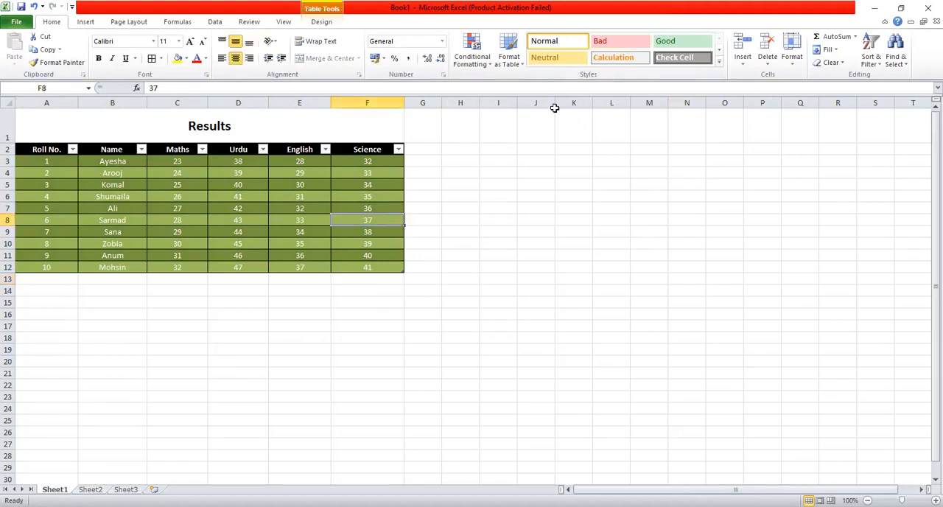
pyautogui.click(692, 42)
pyautogui.click(392, 231)
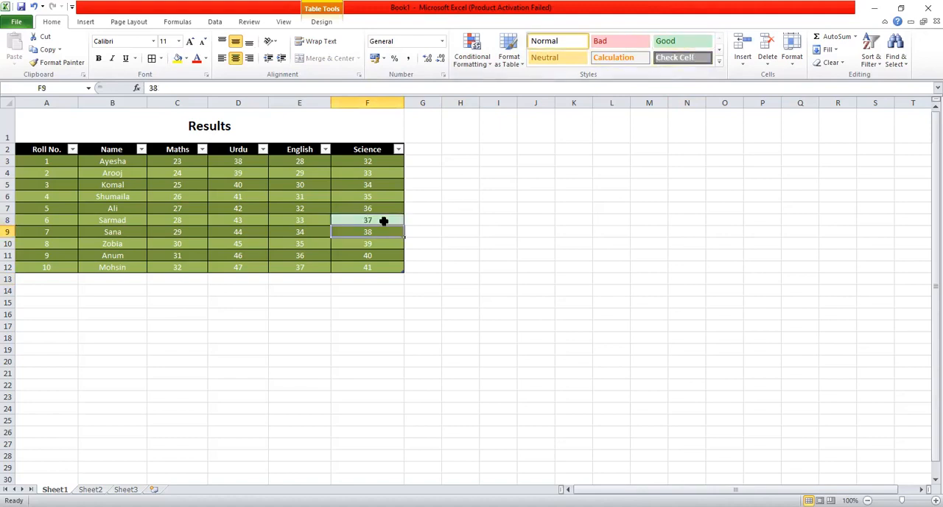
pyautogui.click(383, 222)
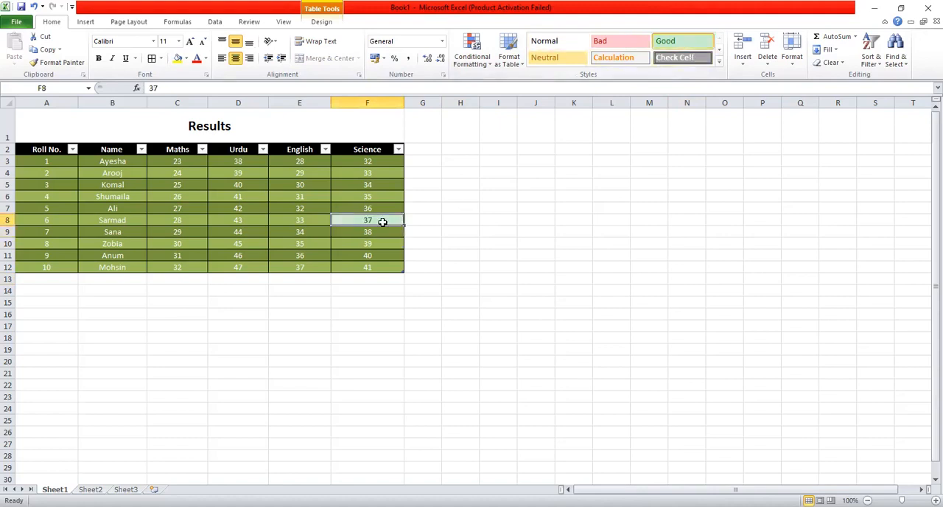
# Undo the Good style on F8, the green table formatting and the borders of the results range
pyautogui.hotkey('ctrl', 'z')
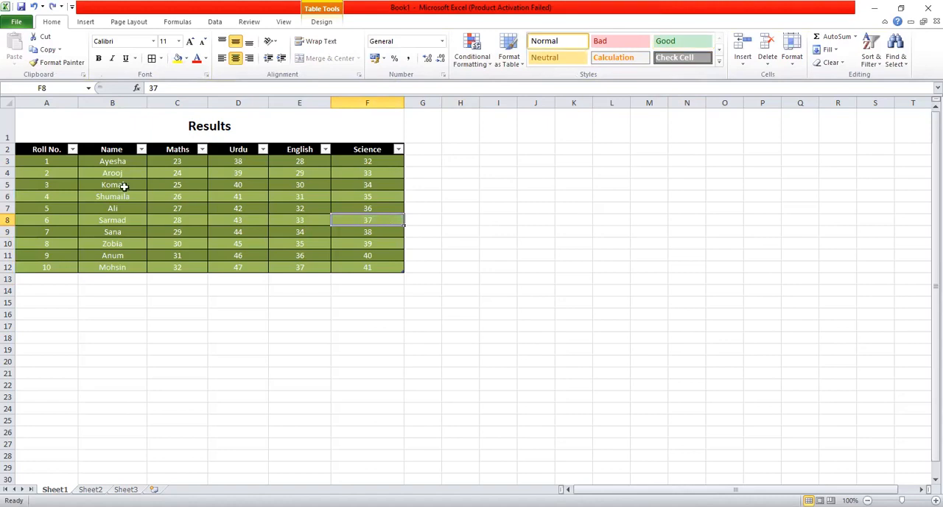
pyautogui.hotkey('ctrl', 'z')
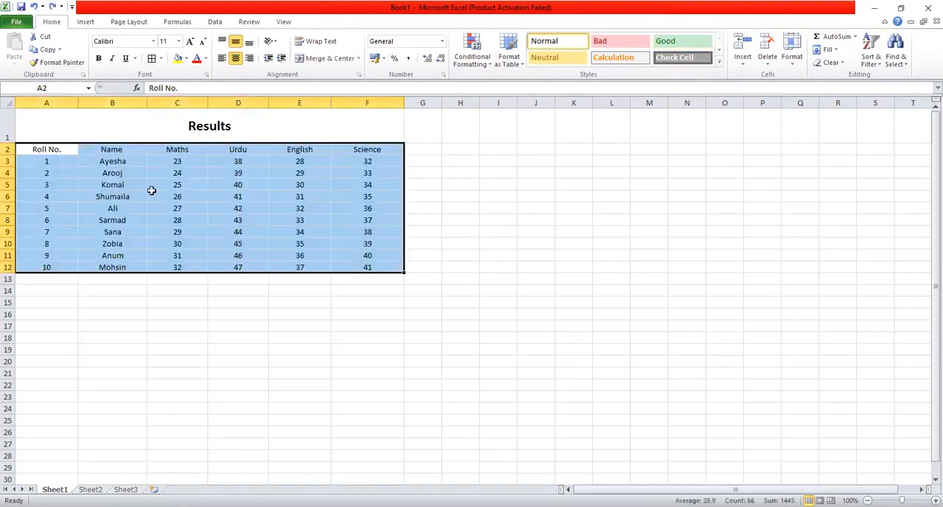
pyautogui.click(238, 221)
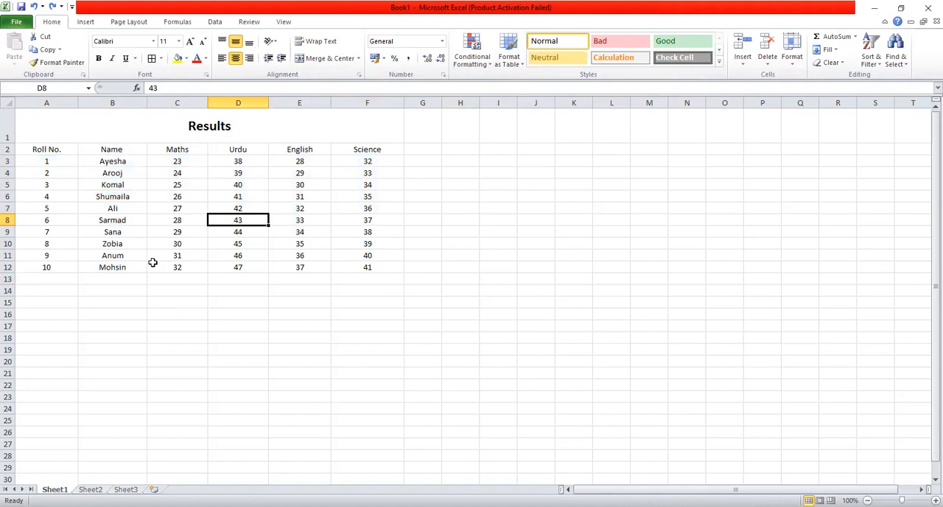
# Apply the Good cell style to the Maths mark in C12
pyautogui.click(174, 268)
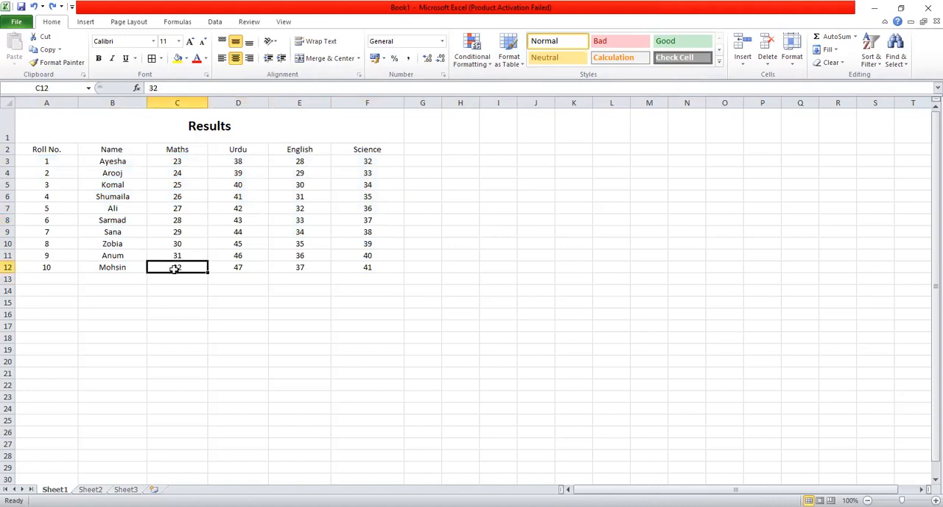
pyautogui.click(658, 43)
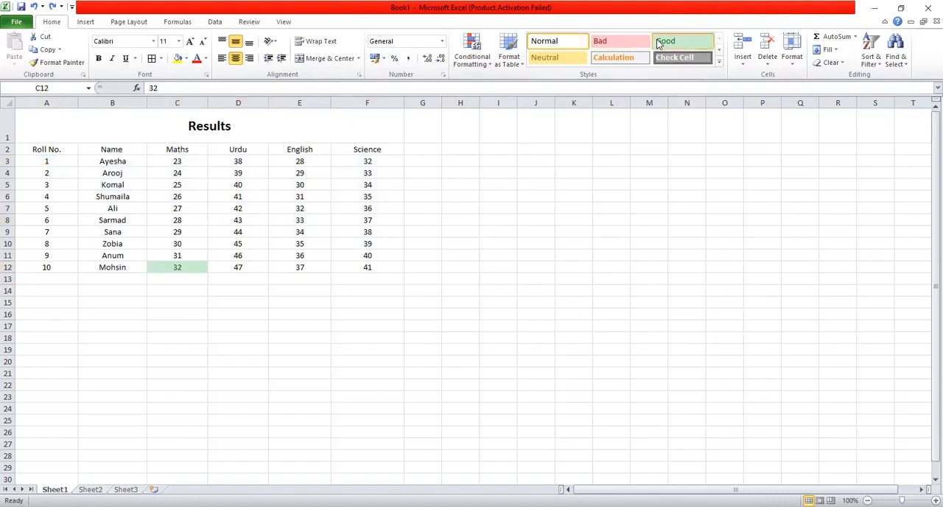
pyautogui.click(201, 304)
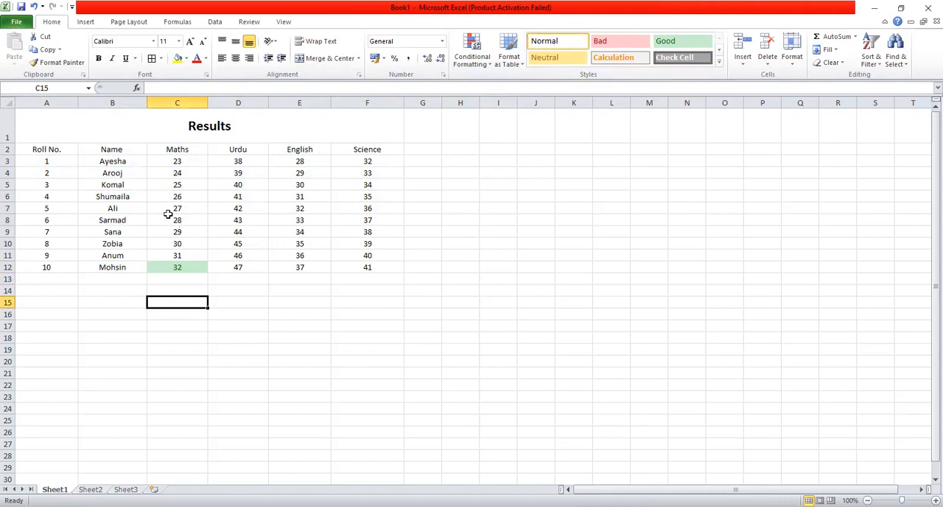
# Apply the Bad cell style to the Maths mark in C3 and look through the full cell styles gallery
pyautogui.click(201, 159)
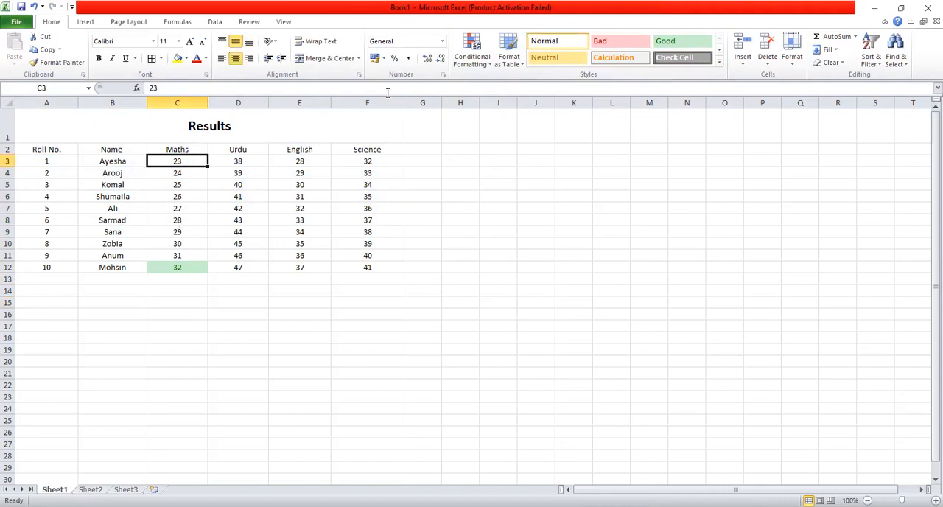
pyautogui.click(619, 45)
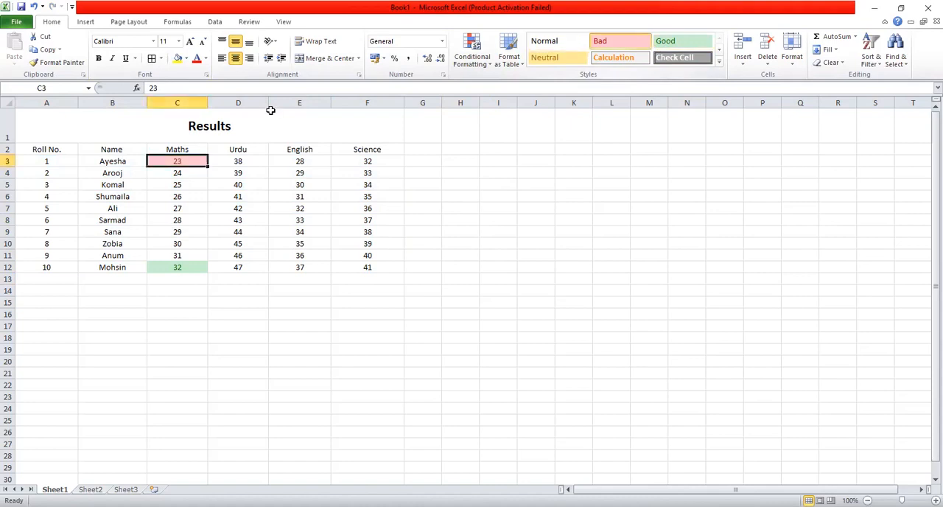
pyautogui.click(717, 64)
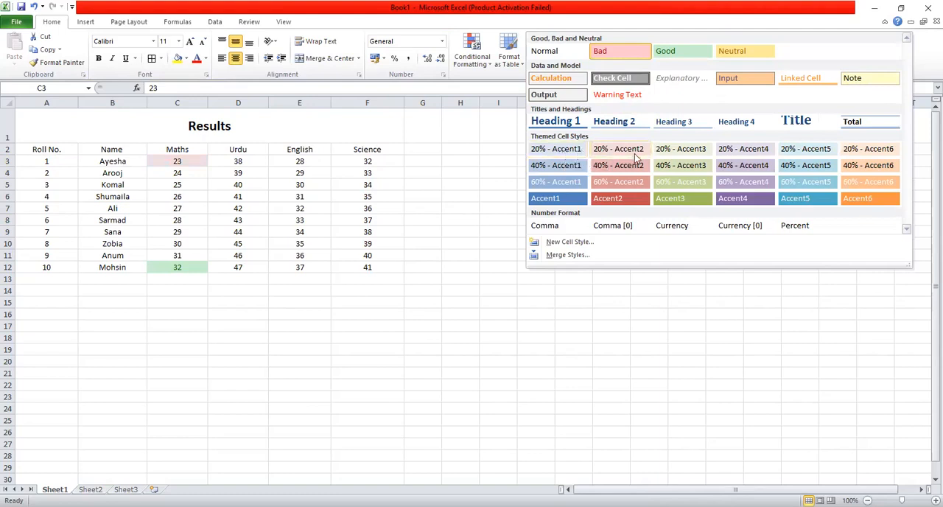
pyautogui.click(688, 305)
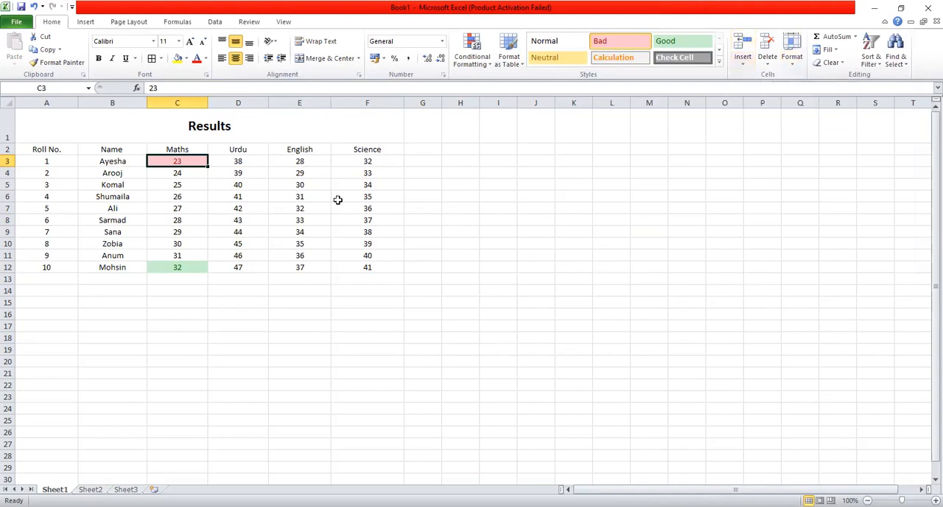
pyautogui.click(203, 300)
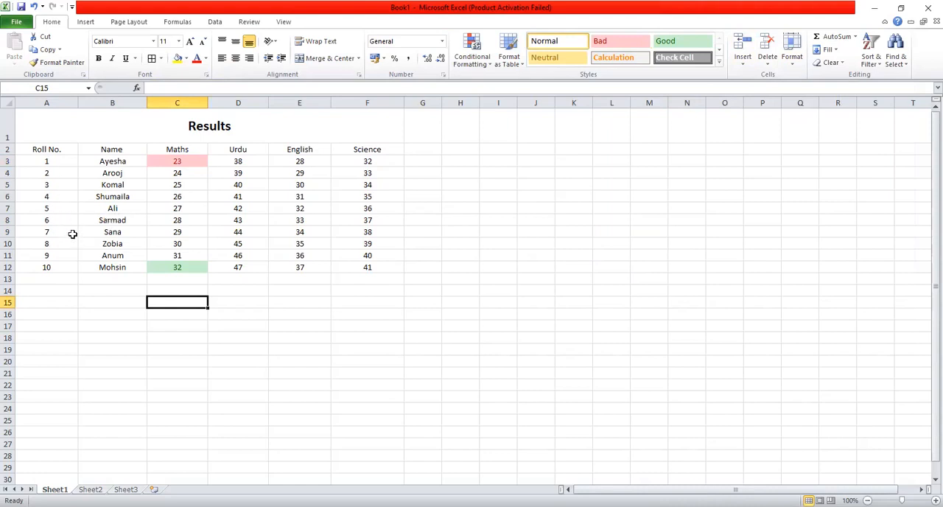
# Insert a blank sheet row above the Roll No. 5 record in row 7, and delete that row
pyautogui.click(8, 219)
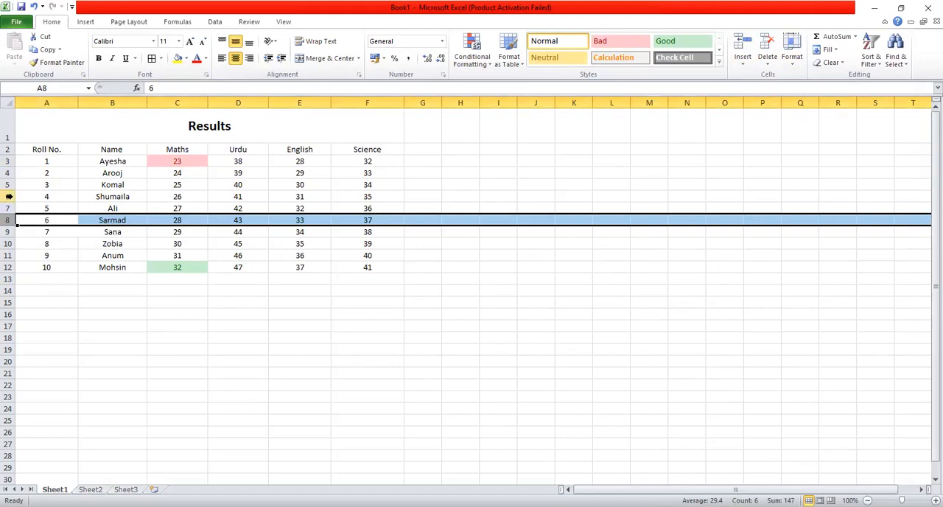
pyautogui.click(9, 208)
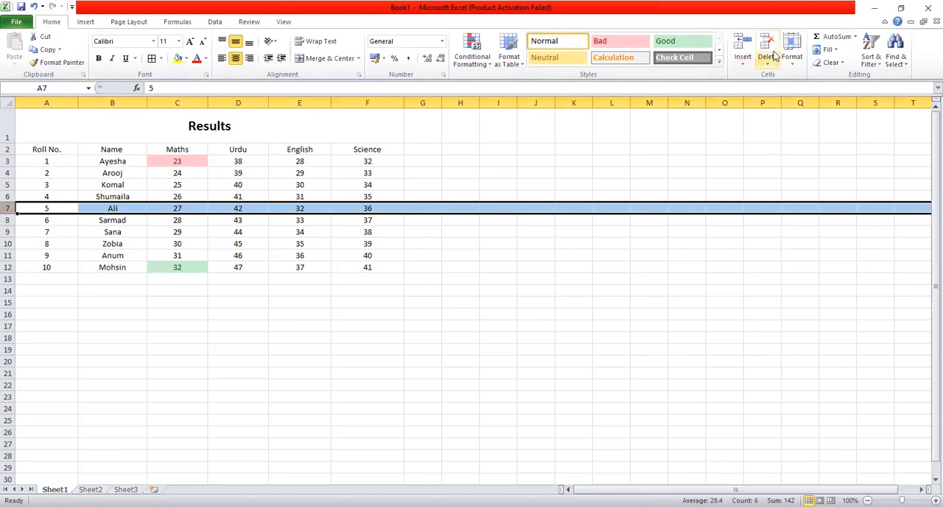
pyautogui.click(746, 62)
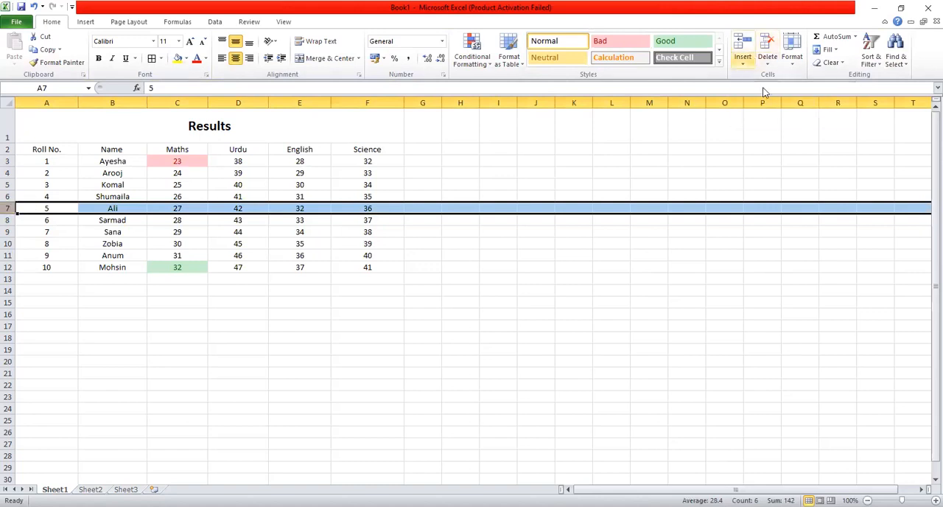
pyautogui.click(764, 79)
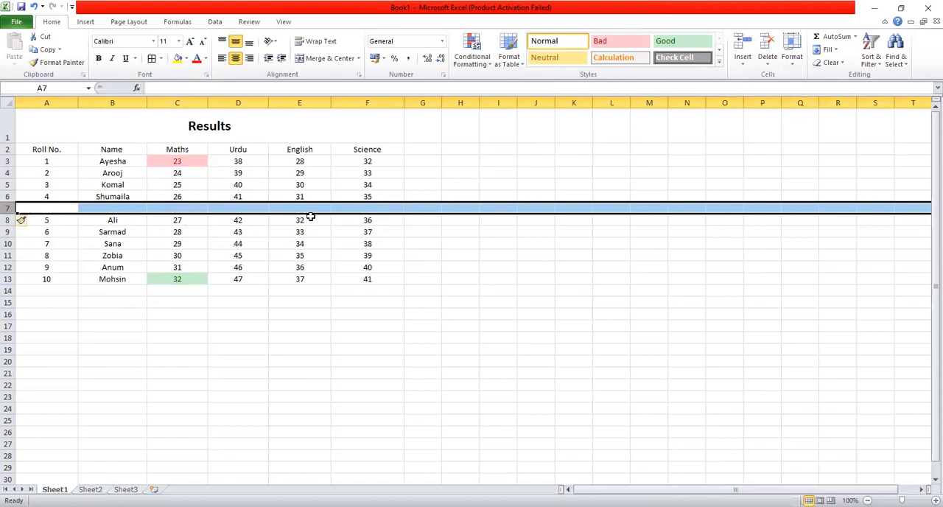
pyautogui.click(767, 65)
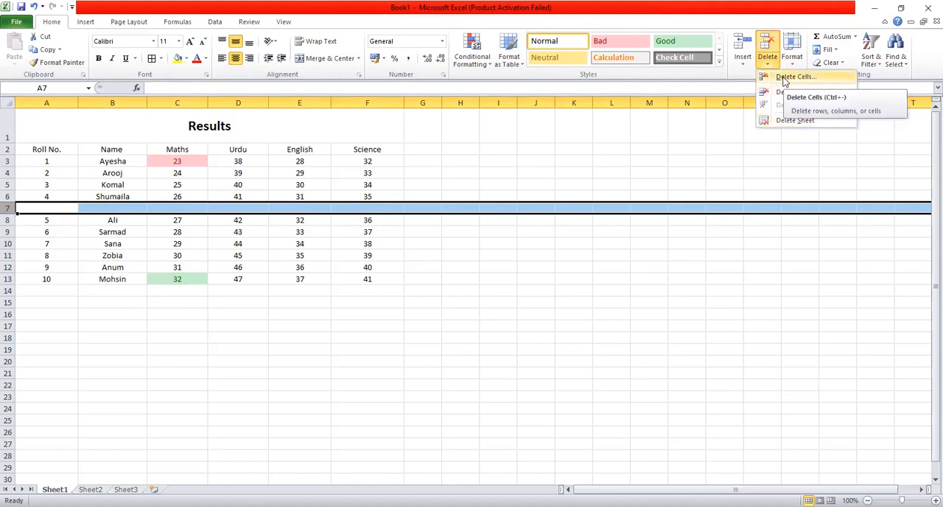
pyautogui.click(783, 78)
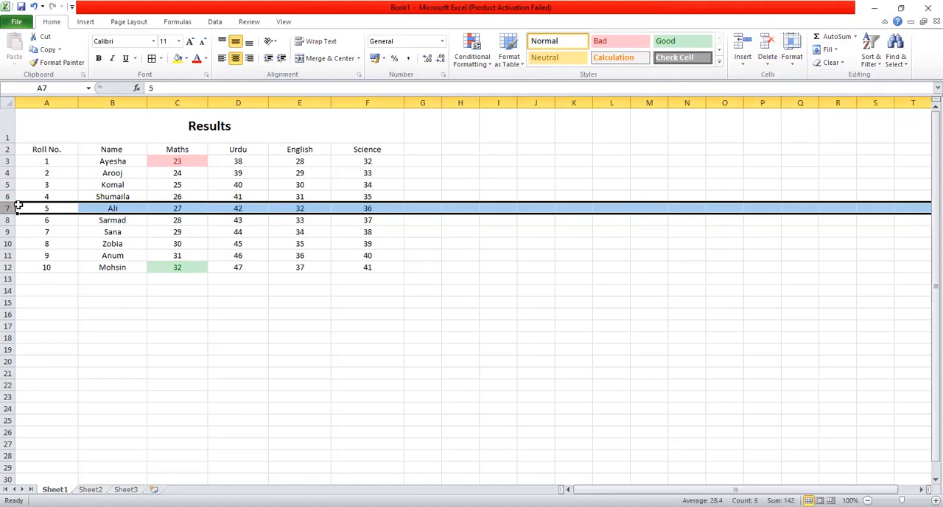
# Insert a blank row at row 7 once more and remove it again
pyautogui.click(744, 46)
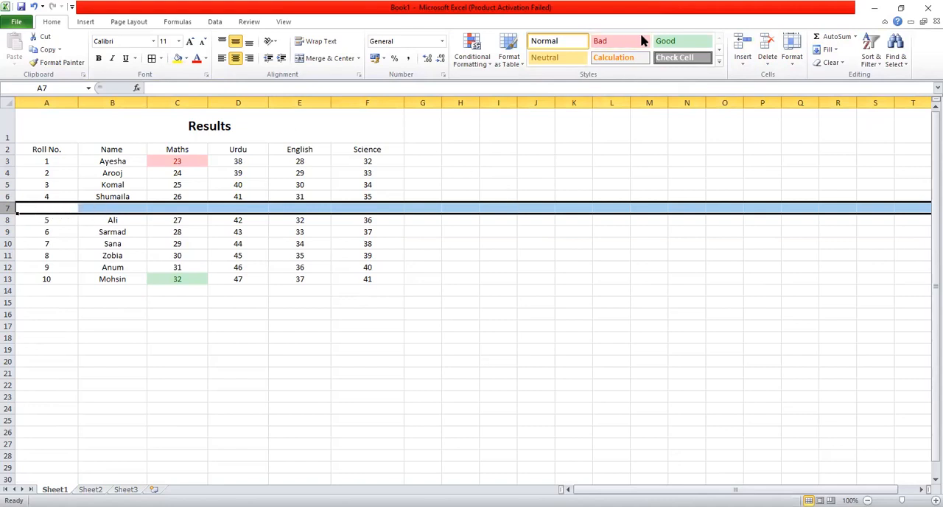
pyautogui.click(767, 49)
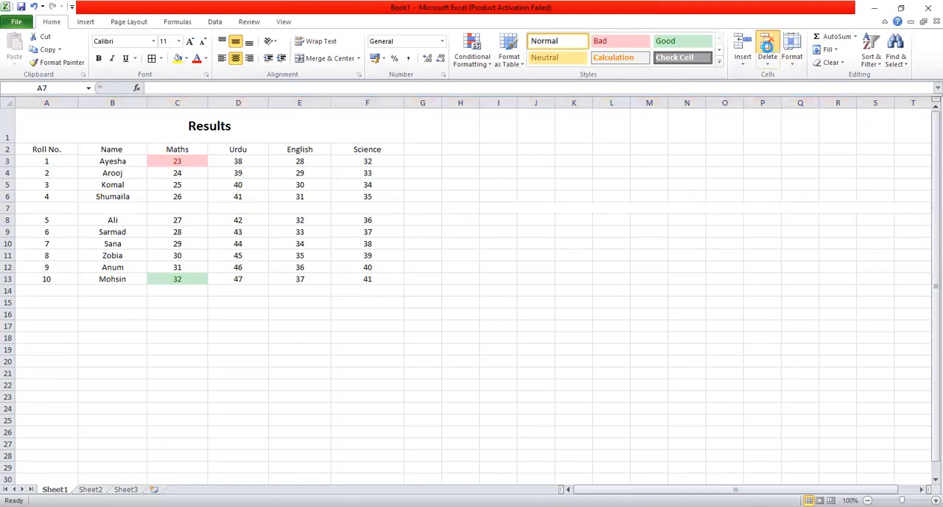
pyautogui.click(607, 280)
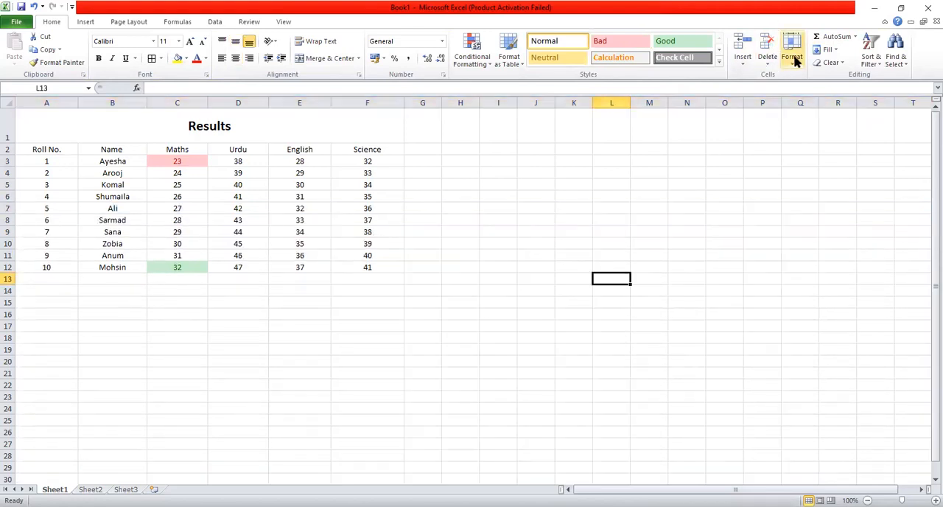
# Widen the Name column B slightly and increase the height of header row 2
pyautogui.click(791, 57)
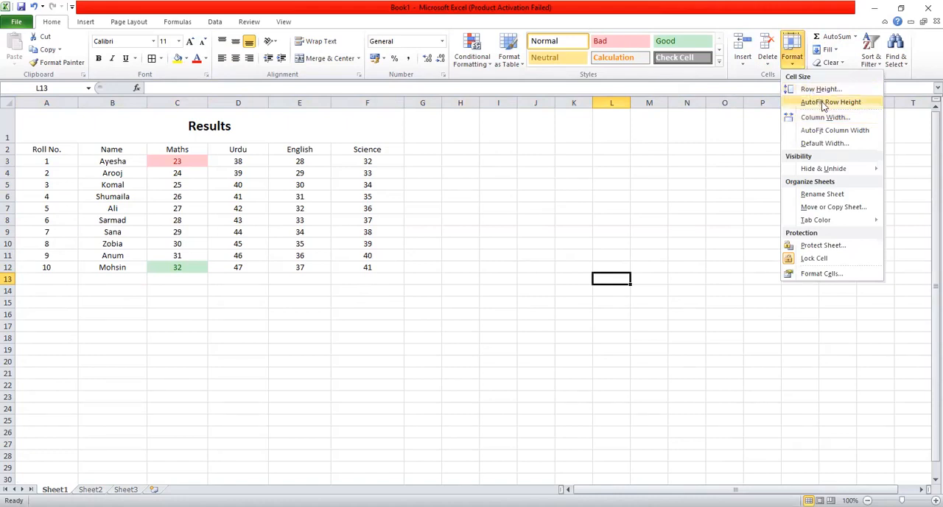
pyautogui.click(111, 103)
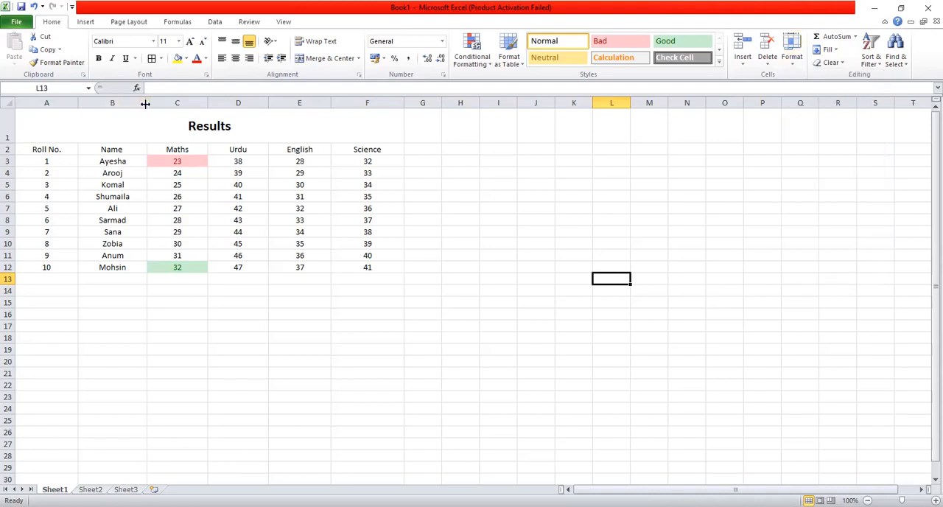
pyautogui.moveTo(145, 104); pyautogui.dragTo(151, 105)
pyautogui.moveTo(11, 154)
pyautogui.mouseDown()
pyautogui.moveTo(11, 187)
pyautogui.moveTo(12, 149)
pyautogui.moveTo(11, 164)
pyautogui.mouseUp()
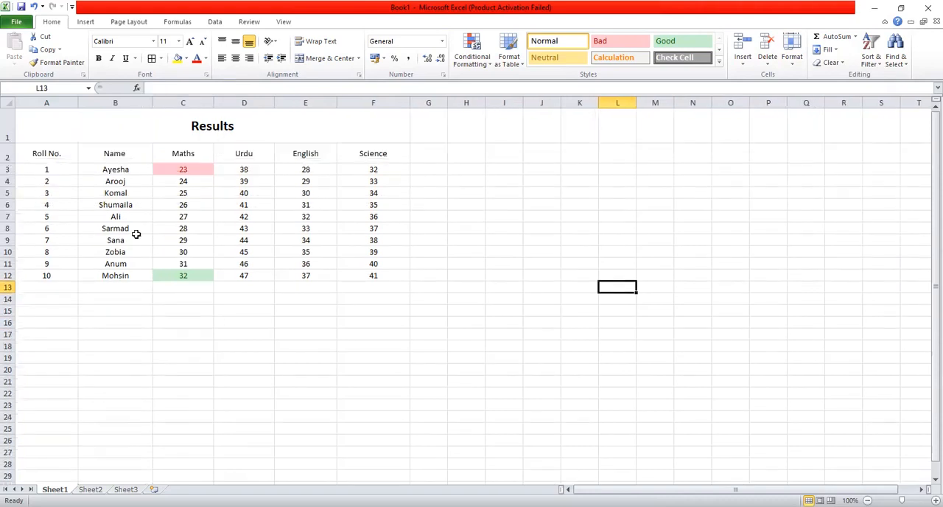
pyautogui.click(322, 300)
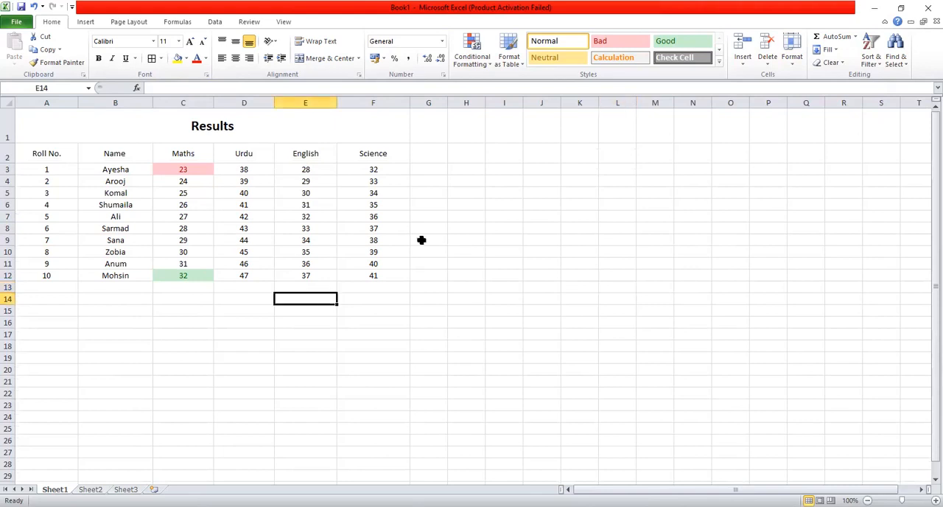
# Hide the empty sheet row 14 below the results table
pyautogui.click(794, 62)
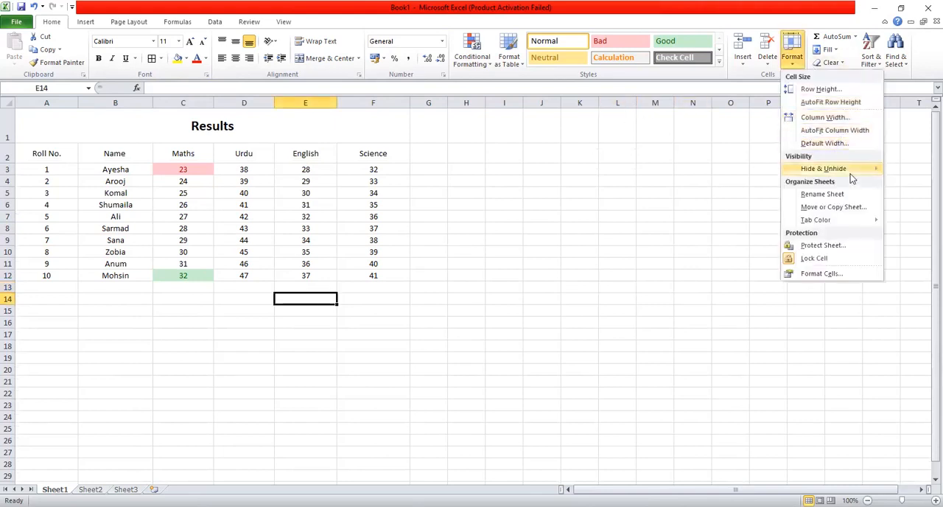
pyautogui.moveTo(847, 169)
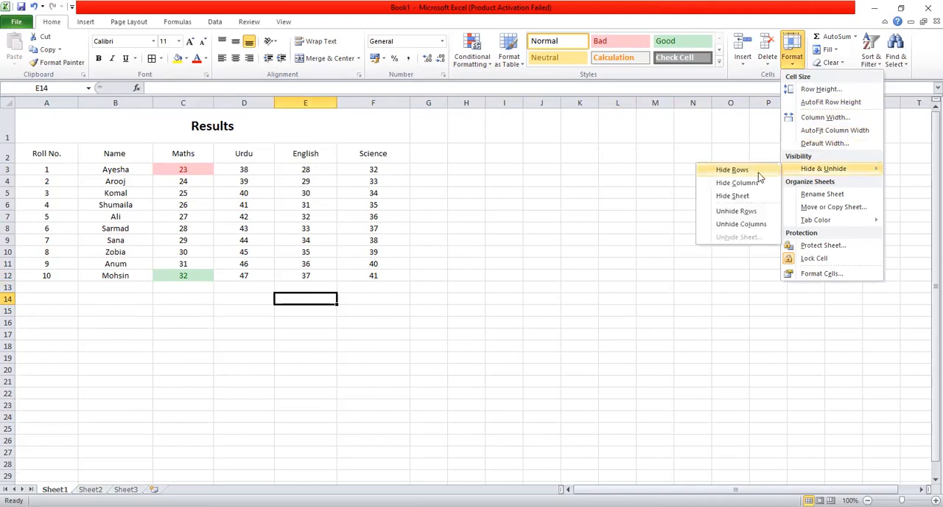
pyautogui.click(758, 175)
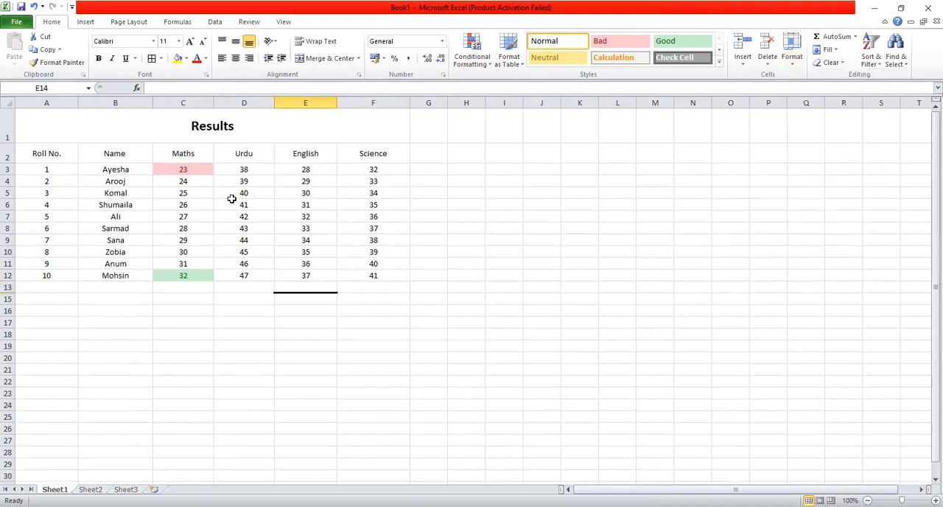
pyautogui.click(59, 308)
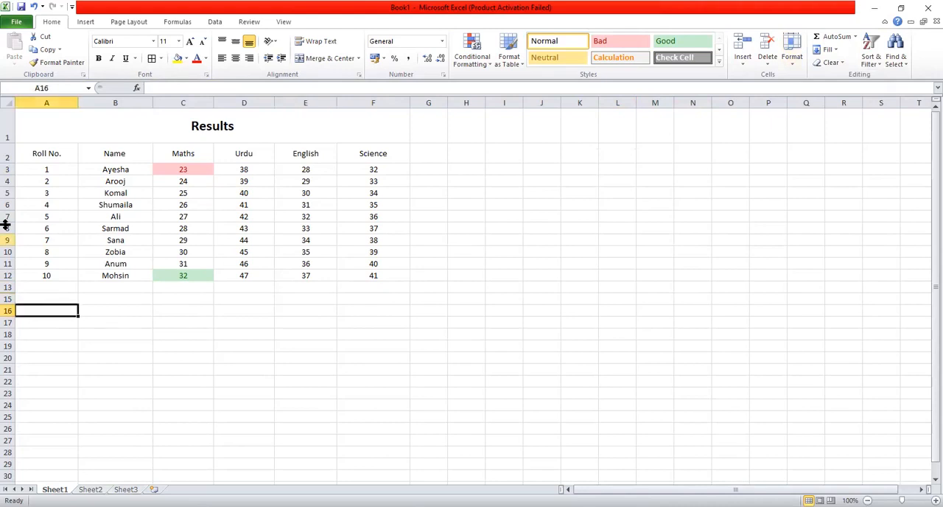
# Hide sheet row 6, which holds the Roll No. 4 record
pyautogui.click(7, 205)
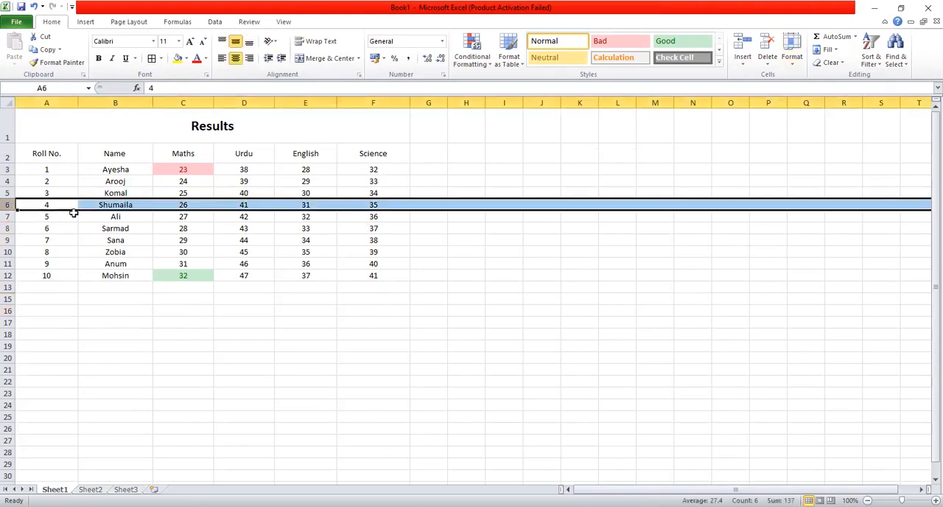
pyautogui.click(793, 64)
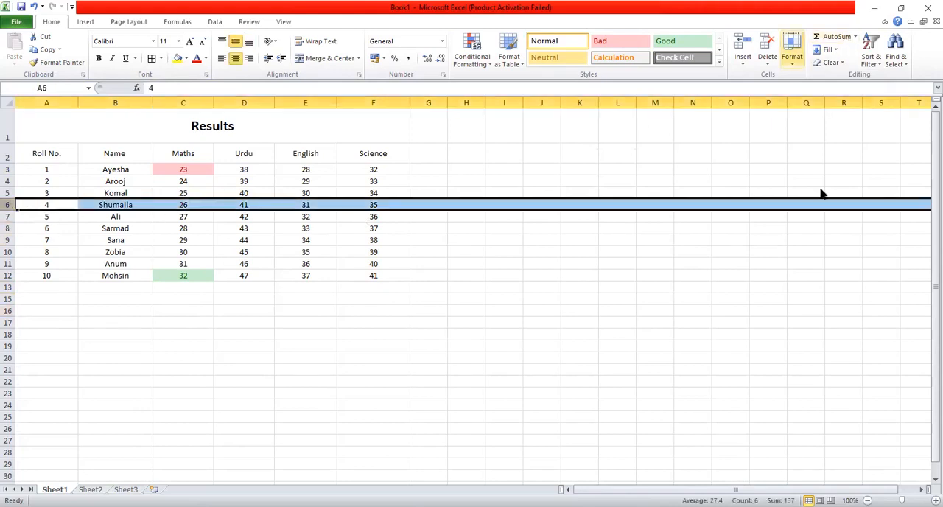
pyautogui.moveTo(823, 172)
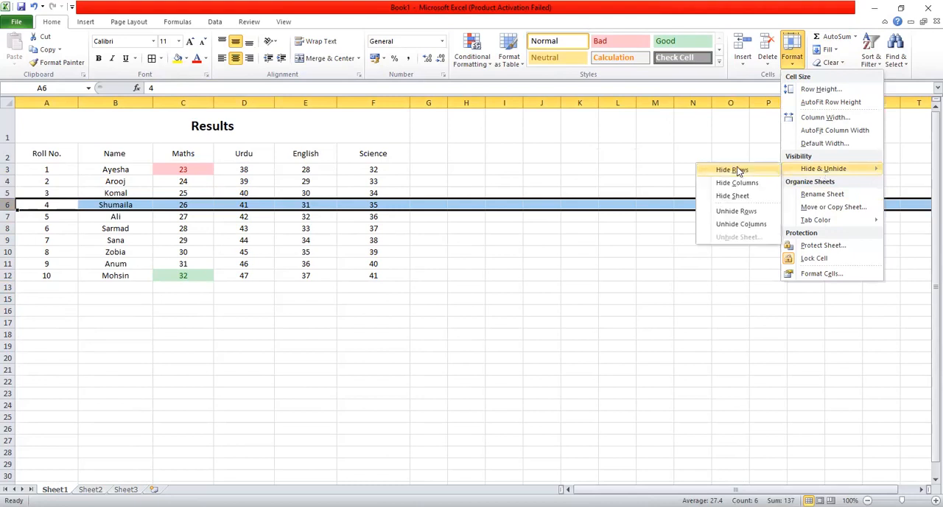
pyautogui.click(732, 169)
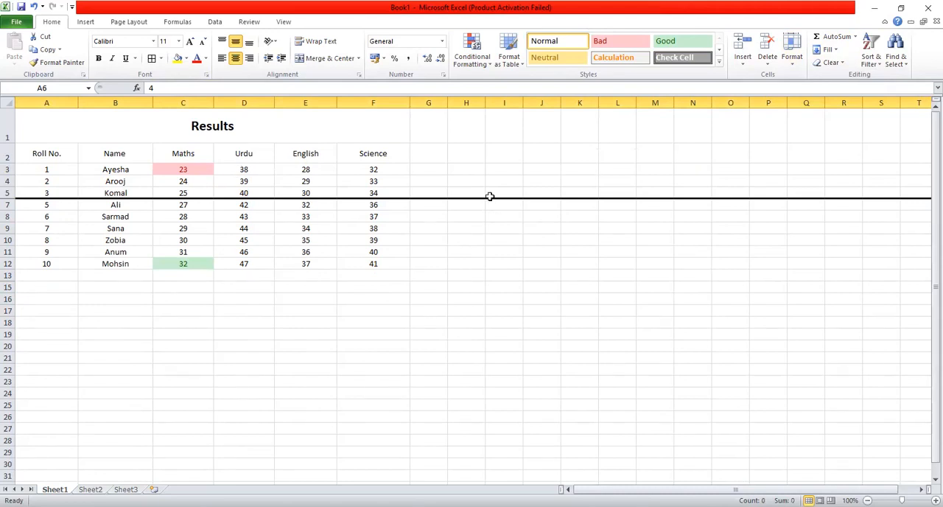
# Unhide row 6 so the Roll No. 4 record shows in the results table again
pyautogui.click(790, 66)
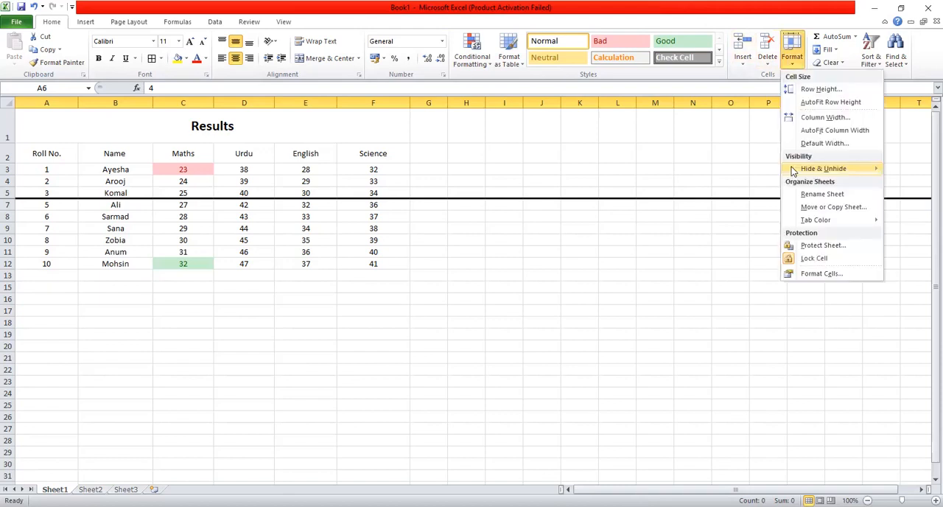
pyautogui.moveTo(796, 168)
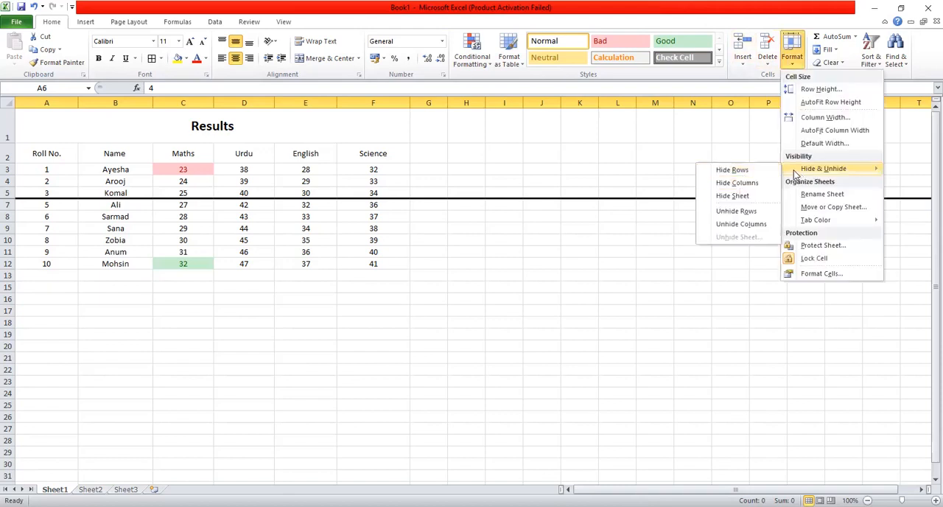
pyautogui.click(735, 212)
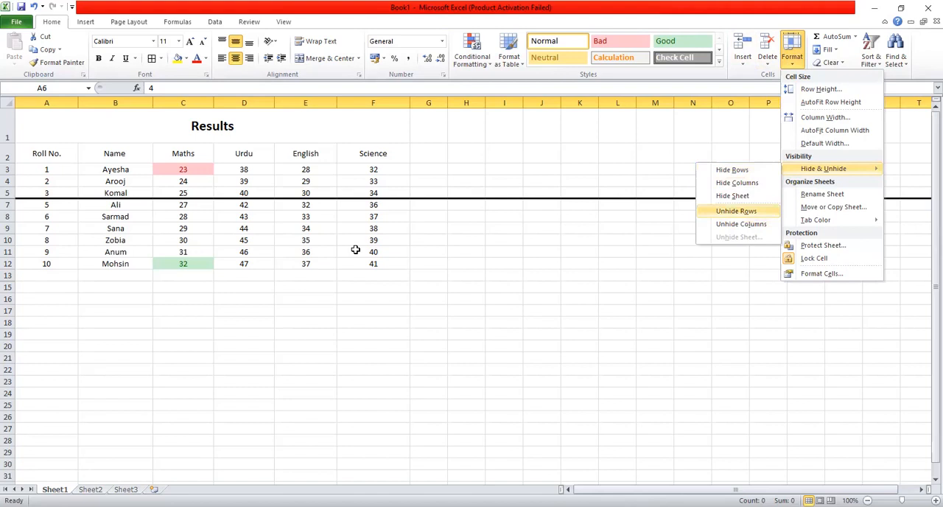
pyautogui.click(396, 383)
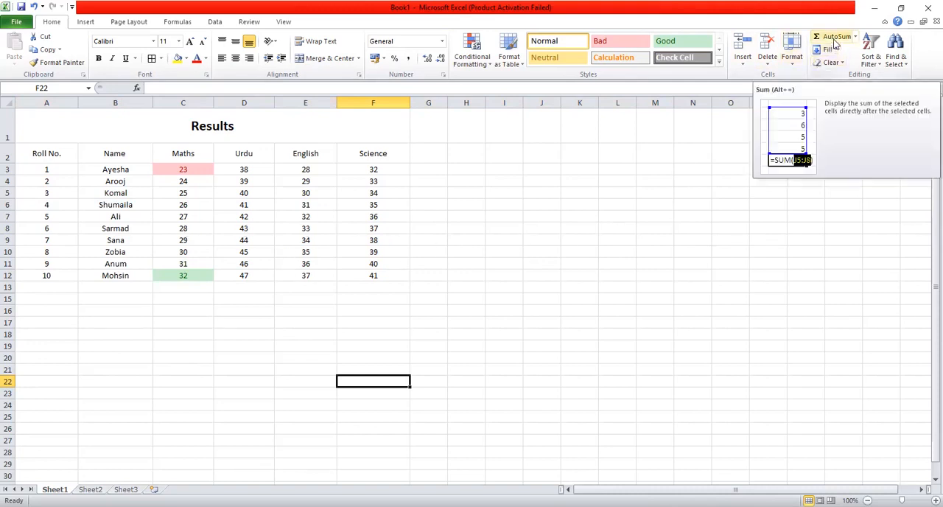
# Select the empty cell C13 directly below the Maths marks
pyautogui.click(194, 291)
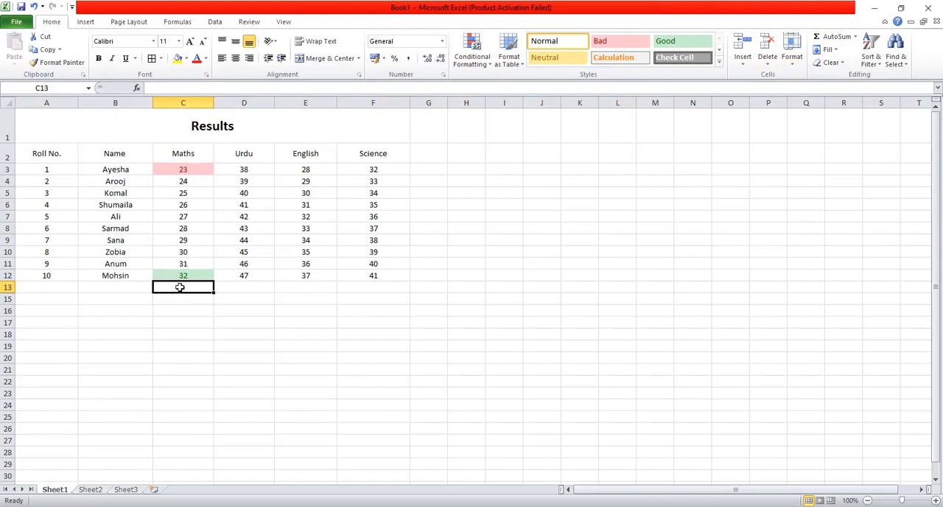
pyautogui.click(854, 36)
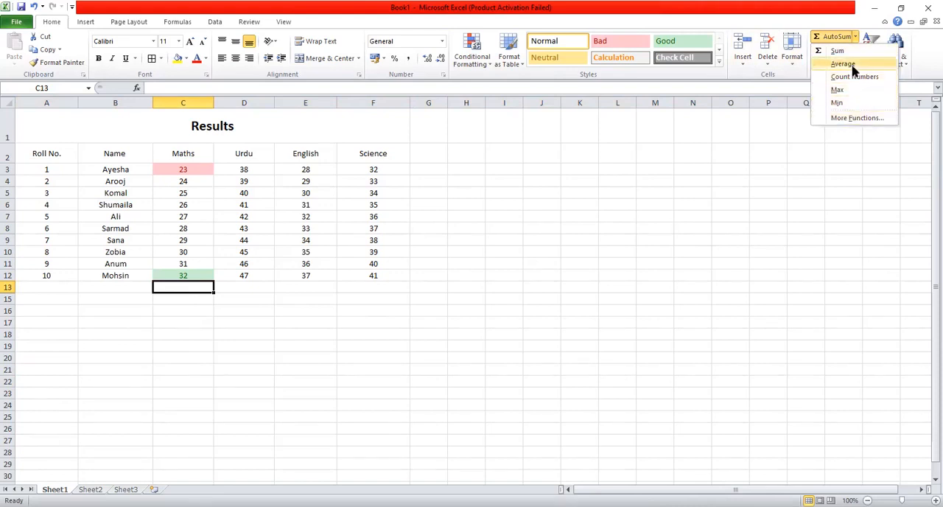
pyautogui.click(180, 23)
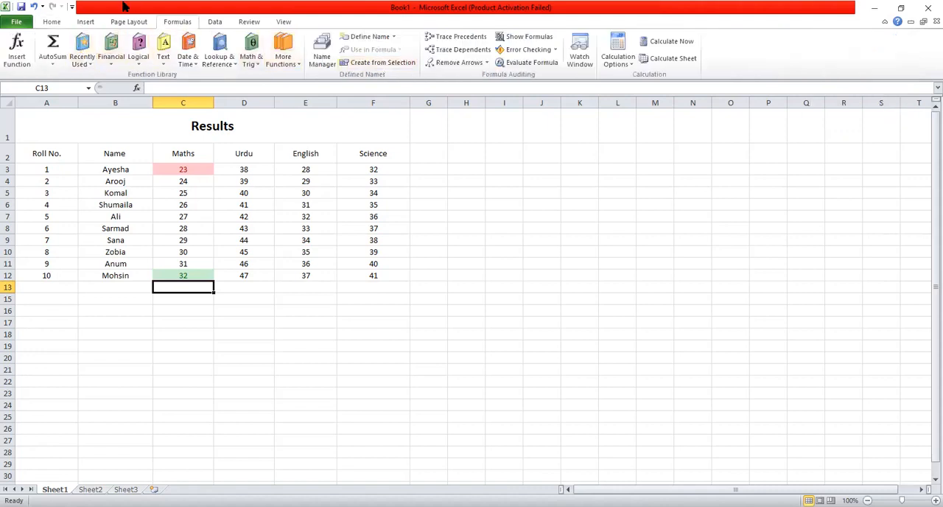
pyautogui.click(53, 22)
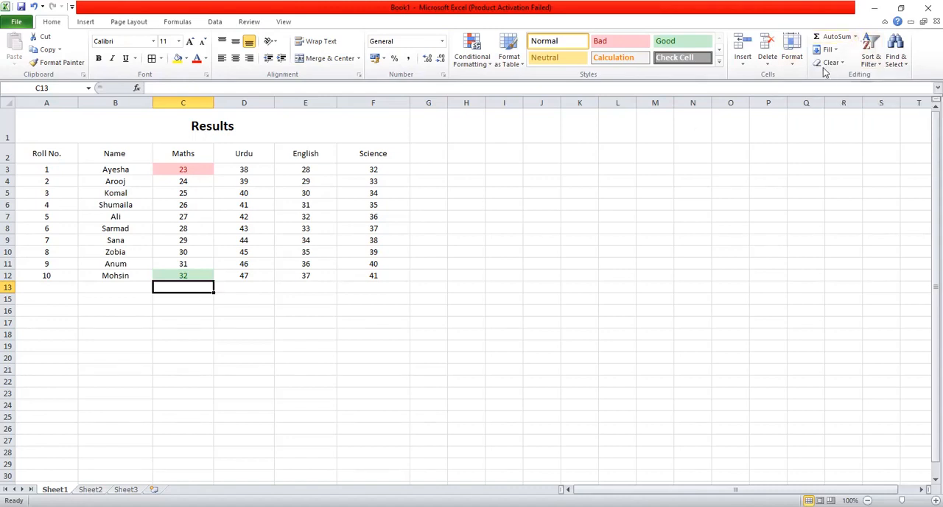
# Total the Maths marks C3:C12 in cell C13 with the AutoSum Sum function and check its formula
pyautogui.click(855, 37)
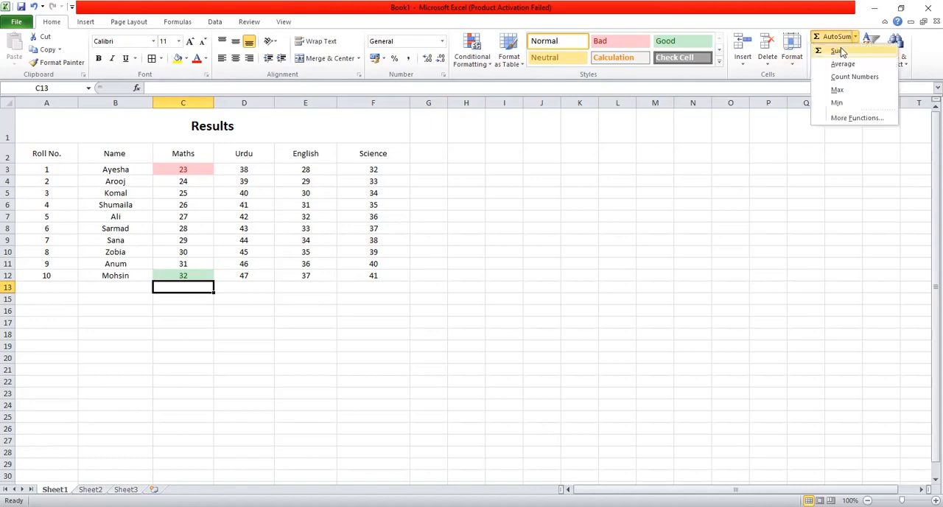
pyautogui.click(839, 52)
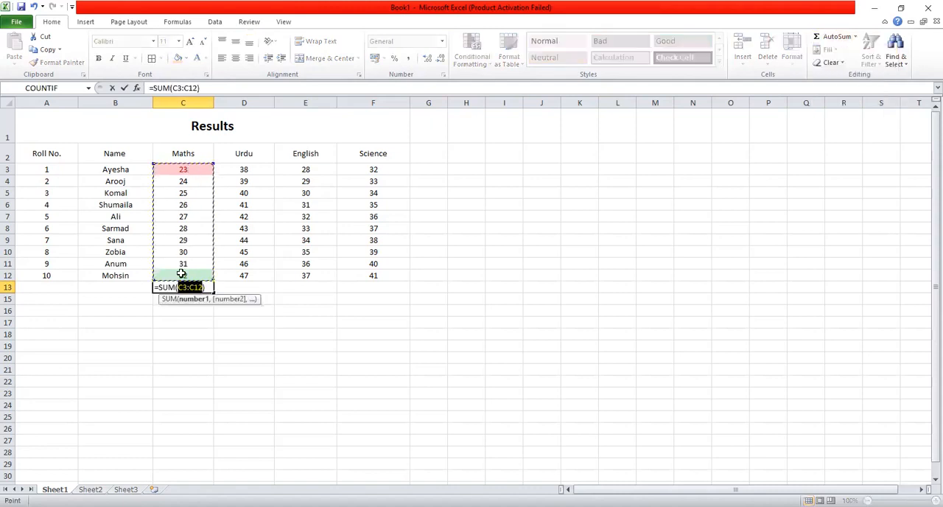
pyautogui.click(190, 225)
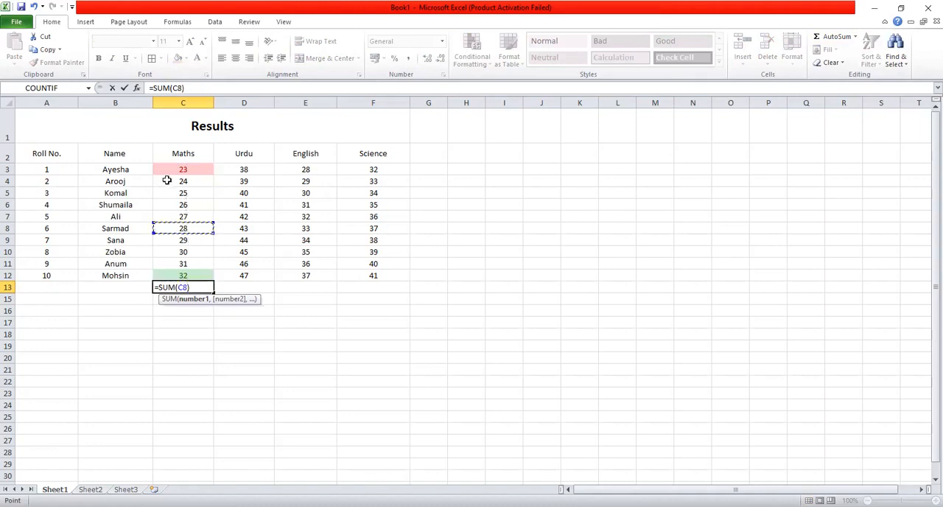
pyautogui.click(166, 169)
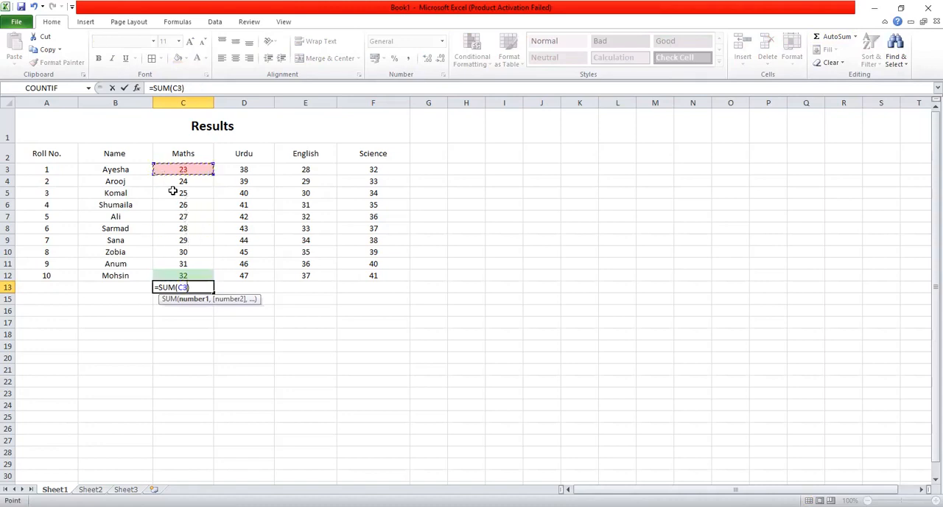
pyautogui.keyDown('shift'); pyautogui.click(190, 274); pyautogui.keyUp('shift')
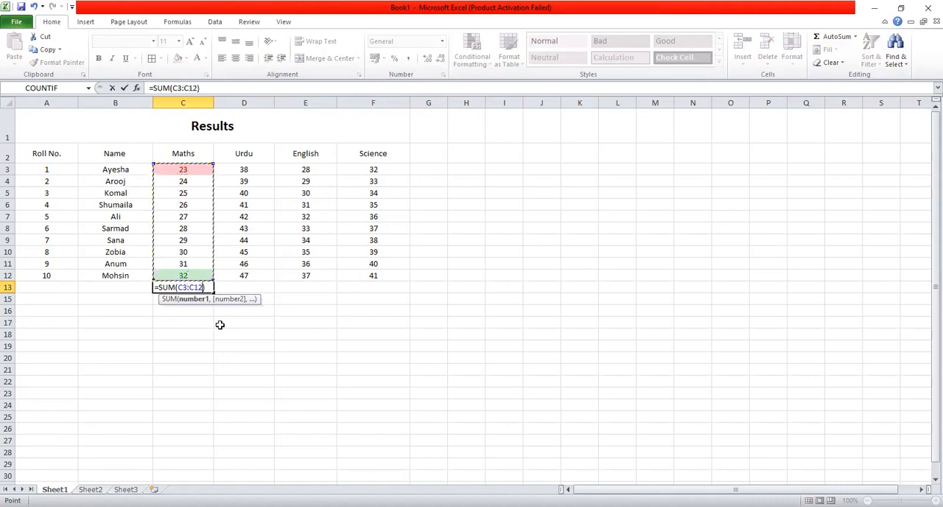
pyautogui.press('Return')
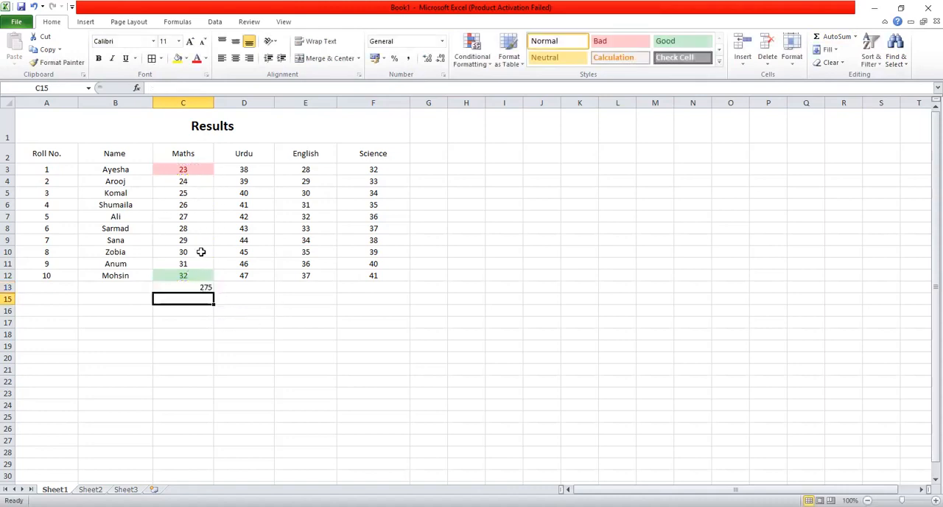
pyautogui.doubleClick(206, 287)
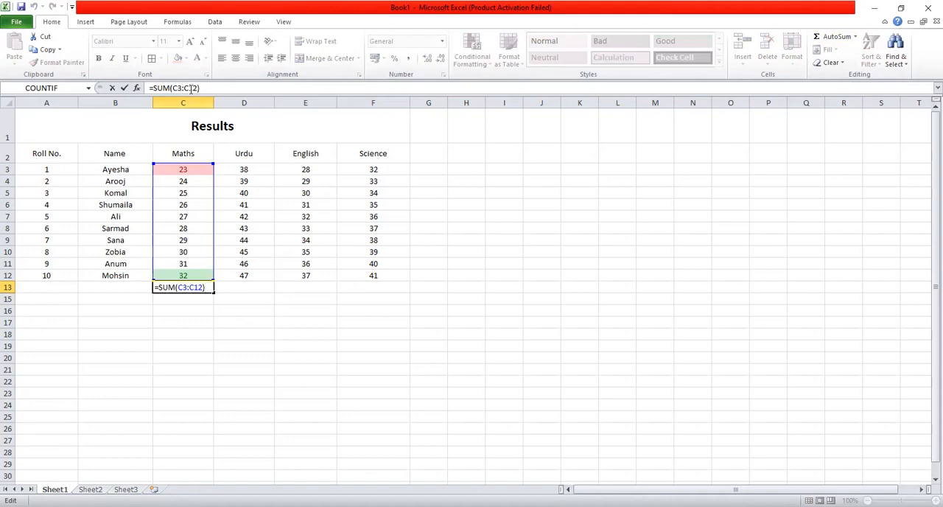
# Calculate the average of the Urdu marks D3:D12 in cell D13 with the AutoSum Average function
pyautogui.click(252, 285)
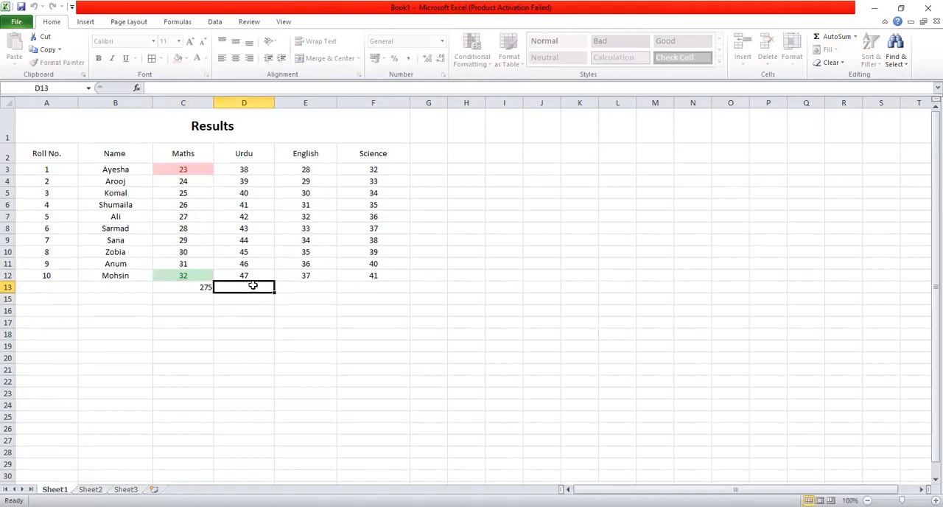
pyautogui.click(854, 36)
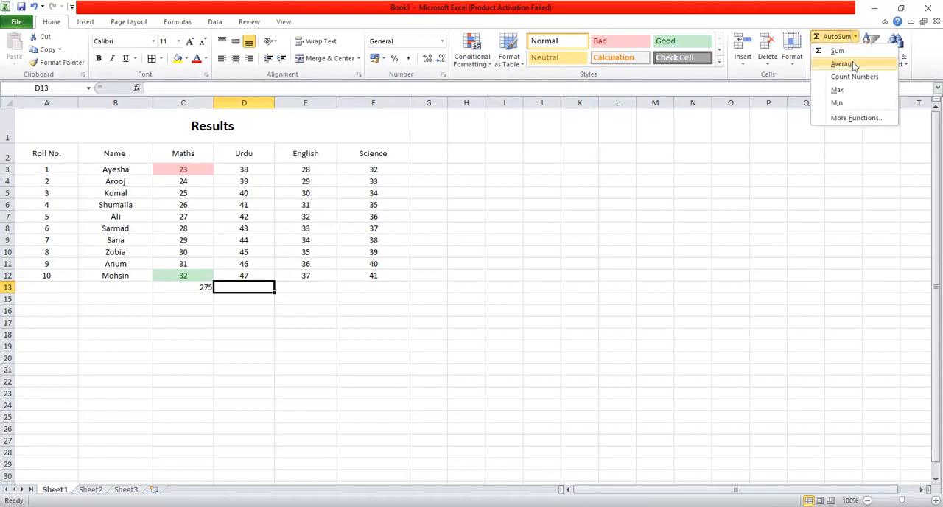
pyautogui.click(840, 64)
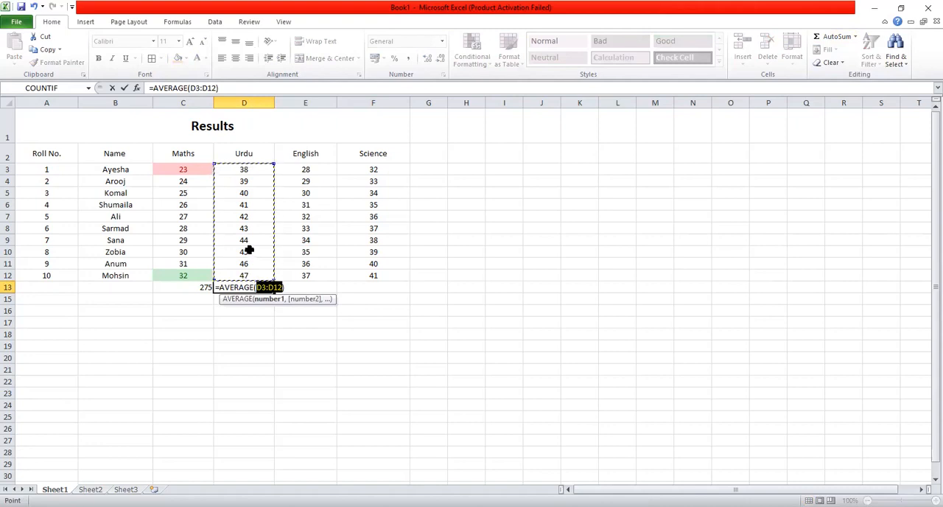
pyautogui.press('Return')
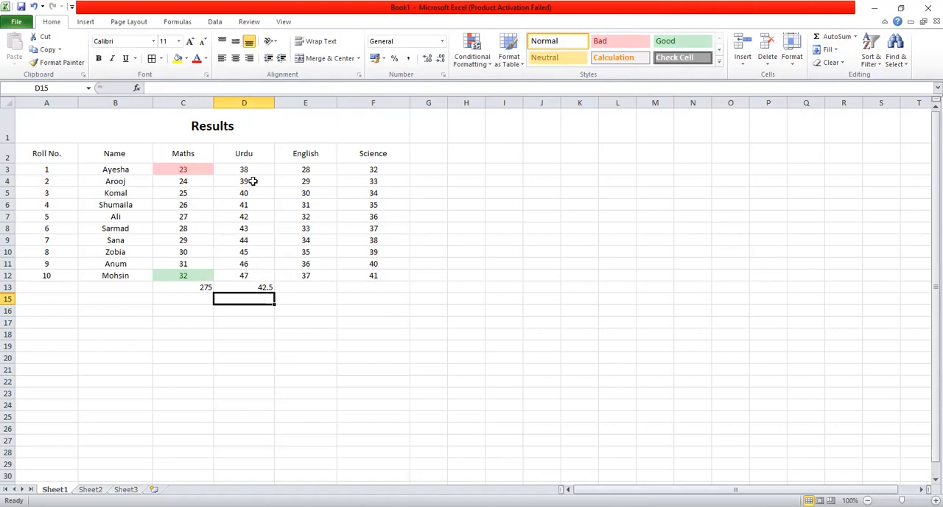
pyautogui.click(307, 286)
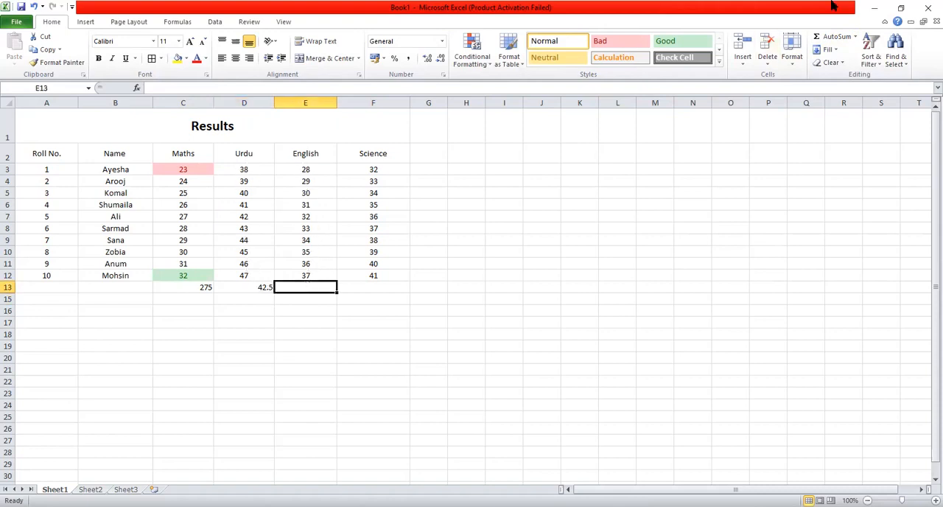
pyautogui.click(856, 37)
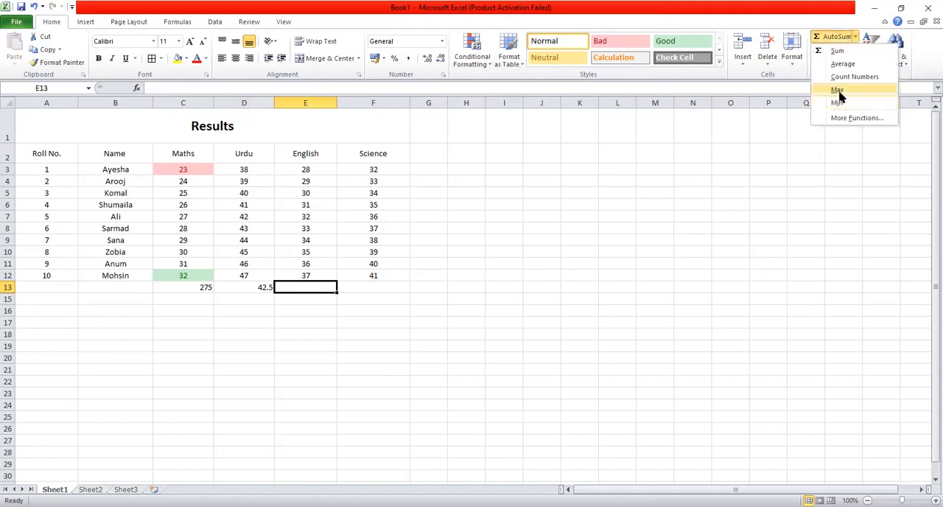
pyautogui.click(75, 176)
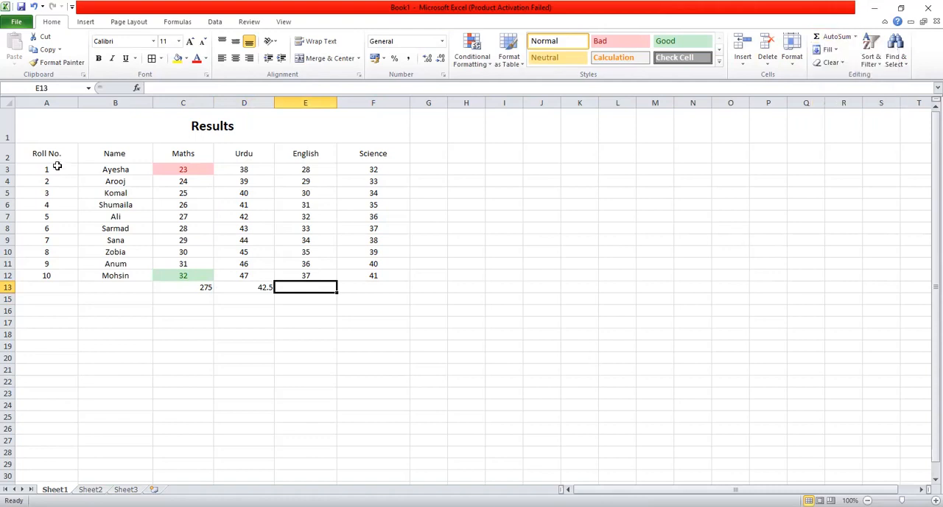
pyautogui.click(50, 286)
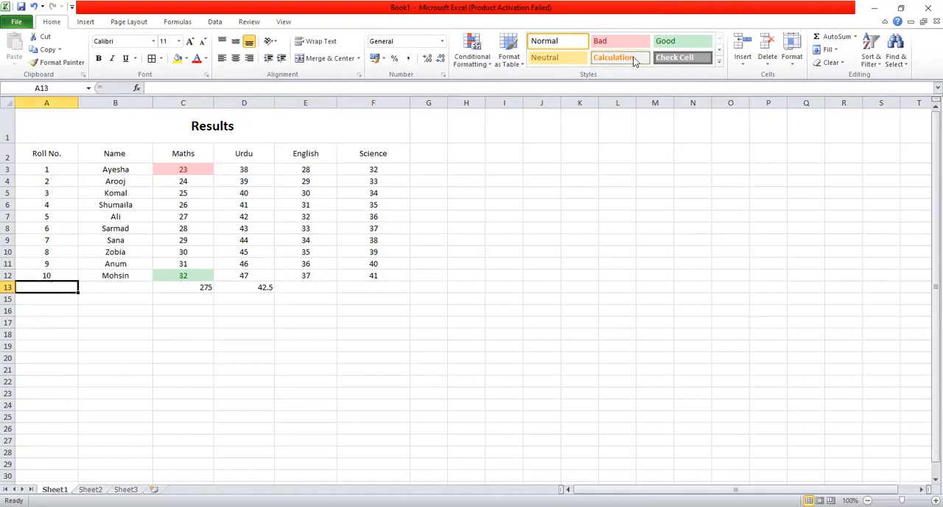
pyautogui.click(847, 36)
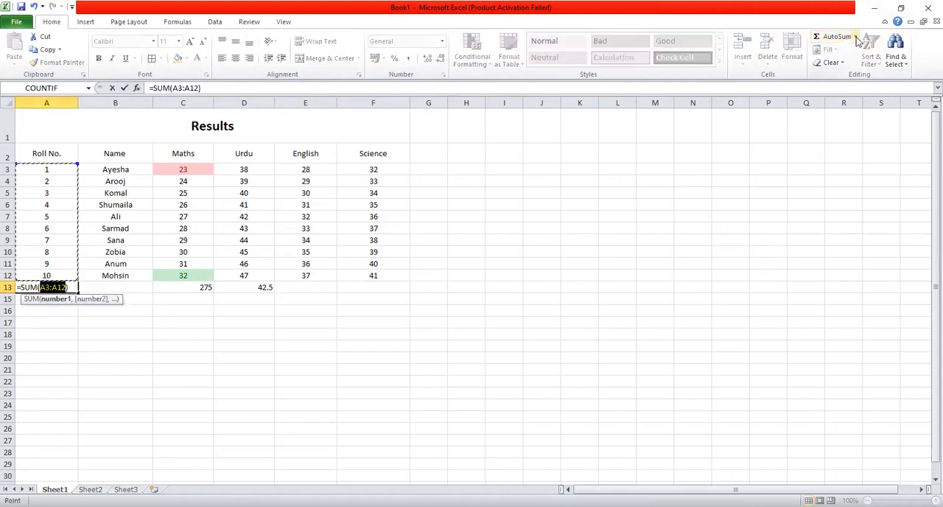
pyautogui.press('BackSpace')
pyautogui.press('BackSpace')
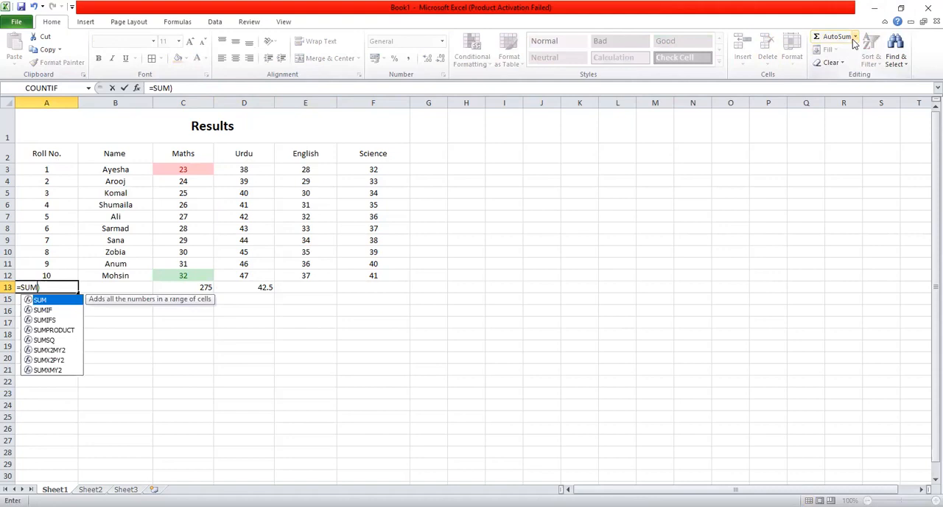
pyautogui.press('BackSpace')
pyautogui.press('BackSpace')
pyautogui.press('BackSpace')
pyautogui.press('BackSpace')
pyautogui.press('BackSpace')
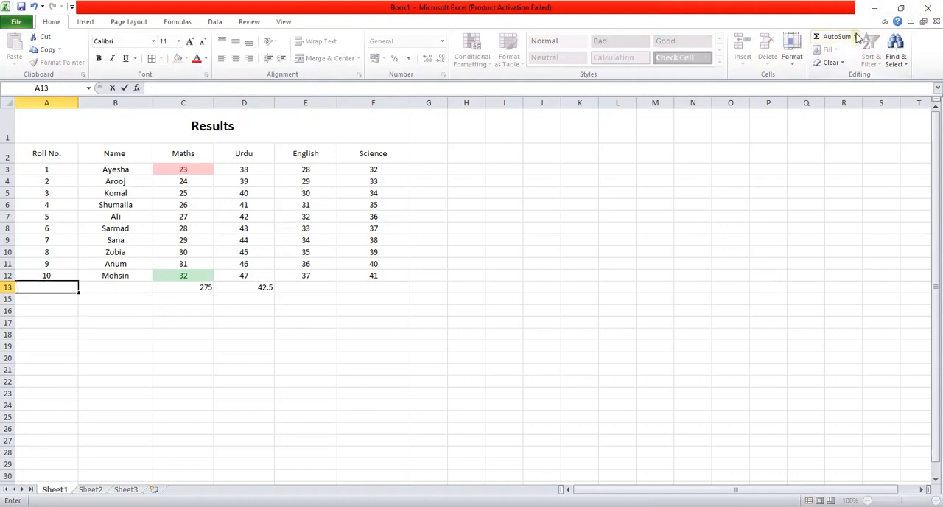
pyautogui.click(856, 37)
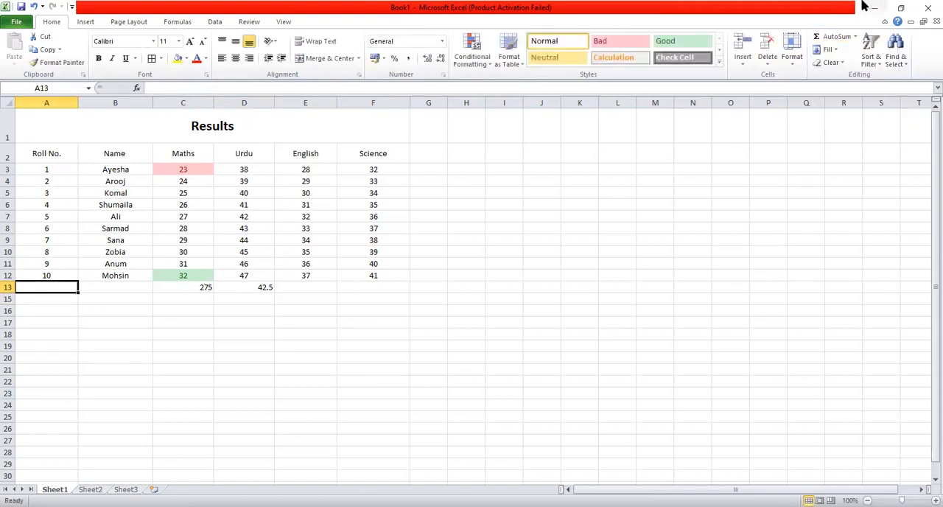
pyautogui.click(851, 38)
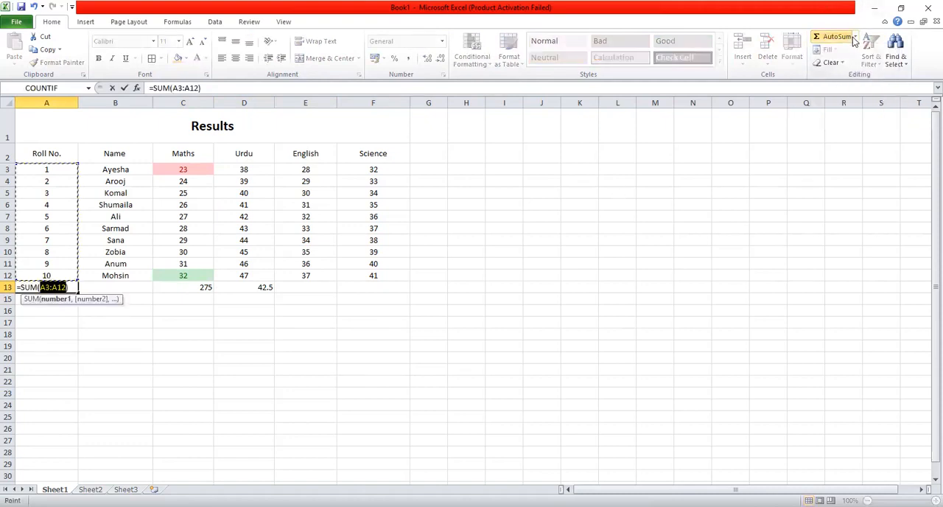
pyautogui.press('BackSpace')
pyautogui.hotkey('ctrl', 'z')
pyautogui.press('BackSpace')
pyautogui.hotkey('ctrl', 'z')
pyautogui.press('BackSpace')
pyautogui.press('BackSpace')
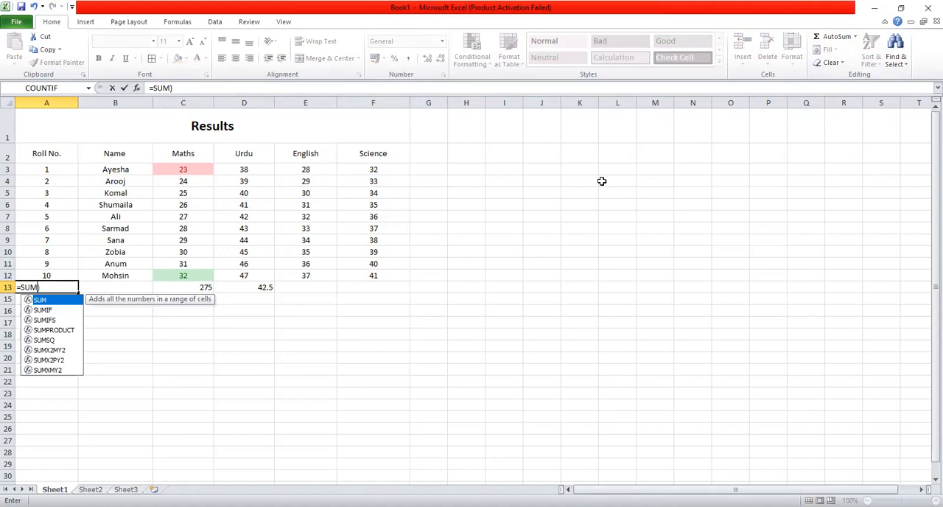
pyautogui.press('Escape')
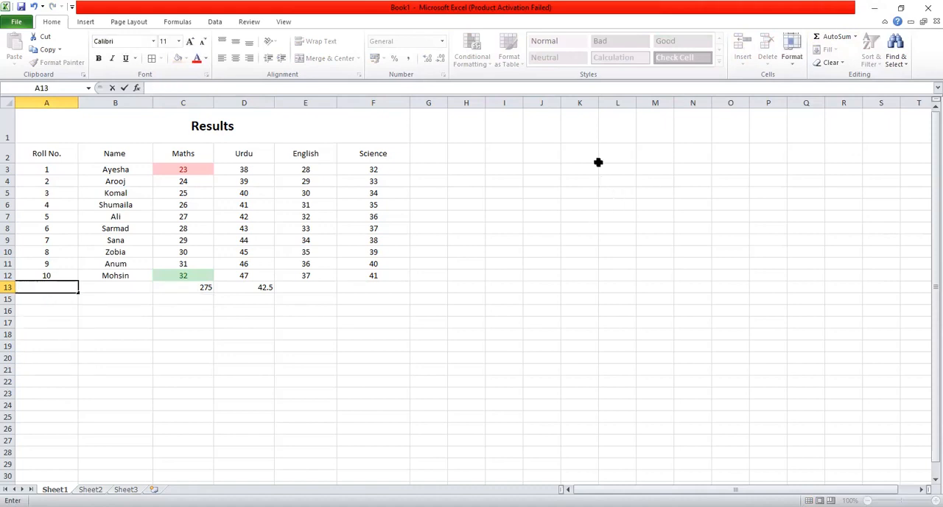
pyautogui.click(125, 322)
# Count the roll numbers in A3:A12 in cell A13 with the AutoSum Count Numbers function and check its formula
pyautogui.click(57, 286)
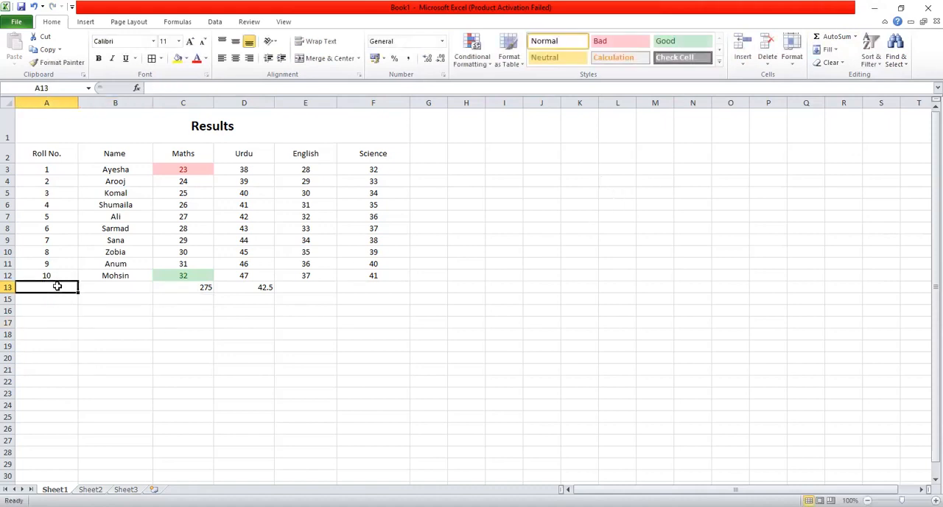
pyautogui.click(854, 37)
pyautogui.click(840, 80)
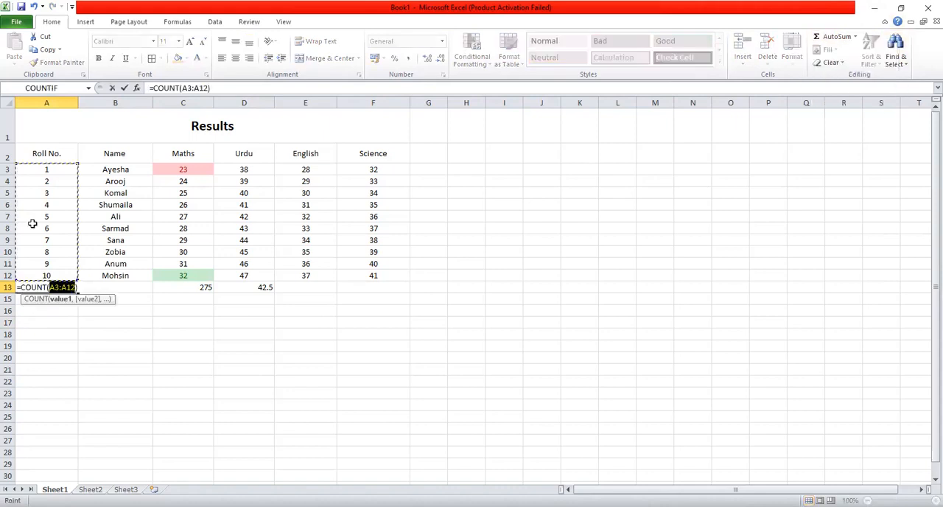
pyautogui.moveTo(44, 168); pyautogui.dragTo(51, 278)
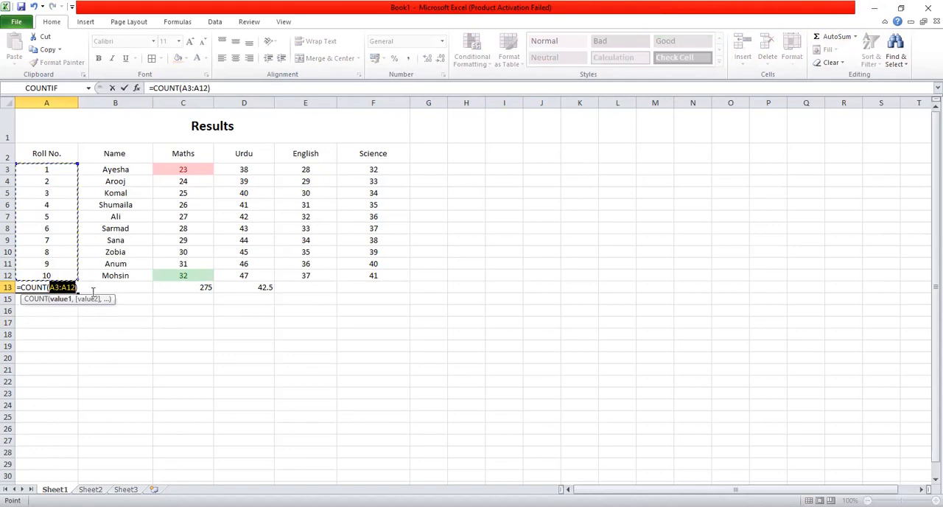
pyautogui.press('Return')
pyautogui.doubleClick(71, 289)
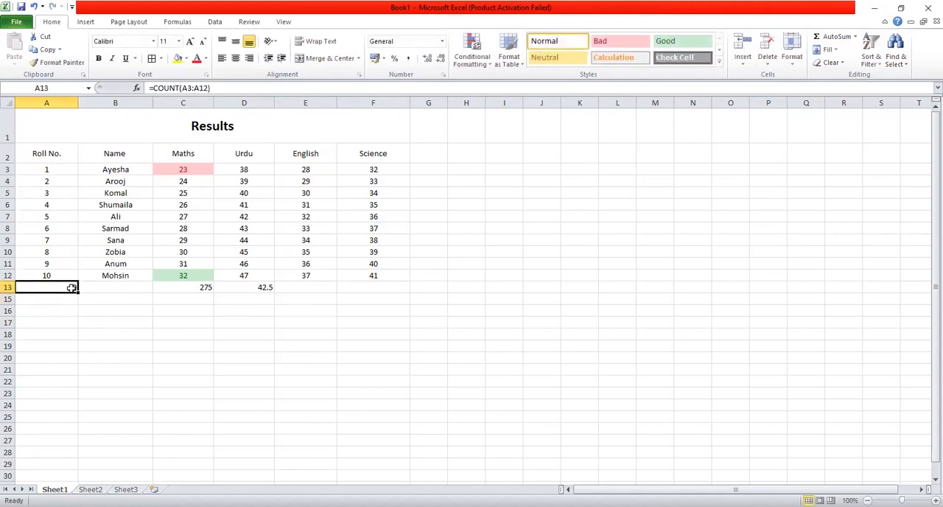
pyautogui.press('Tab')
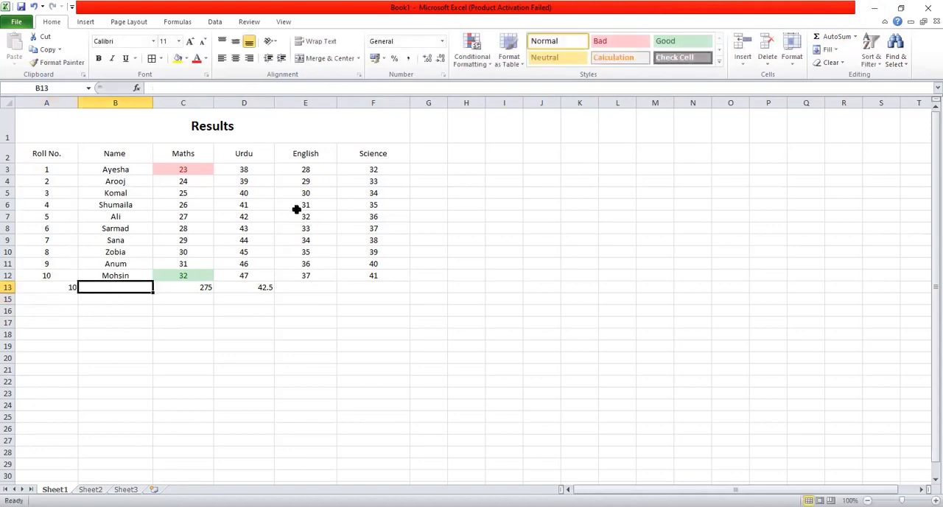
# Find the highest English mark in E3:E12 in cell E13 with the AutoSum Max function
pyautogui.click(322, 289)
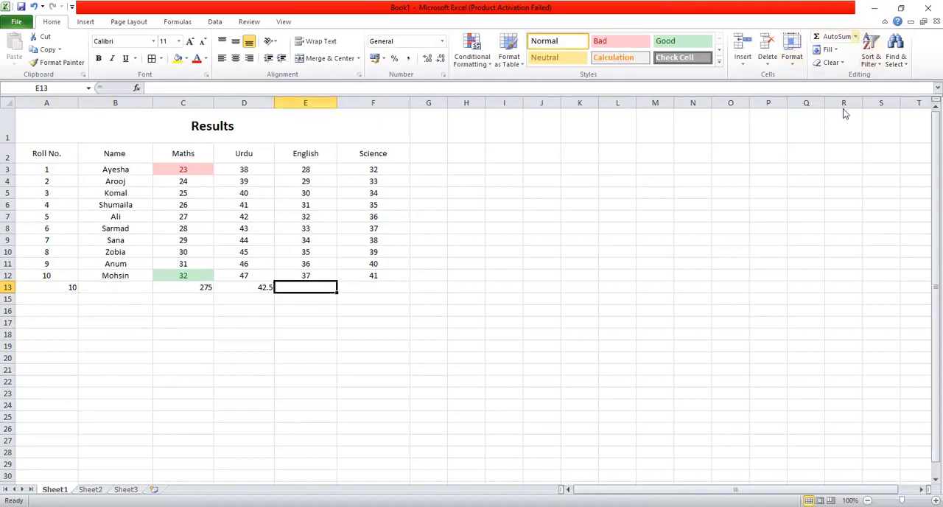
pyautogui.click(854, 36)
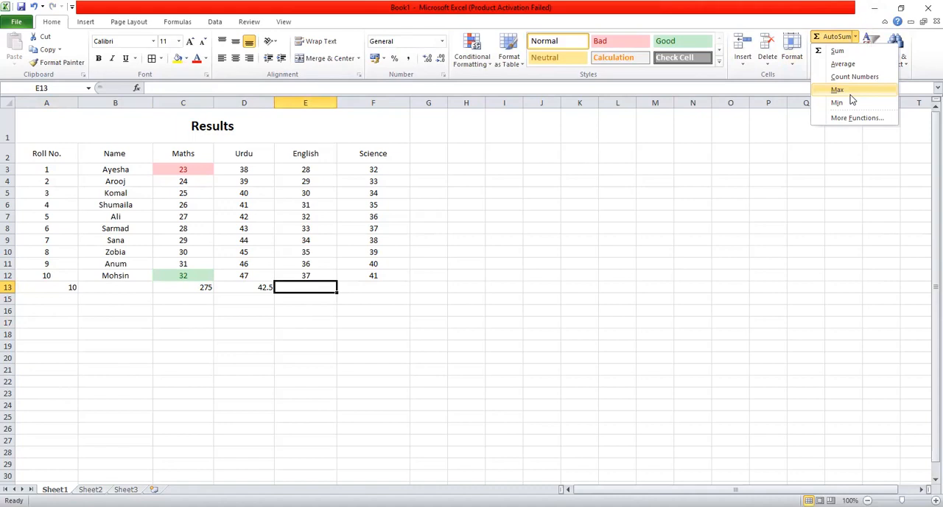
pyautogui.click(839, 90)
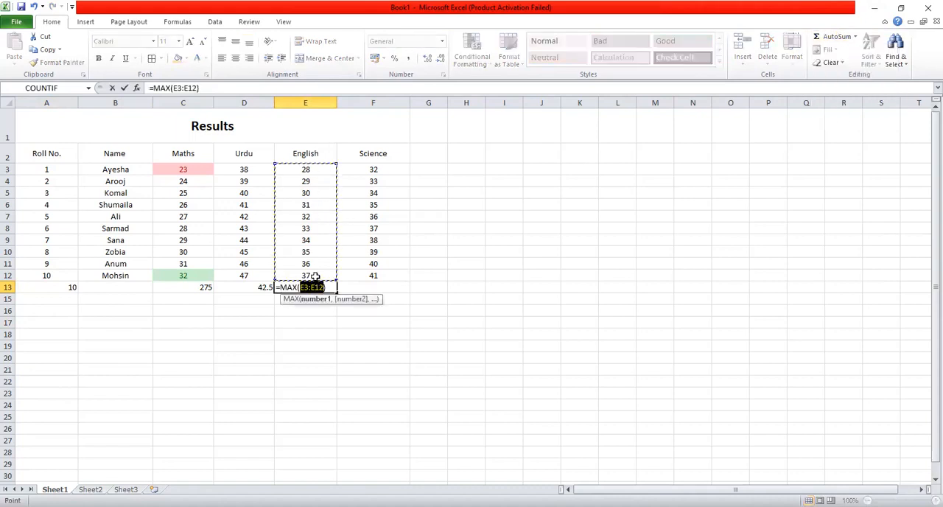
pyautogui.press('Return')
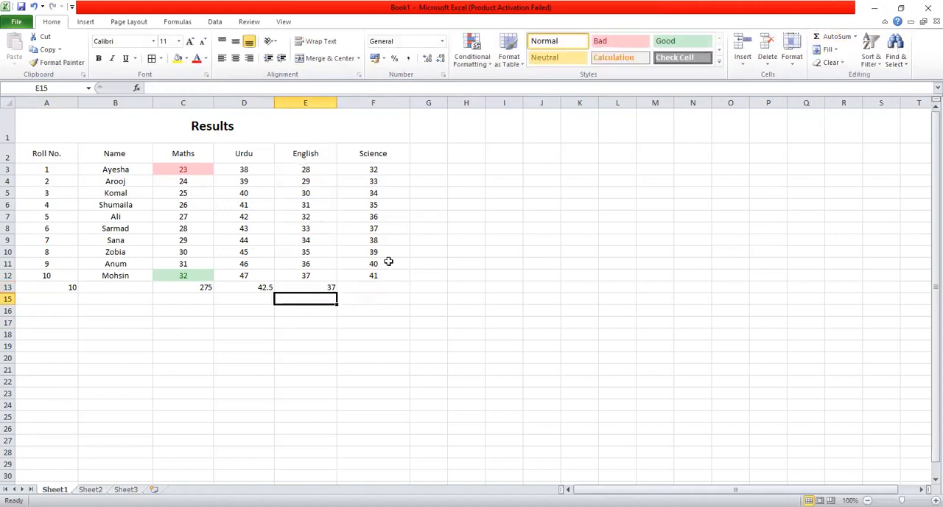
# Find the lowest Science mark in F3:F12 in cell F13 with the AutoSum Min function
pyautogui.click(394, 286)
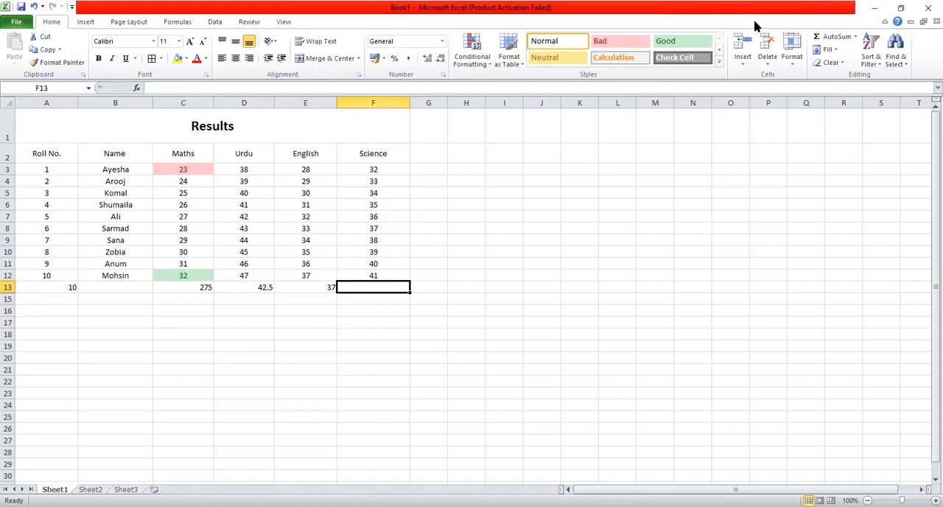
pyautogui.click(854, 37)
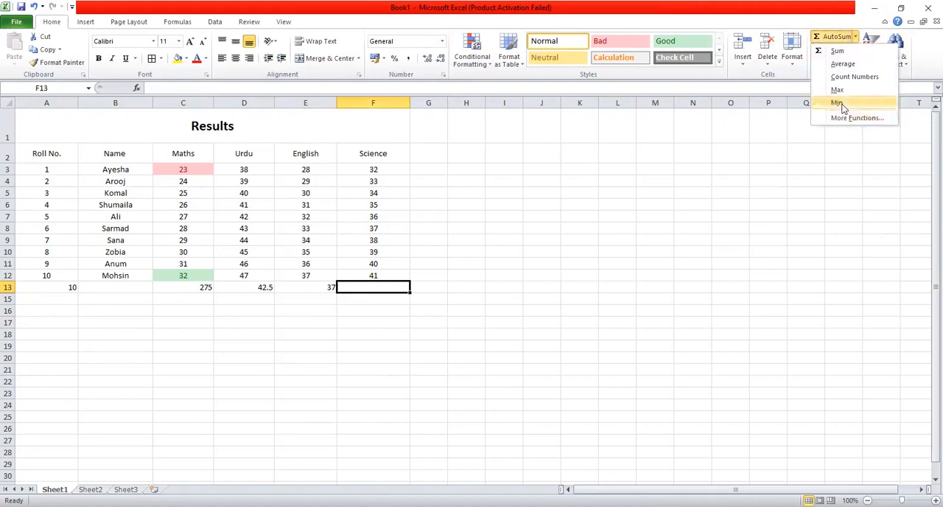
pyautogui.click(837, 102)
pyautogui.press('Return')
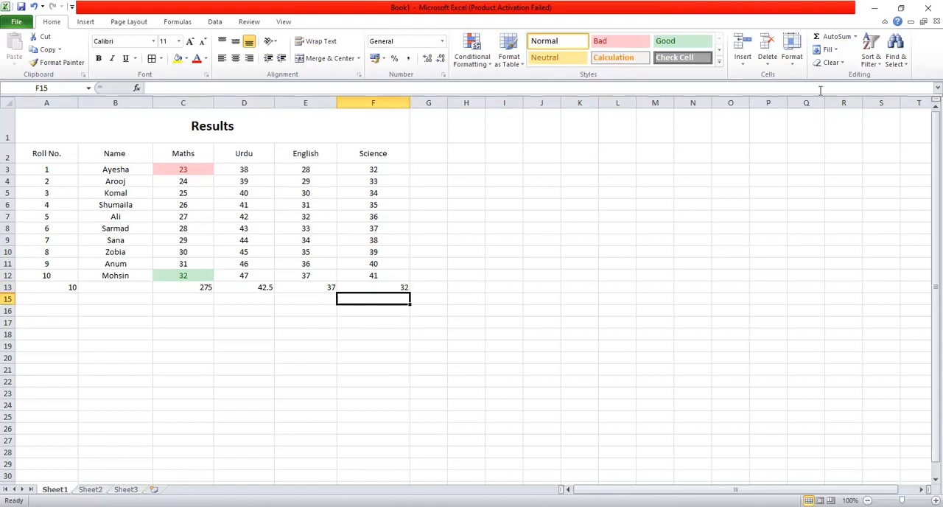
# Browse the additional functions offered for AutoSum in the Most Recently Used category without inserting one
pyautogui.click(855, 38)
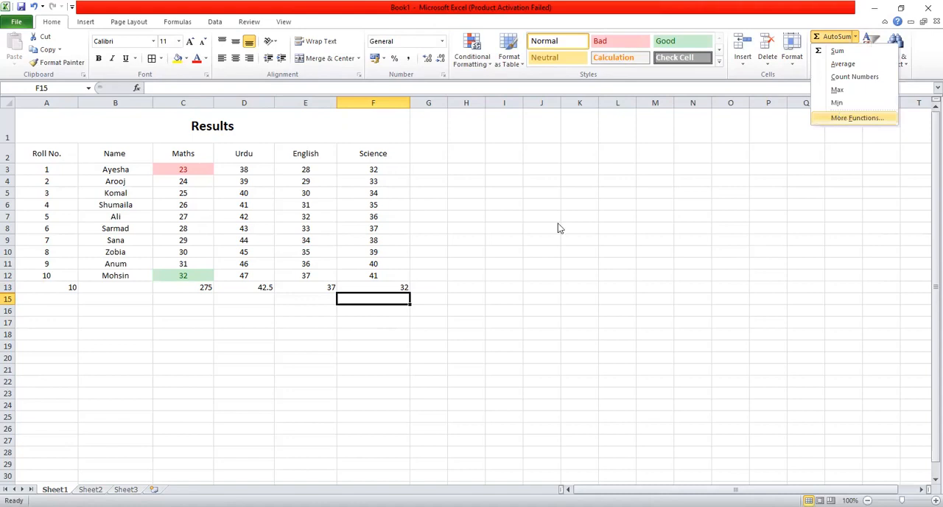
pyautogui.press('Return')
pyautogui.moveTo(409, 286)
pyautogui.mouseDown()
pyautogui.moveTo(409, 306)
pyautogui.moveTo(409, 274)
pyautogui.mouseUp()
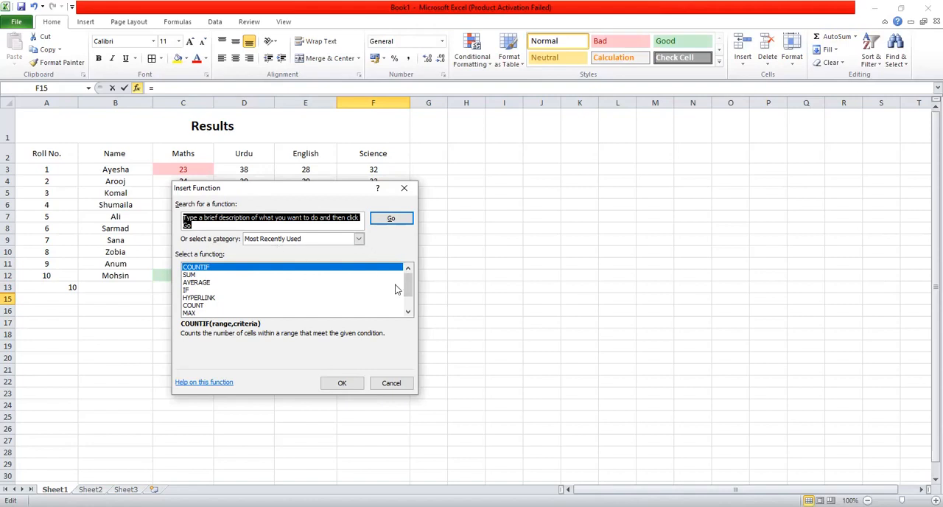
pyautogui.scroll(-1, 409, 289)
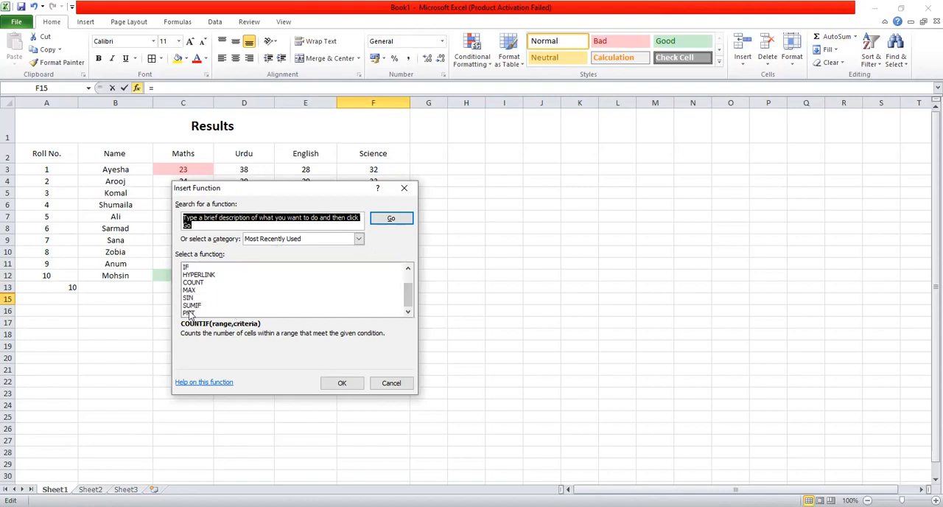
pyautogui.click(402, 189)
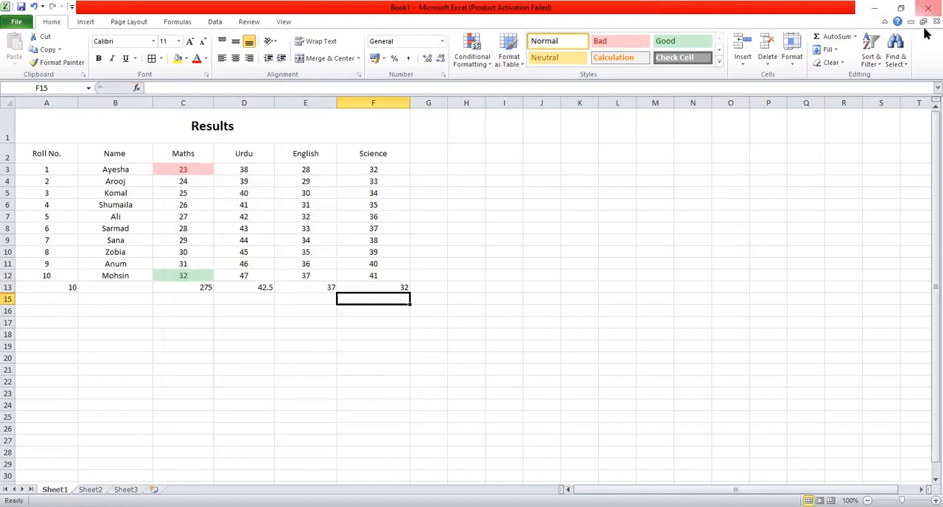
pyautogui.click(880, 63)
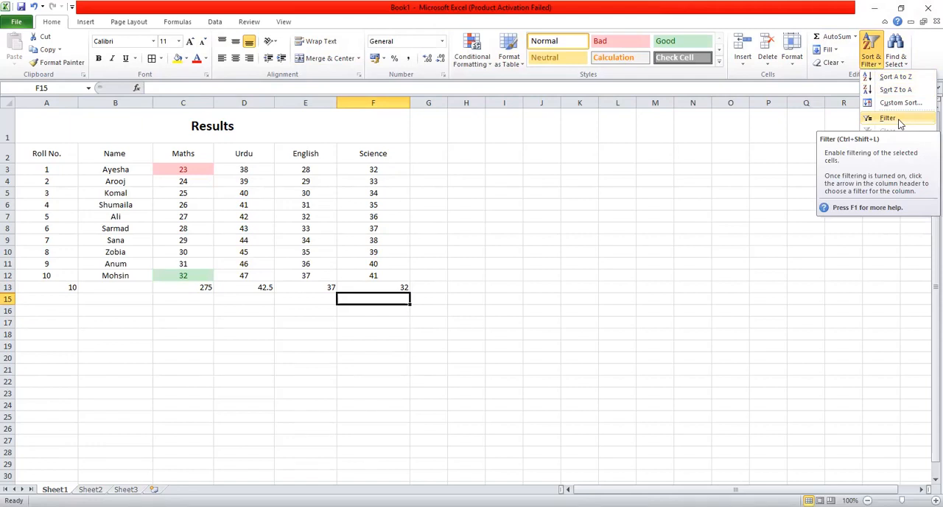
pyautogui.press('Return')
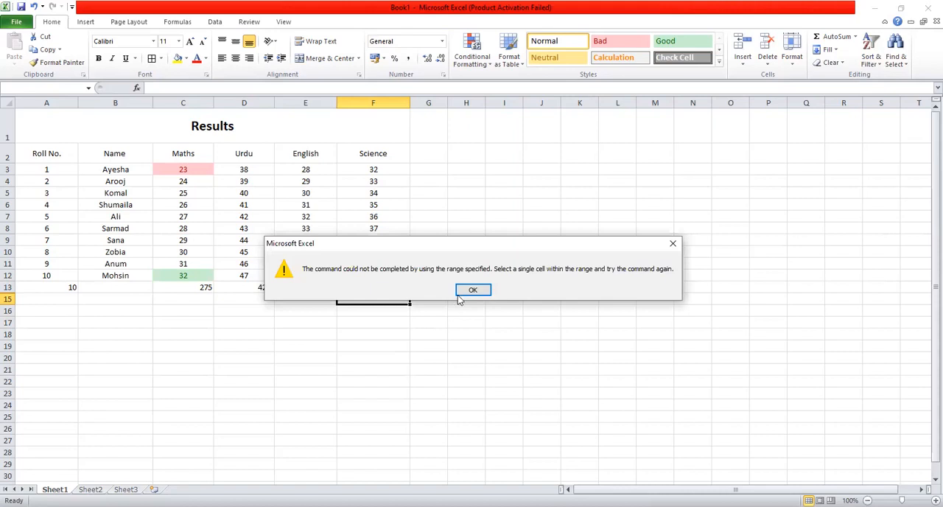
pyautogui.click(470, 289)
pyautogui.click(246, 325)
# Apply a filter to the Science marks in F3:F12
pyautogui.moveTo(372, 170); pyautogui.dragTo(391, 271)
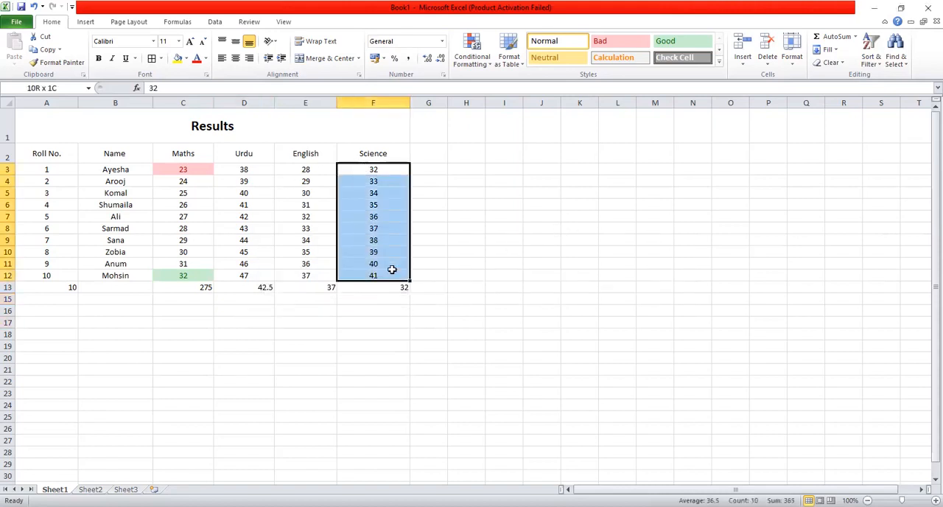
pyautogui.click(878, 68)
pyautogui.click(877, 125)
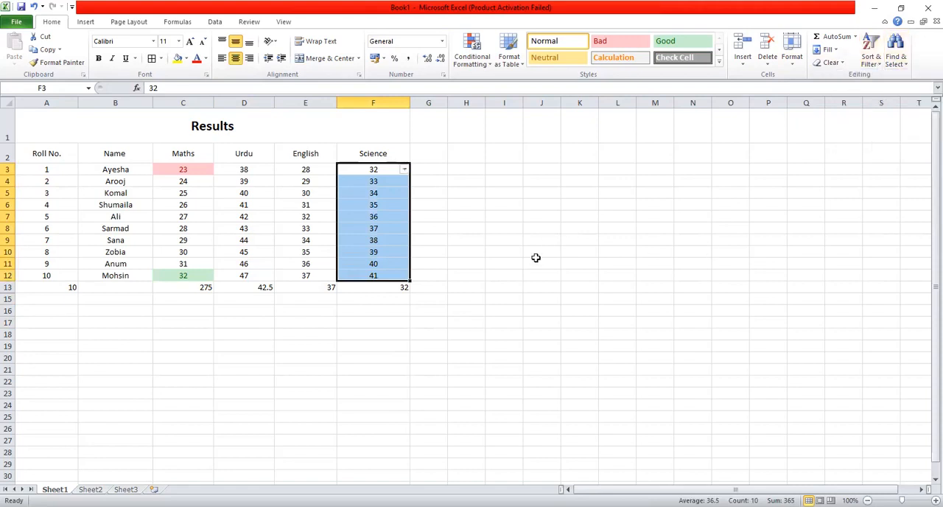
pyautogui.click(549, 307)
# Review the sort and filter options of the Science column and inspect the mark in cell F3
pyautogui.click(403, 169)
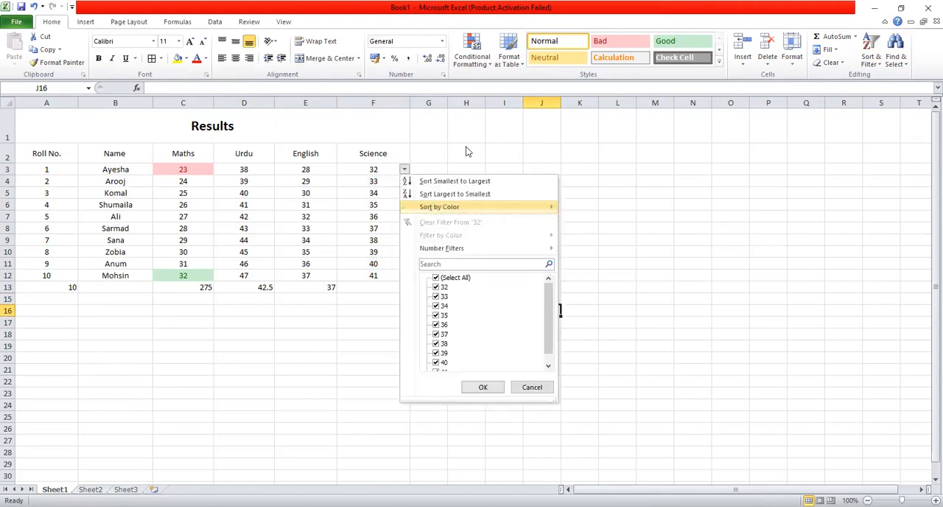
pyautogui.click(390, 160)
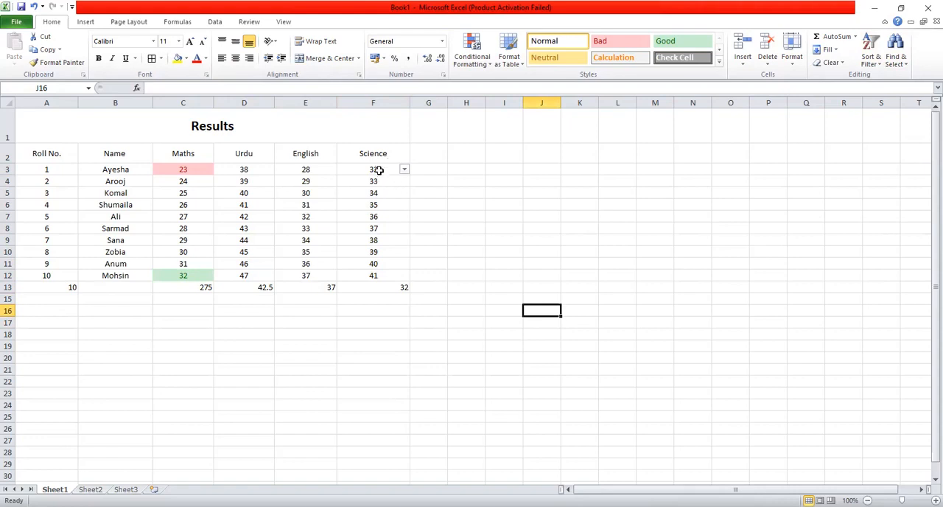
pyautogui.click(378, 170)
pyautogui.doubleClick(373, 170)
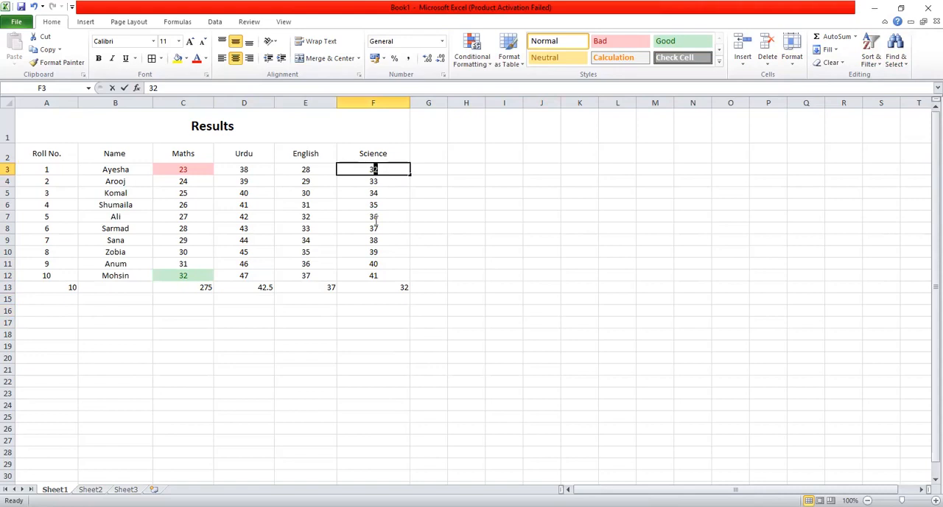
pyautogui.click(392, 285)
pyautogui.click(457, 260)
pyautogui.click(404, 170)
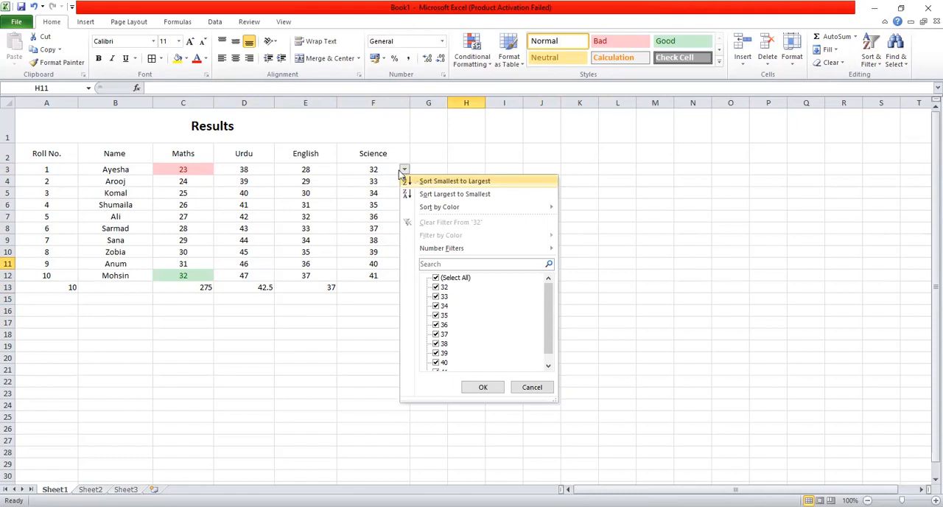
pyautogui.click(454, 181)
pyautogui.click(364, 331)
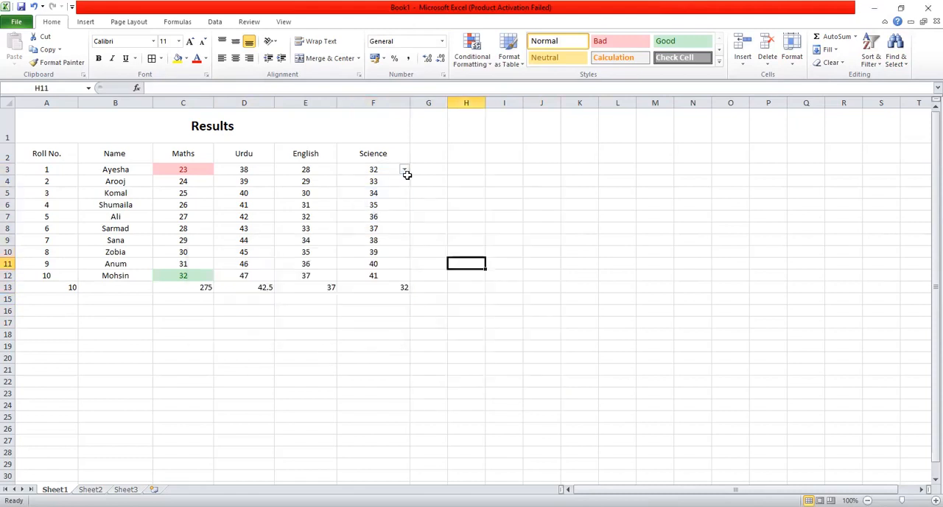
# Sort the filtered Science marks from largest to smallest, expanding the selection so the neighbouring columns are sorted with them
pyautogui.click(405, 170)
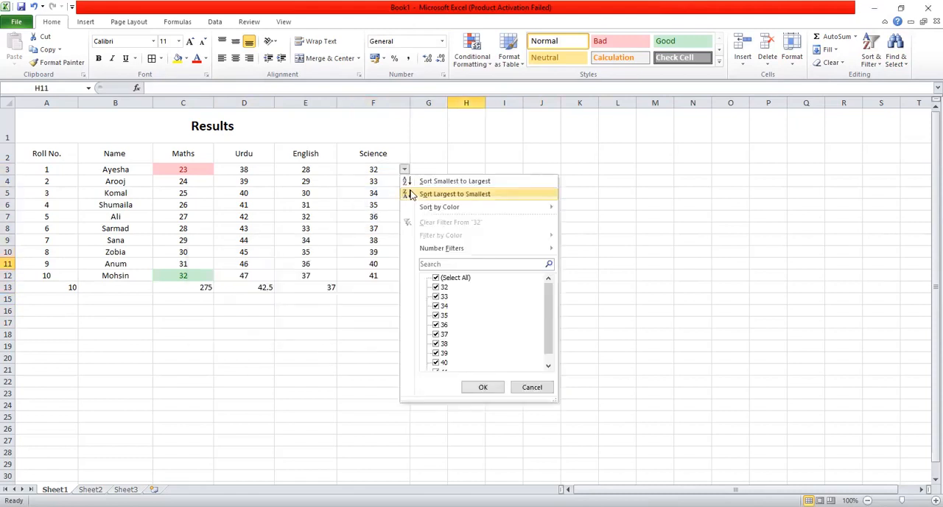
pyautogui.click(407, 187)
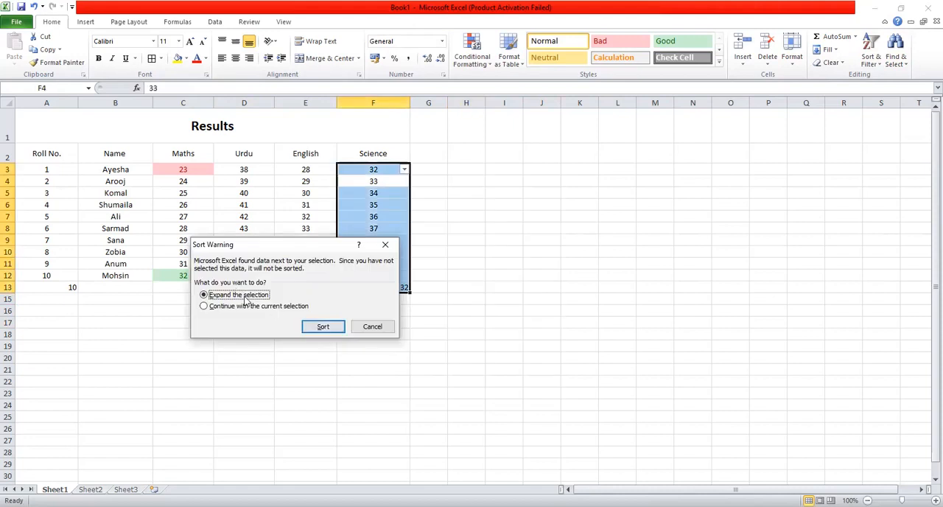
pyautogui.click(320, 328)
pyautogui.click(466, 263)
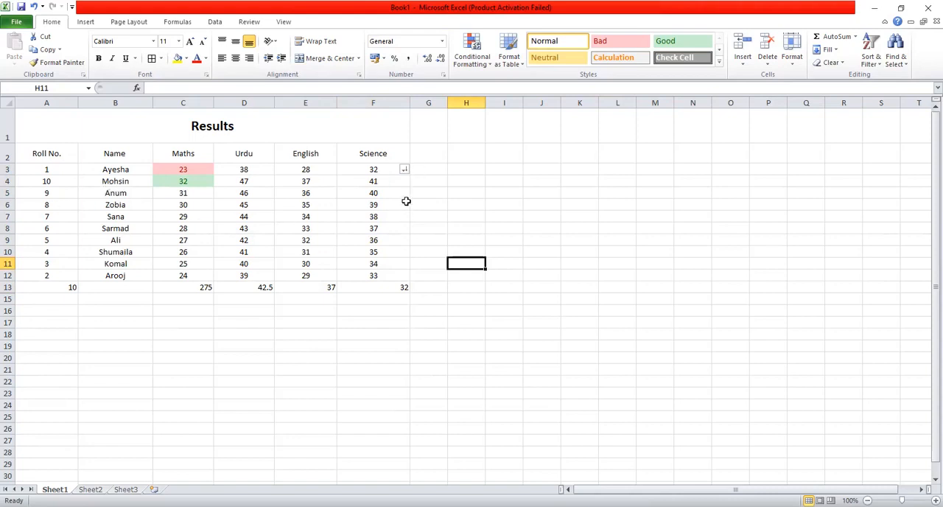
pyautogui.click(473, 227)
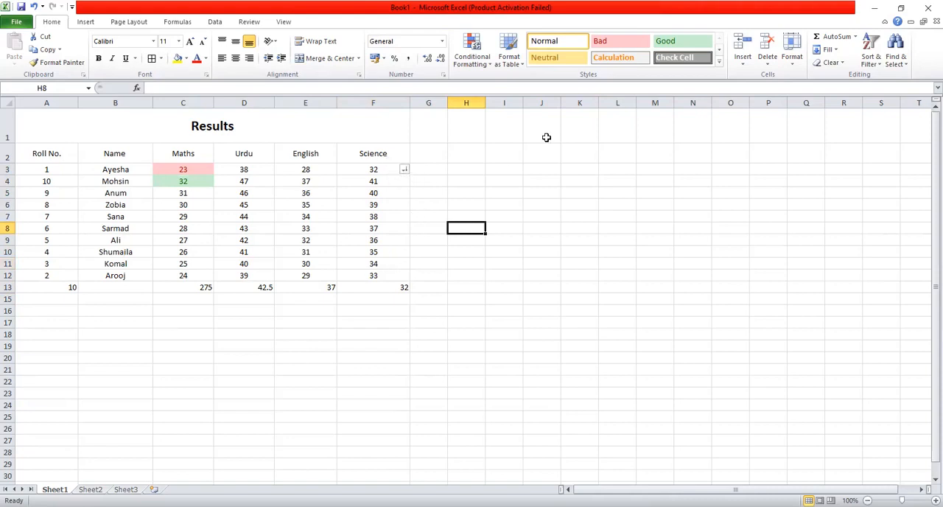
pyautogui.click(581, 156)
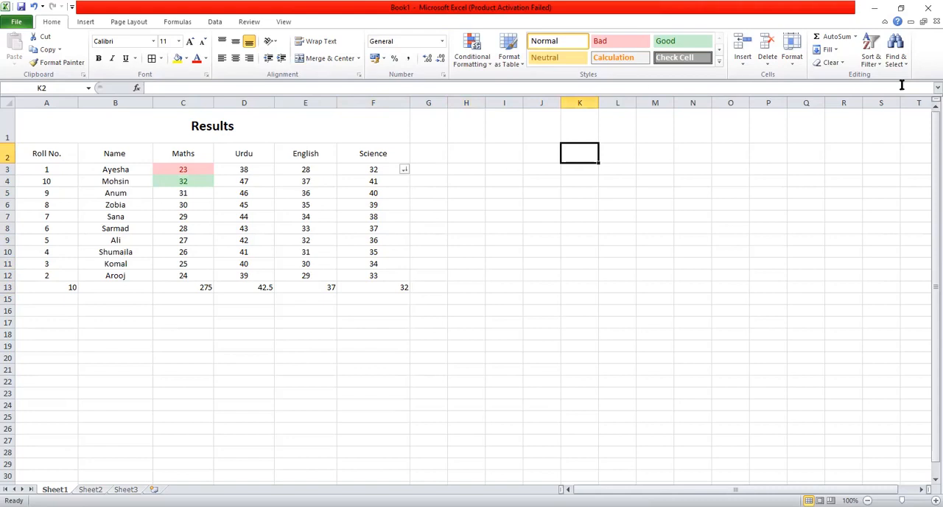
# Find all cells containing the name of the student in row 11 and close the search
pyautogui.click(905, 65)
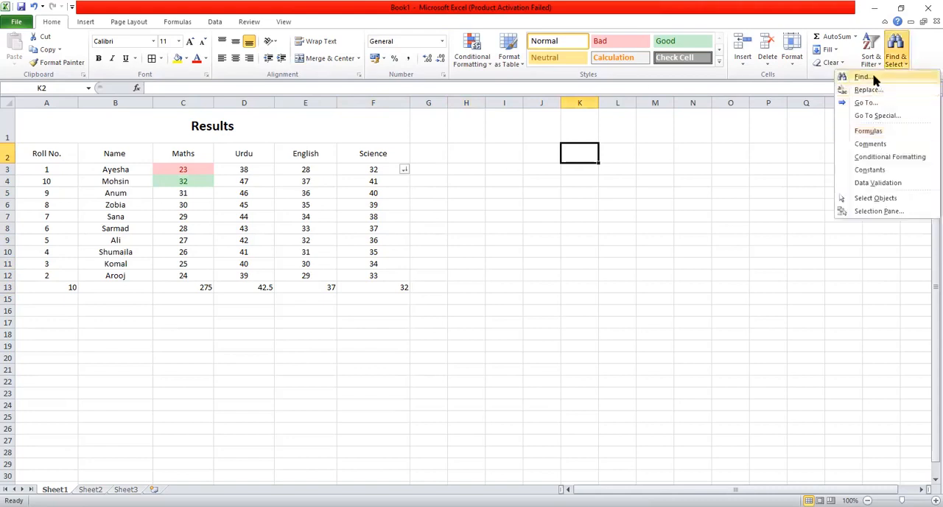
pyautogui.click(874, 79)
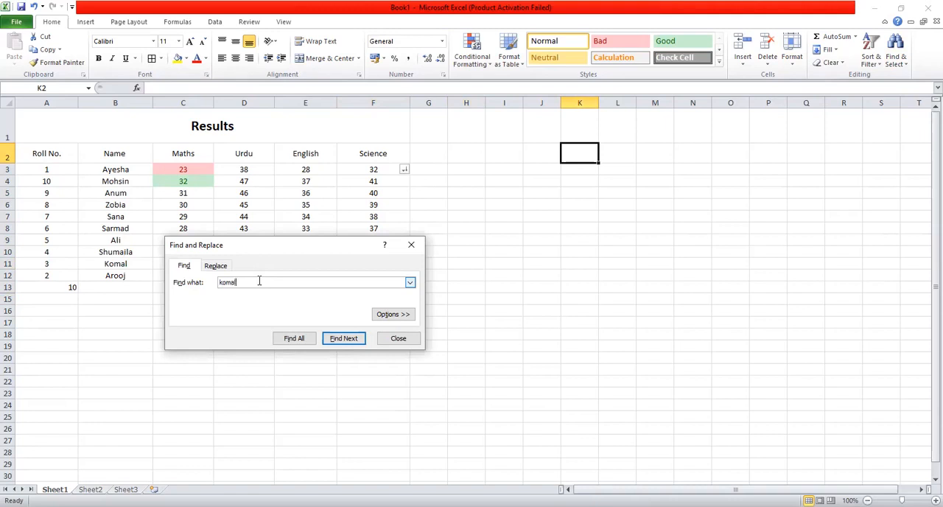
pyautogui.click(293, 338)
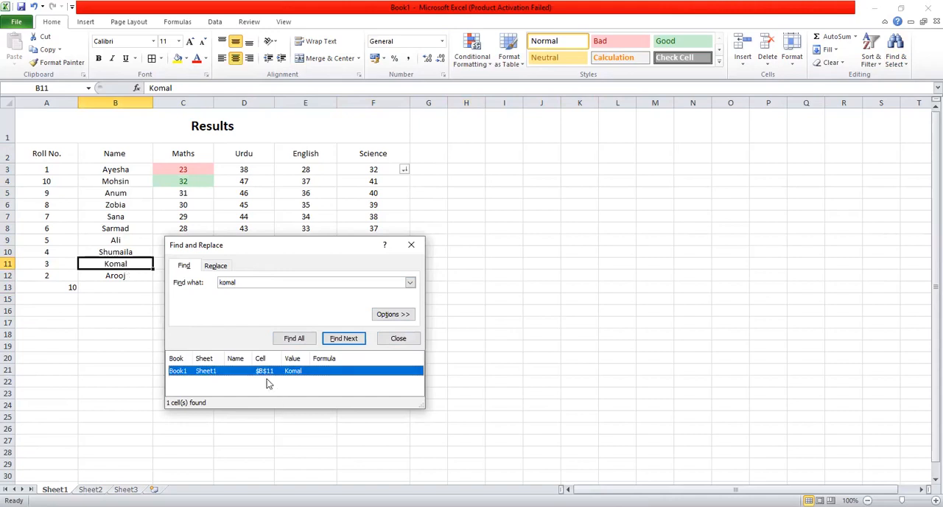
pyautogui.click(411, 244)
# Highlight all cells on the sheet that contain formulas, and clear the selection after viewing them
pyautogui.click(894, 65)
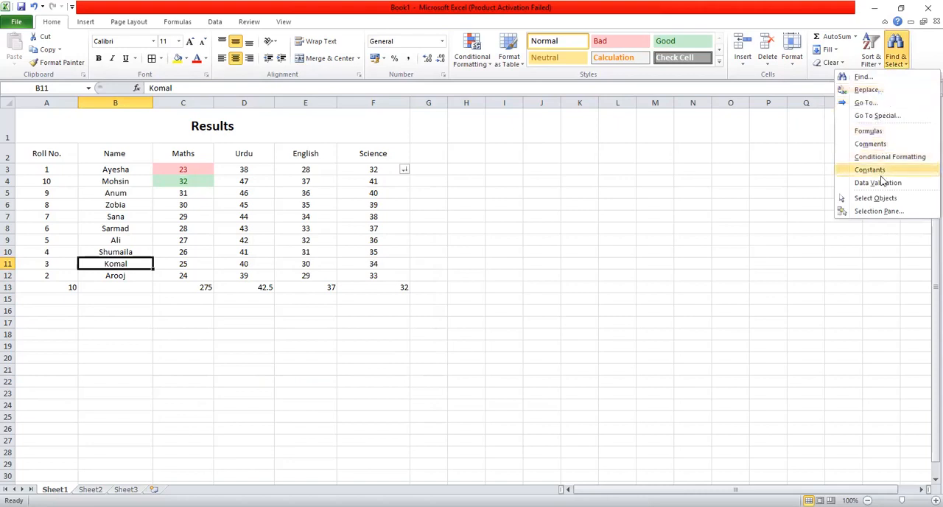
pyautogui.click(870, 131)
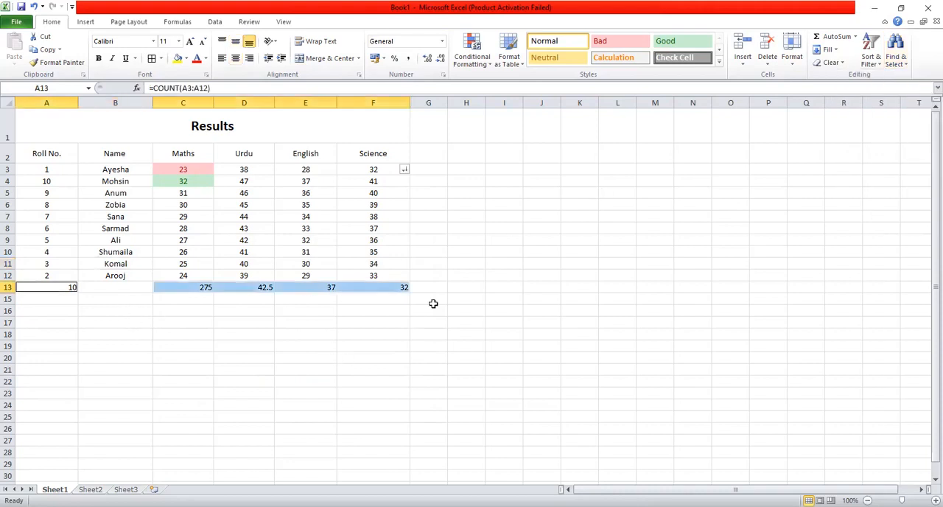
pyautogui.click(902, 64)
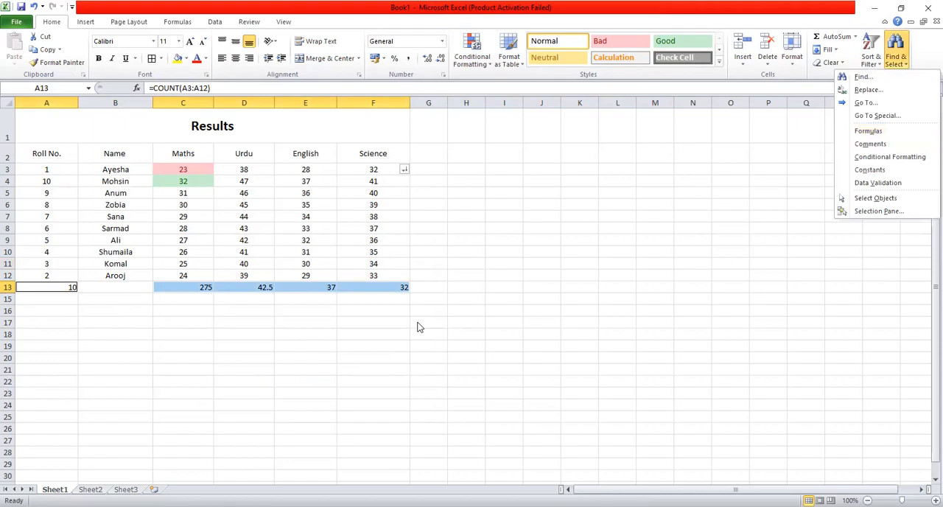
pyautogui.press('Escape')
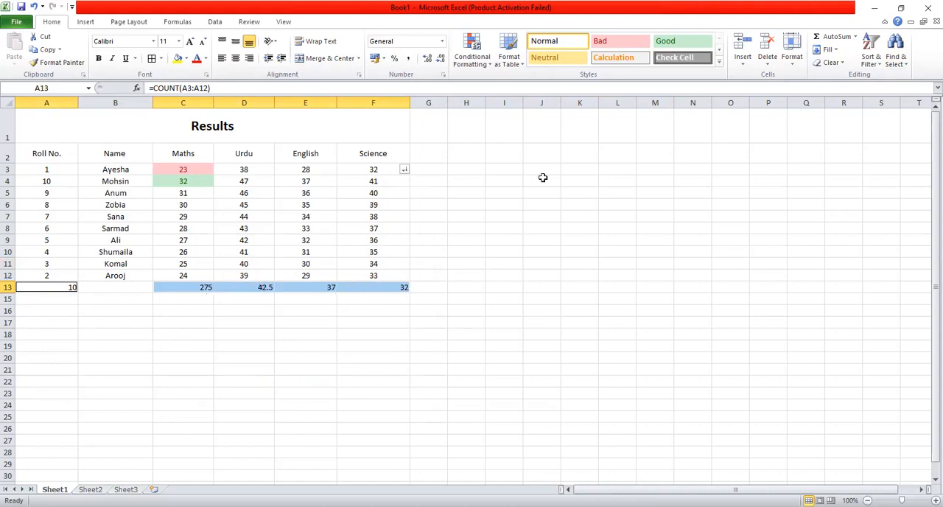
pyautogui.click(674, 321)
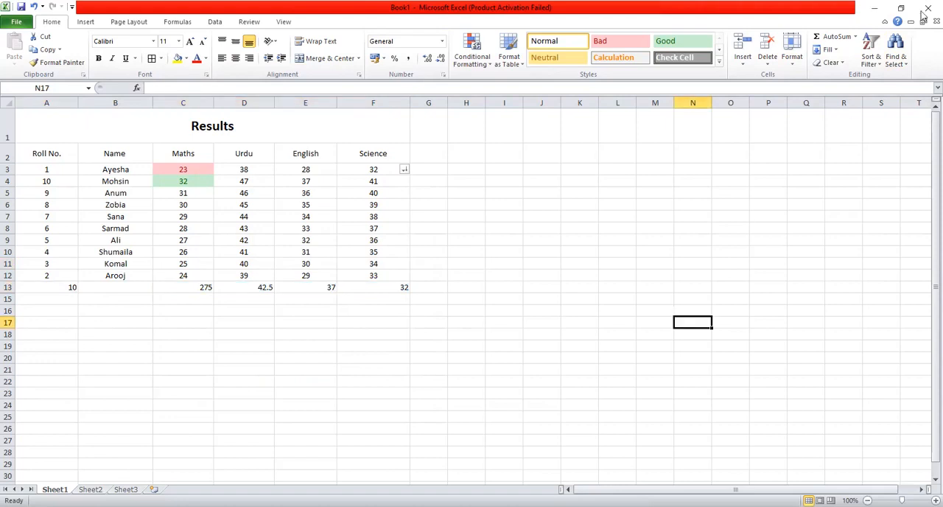
# Search the sheet for cells with comments and for cells with conditional formatting
pyautogui.click(896, 64)
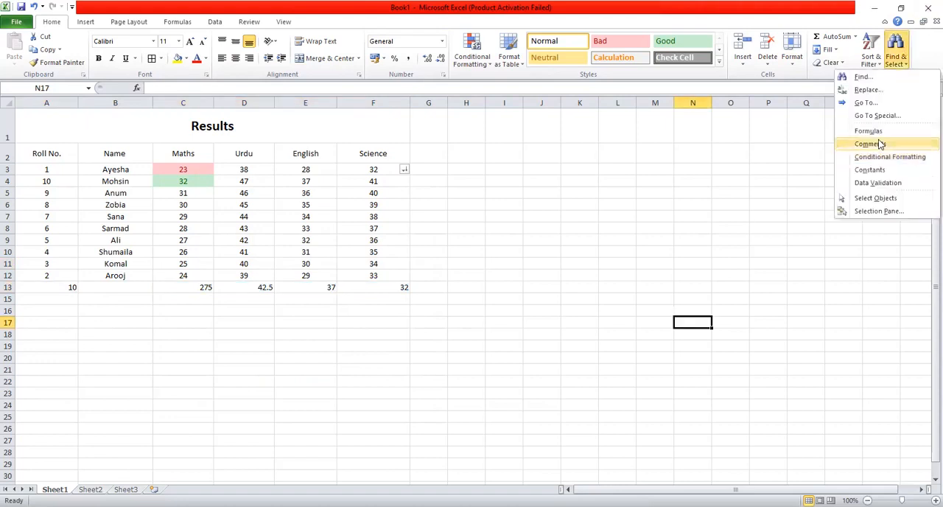
pyautogui.click(879, 144)
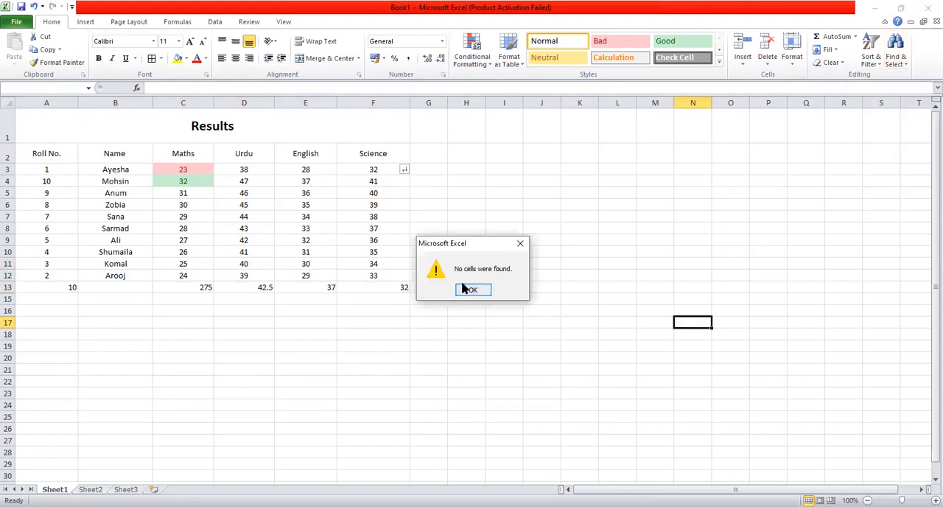
pyautogui.click(464, 289)
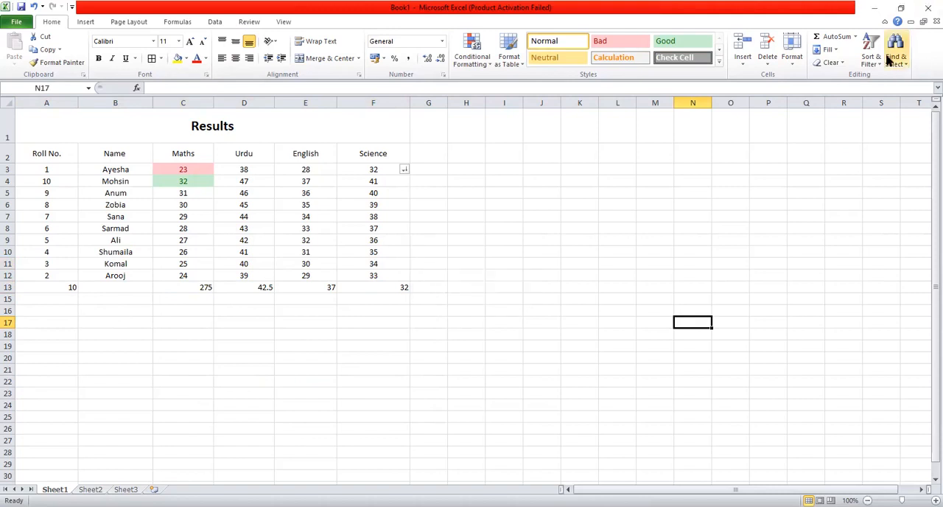
pyautogui.click(888, 61)
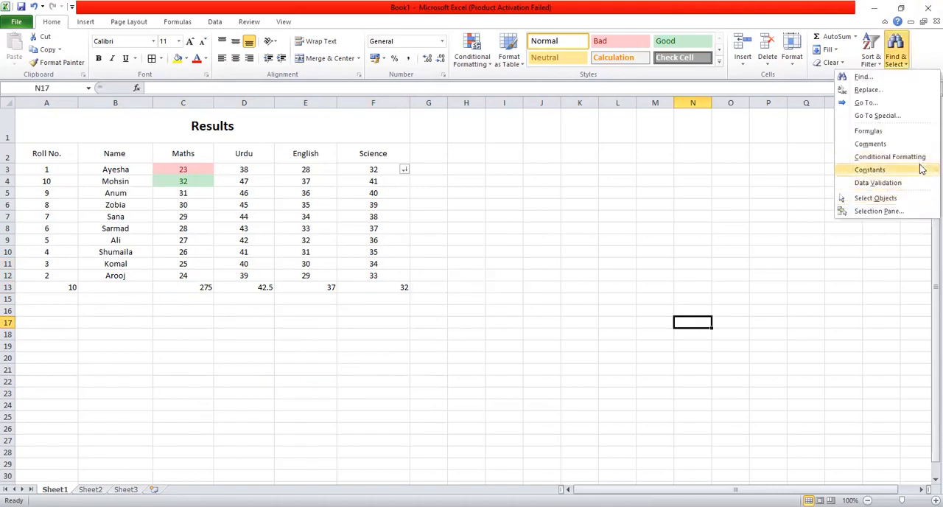
pyautogui.click(919, 158)
pyautogui.click(472, 289)
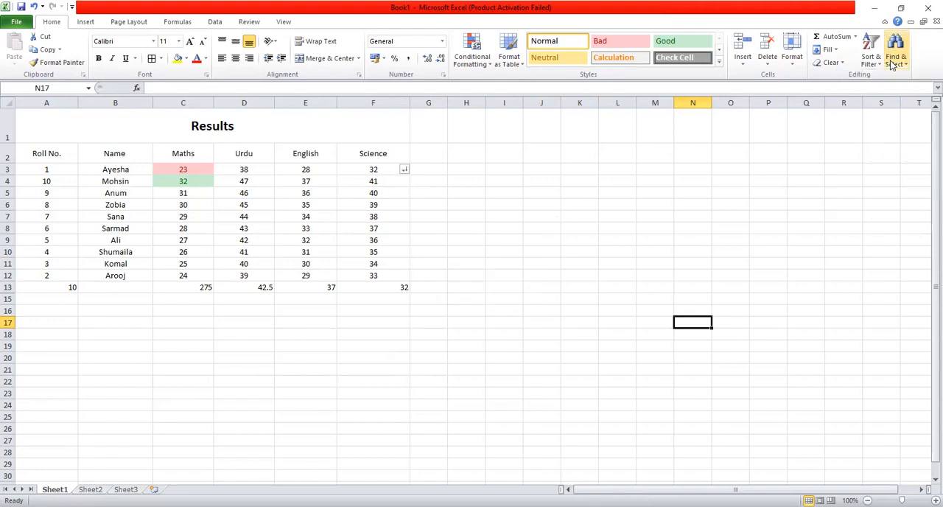
# Highlight all cells on the sheet that contain constants, and clear the selection after viewing them
pyautogui.click(897, 63)
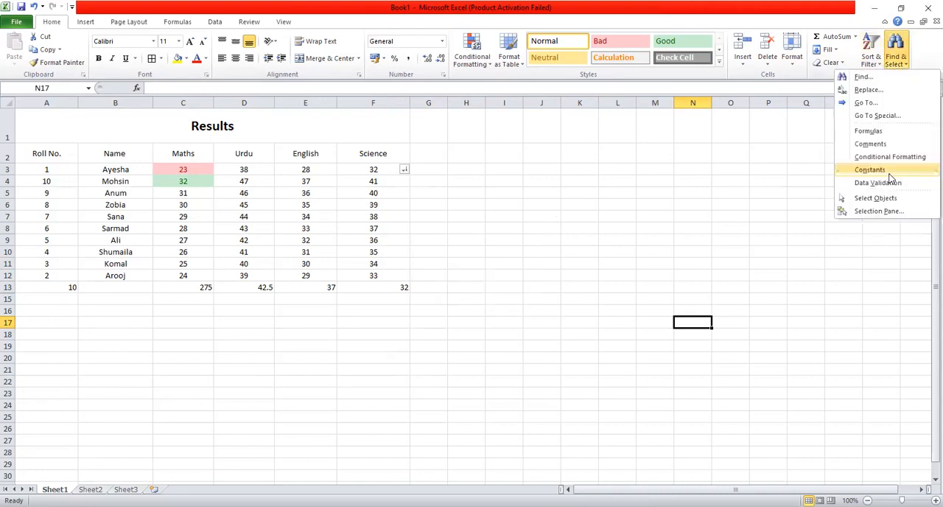
pyautogui.click(888, 174)
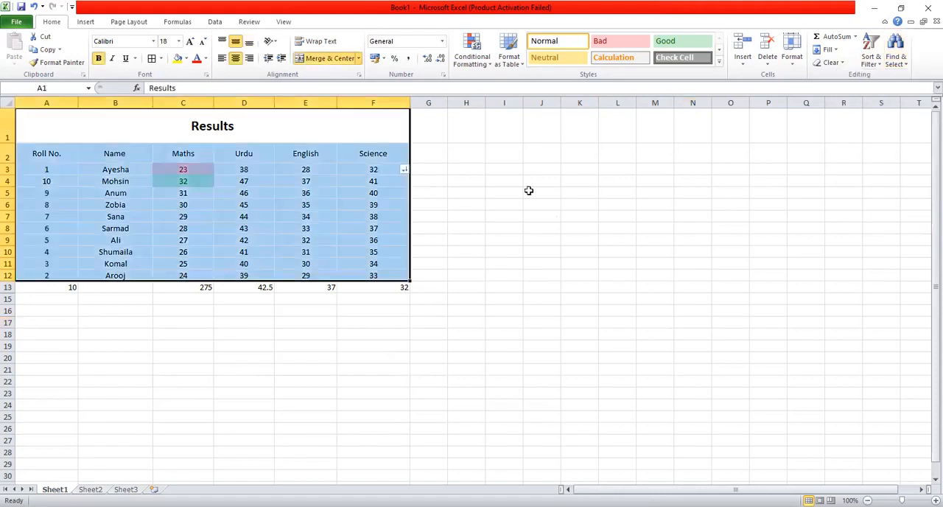
pyautogui.click(452, 301)
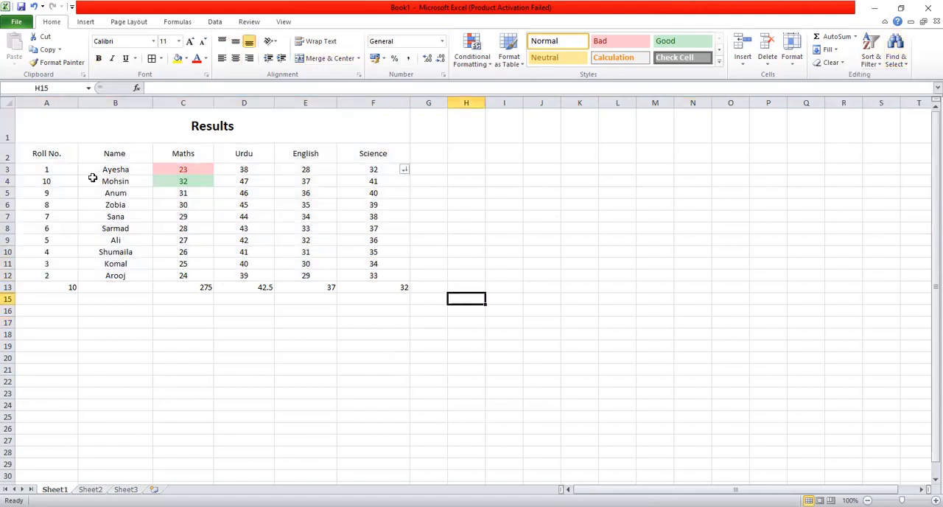
# Search the sheet for cells with data validation and dismiss the search message
pyautogui.click(900, 69)
pyautogui.click(887, 187)
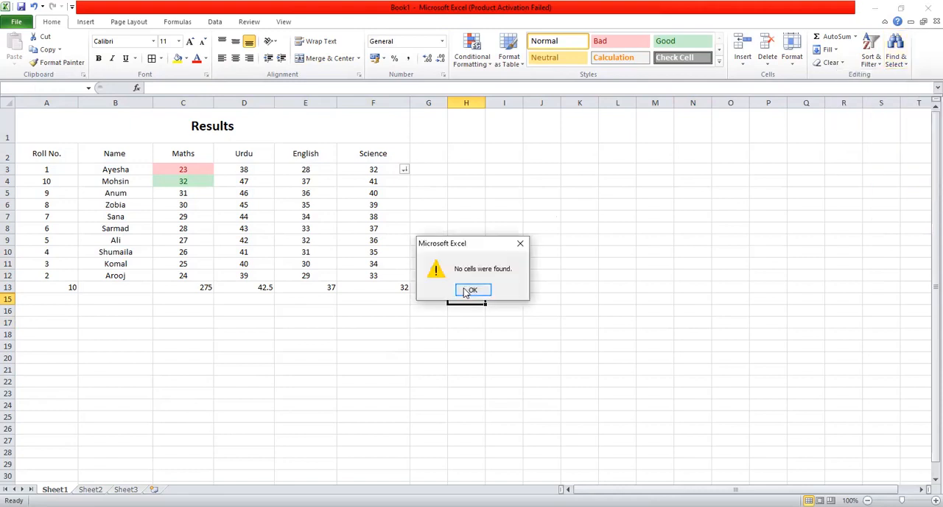
pyautogui.click(469, 290)
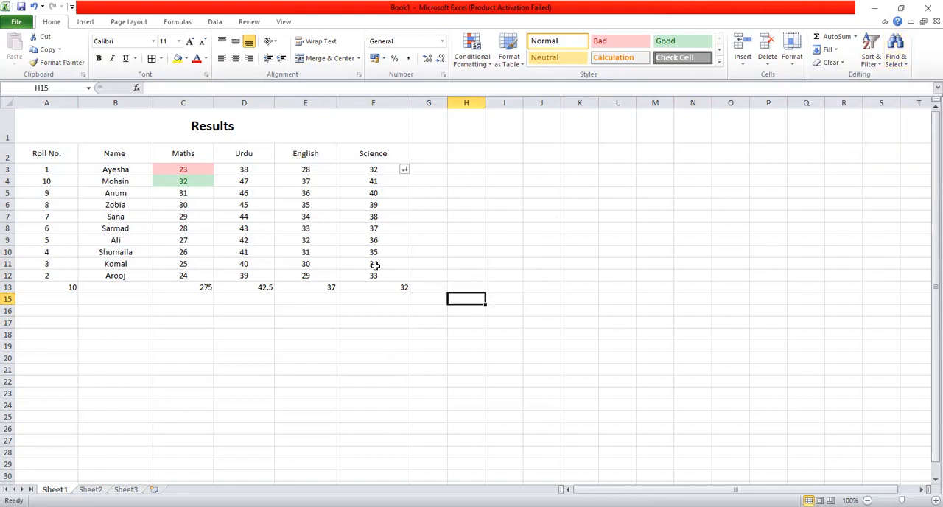
pyautogui.click(903, 65)
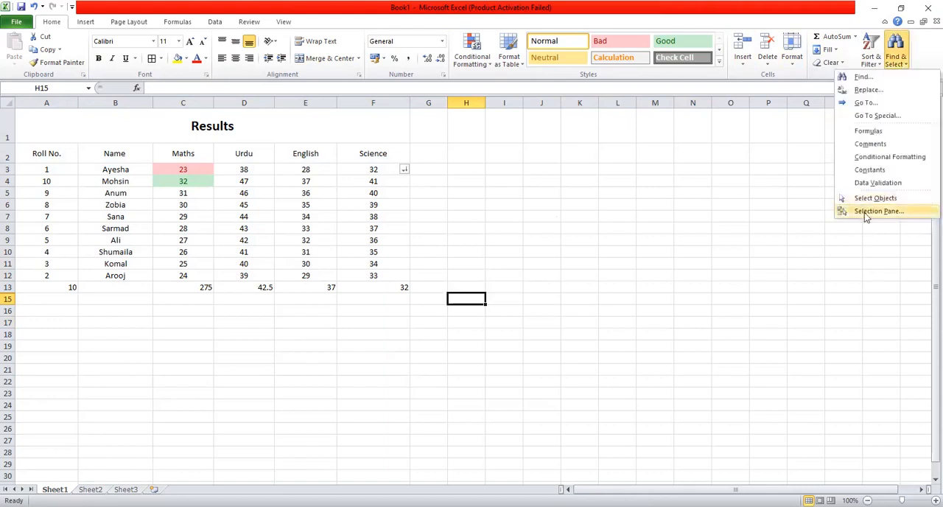
pyautogui.click(728, 189)
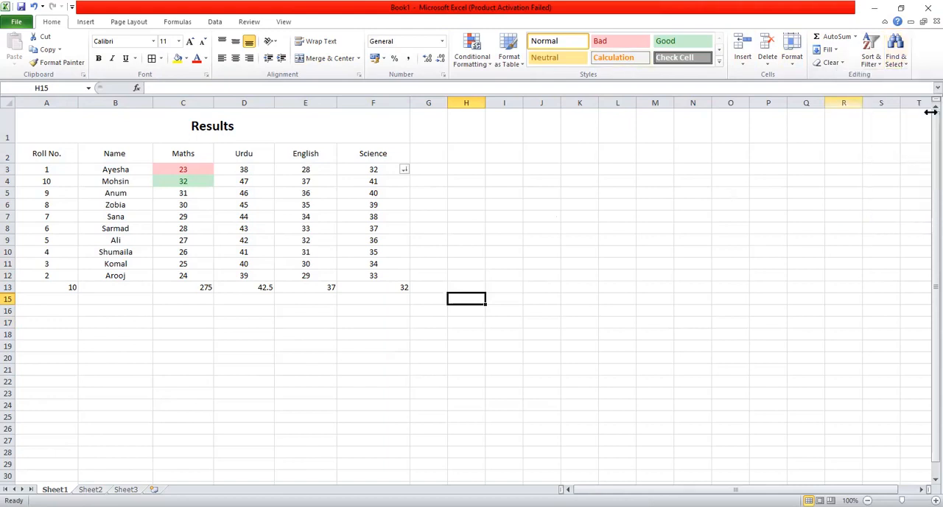
# Bring up the Insert commands and select cell F13 below the Science marks
pyautogui.click(86, 21)
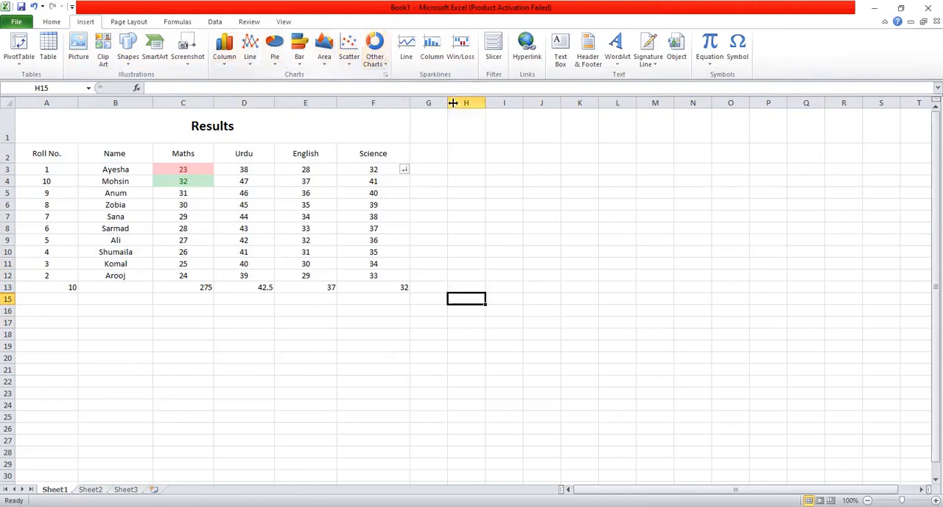
pyautogui.click(487, 218)
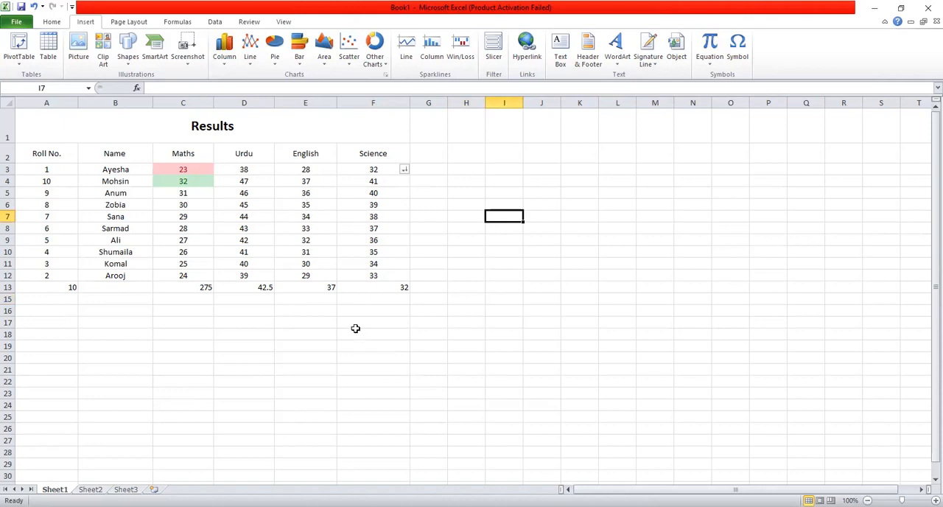
pyautogui.click(455, 269)
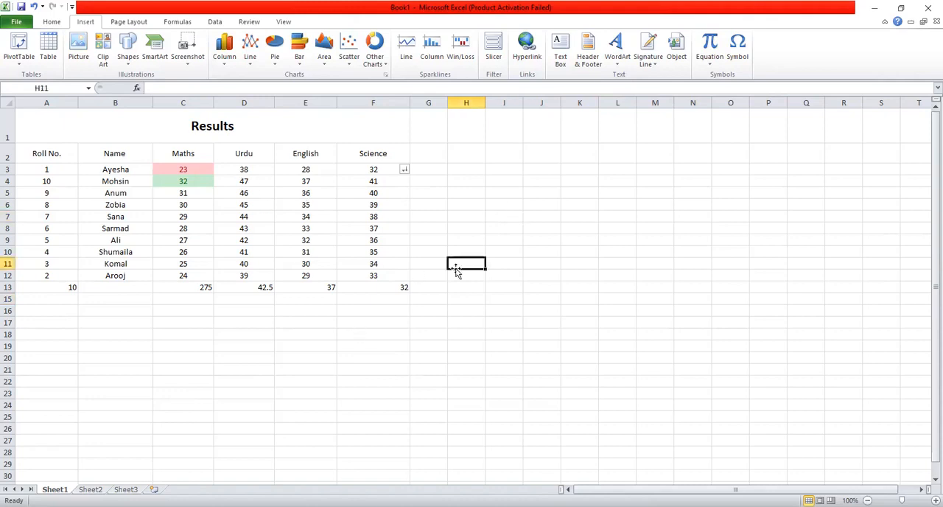
pyautogui.click(405, 286)
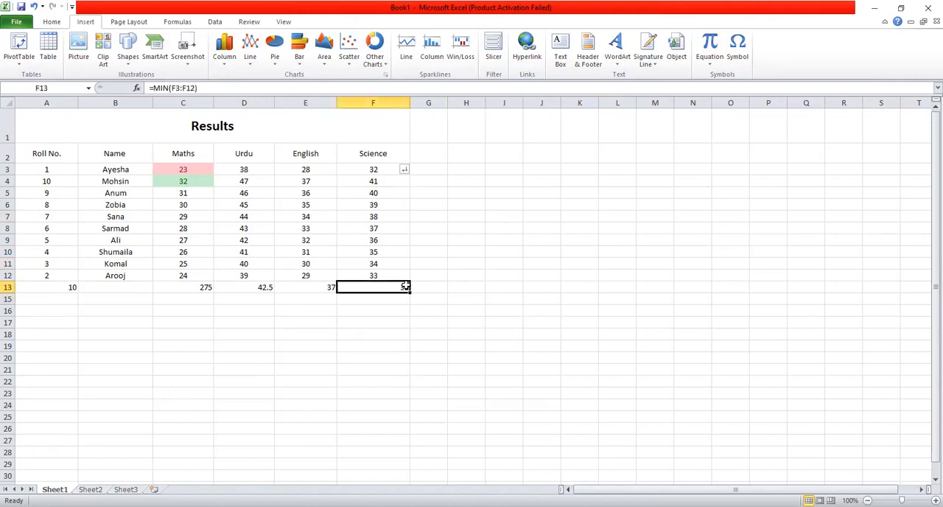